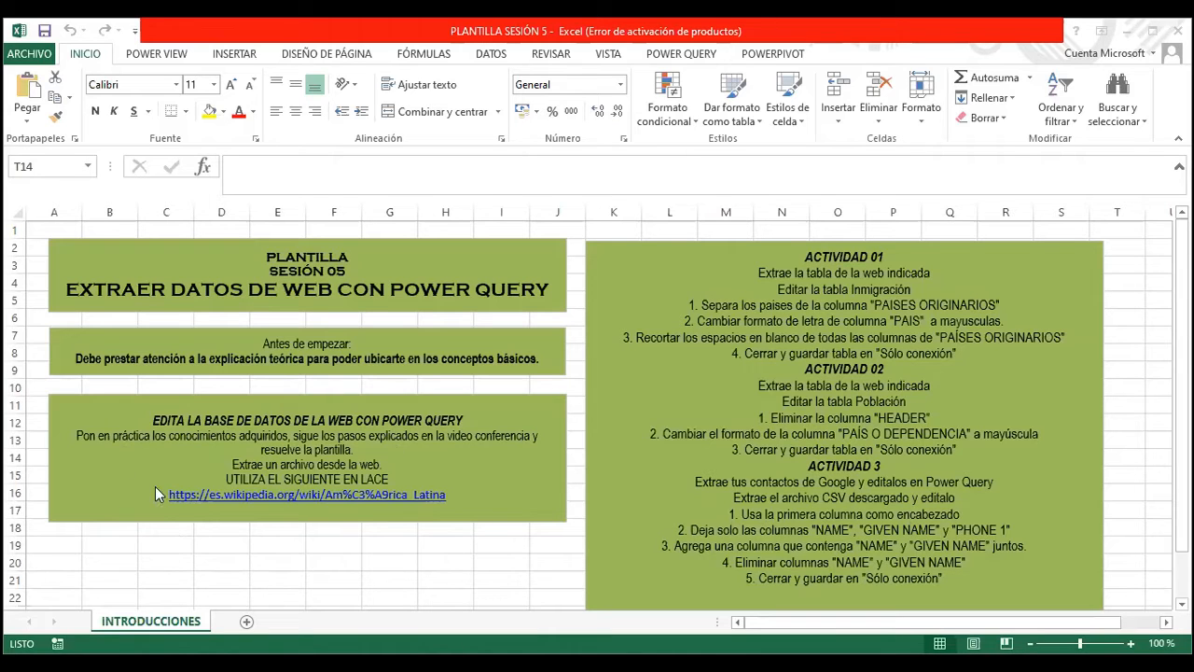
{"action": "left_click", "coordinate": [282, 495]}
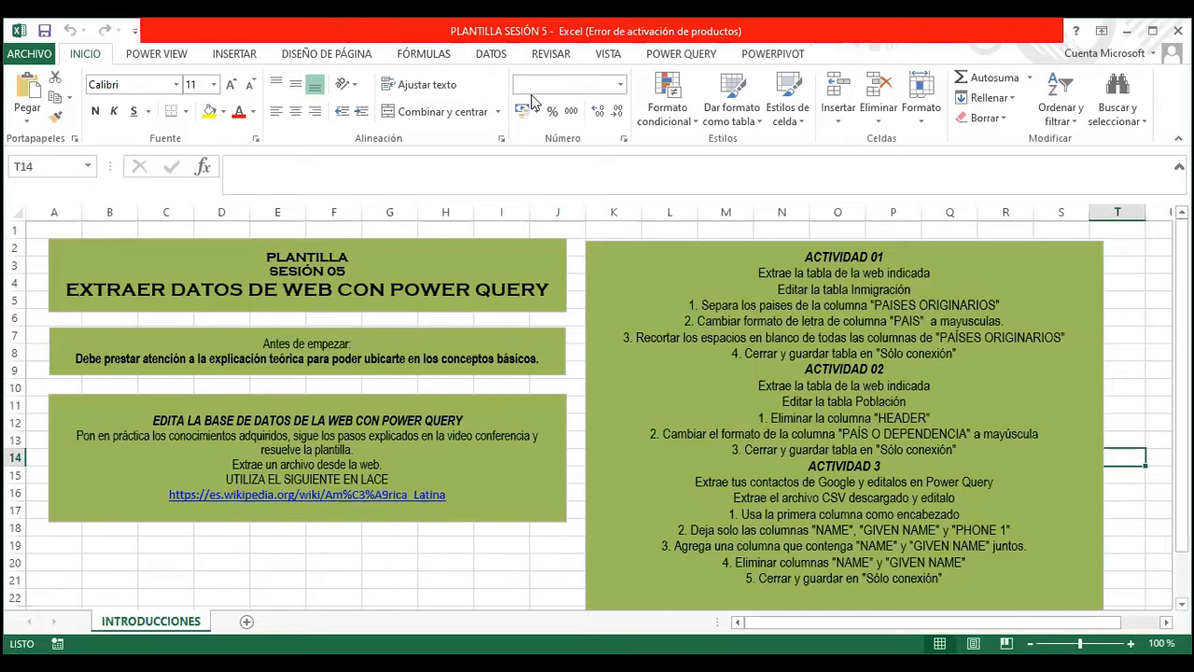
{"action": "left_click", "coordinate": [700, 58]}
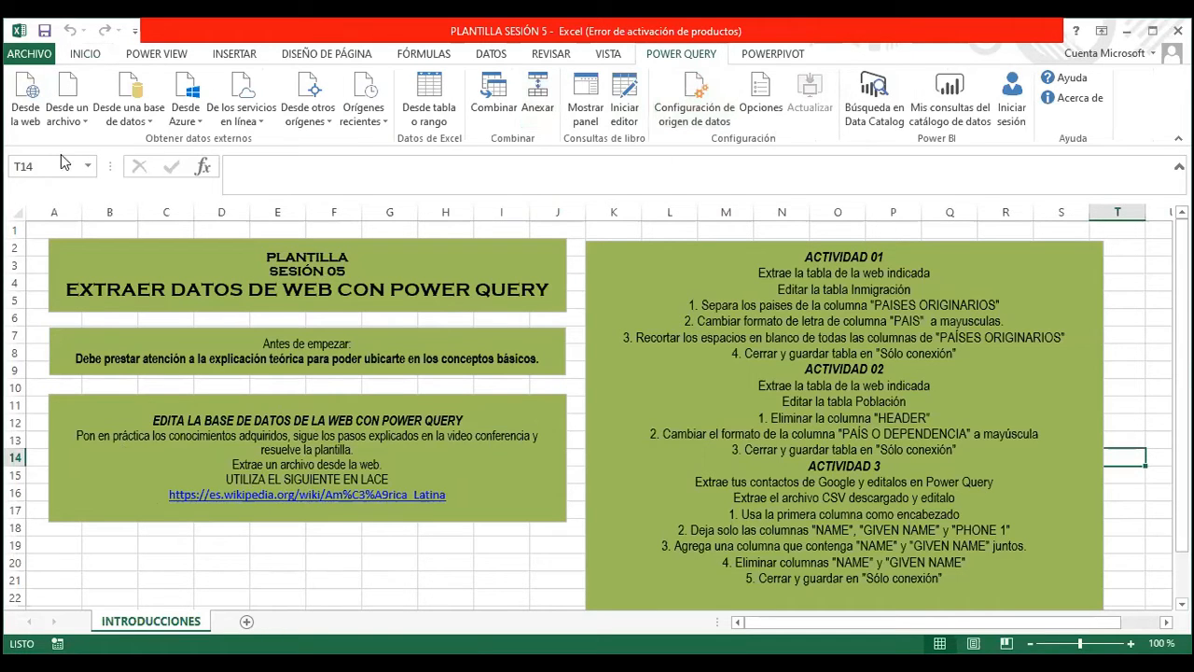
{"action": "left_click", "coordinate": [33, 108]}
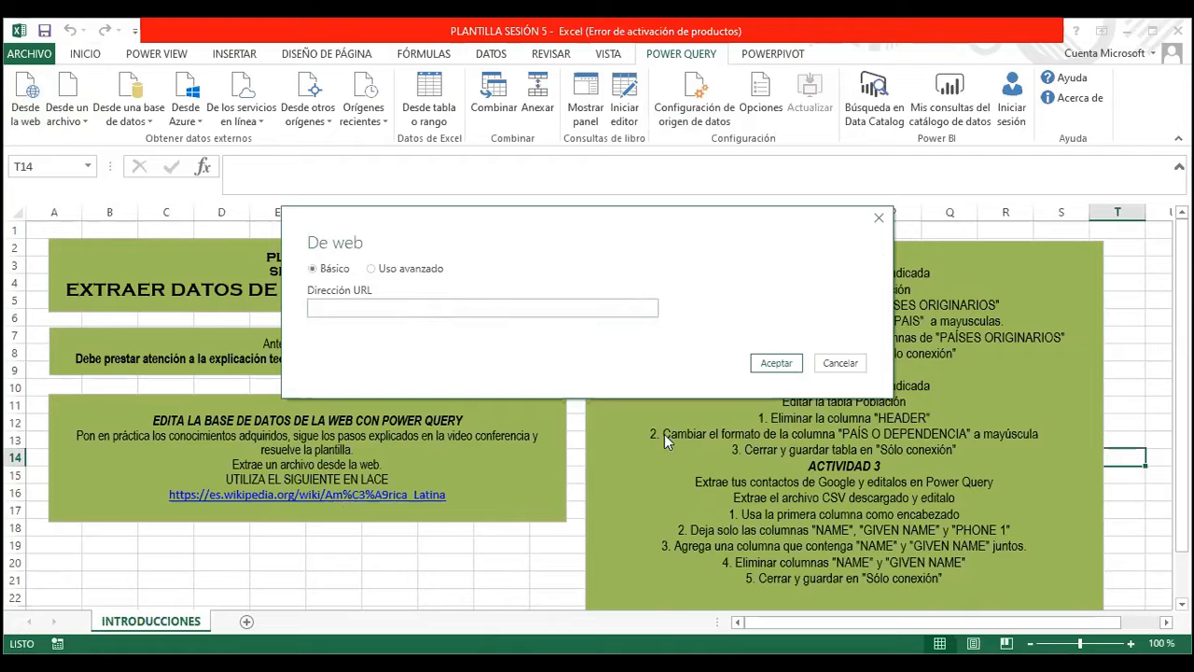
{"action": "left_click", "coordinate": [840, 363]}
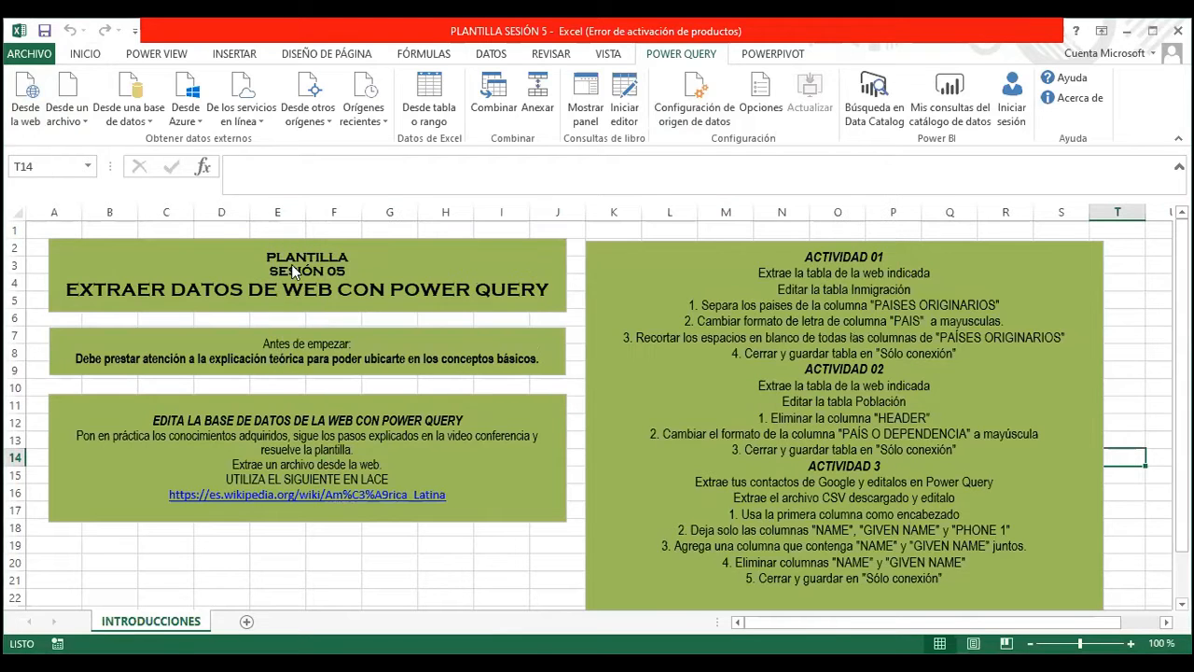
{"action": "left_click", "coordinate": [285, 496]}
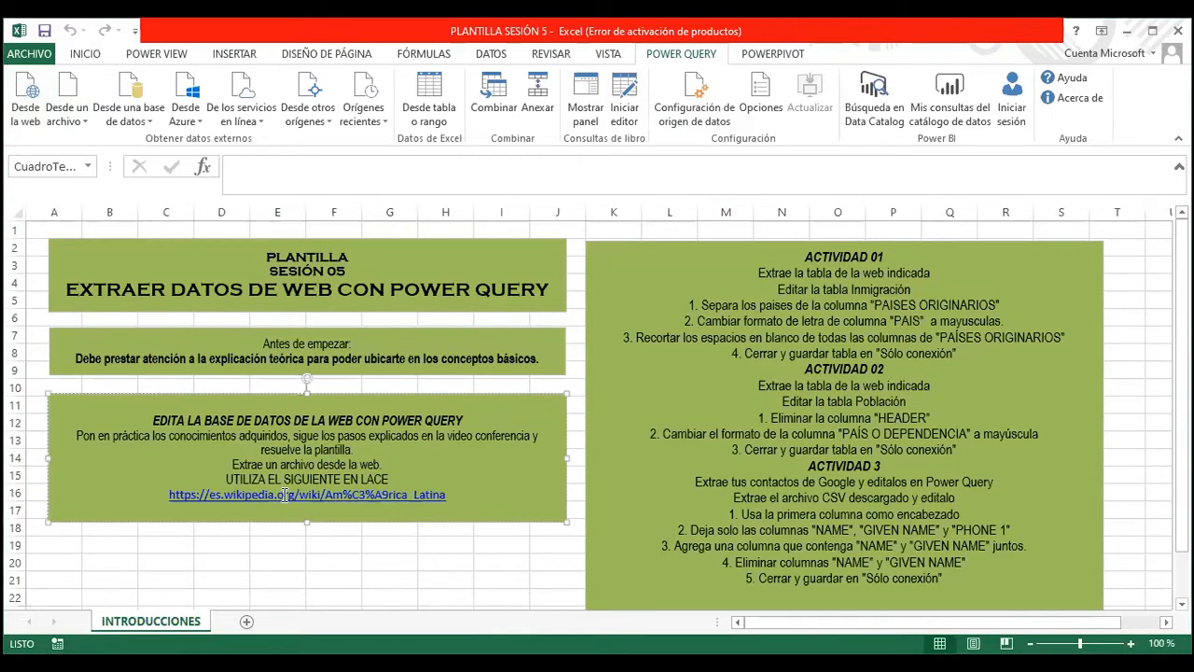
{"action": "left_click_drag", "start_coordinate": [169, 495], "coordinate": [449, 495]}
{"action": "key", "text": "ctrl+c"}
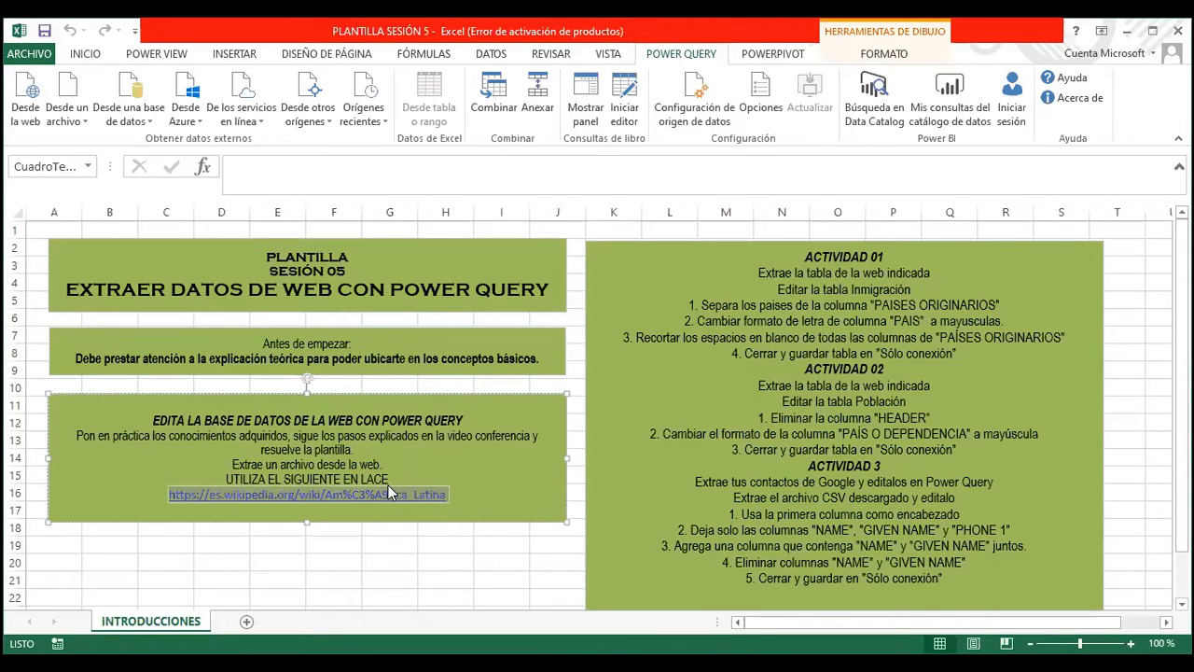
{"action": "left_click", "coordinate": [240, 564]}
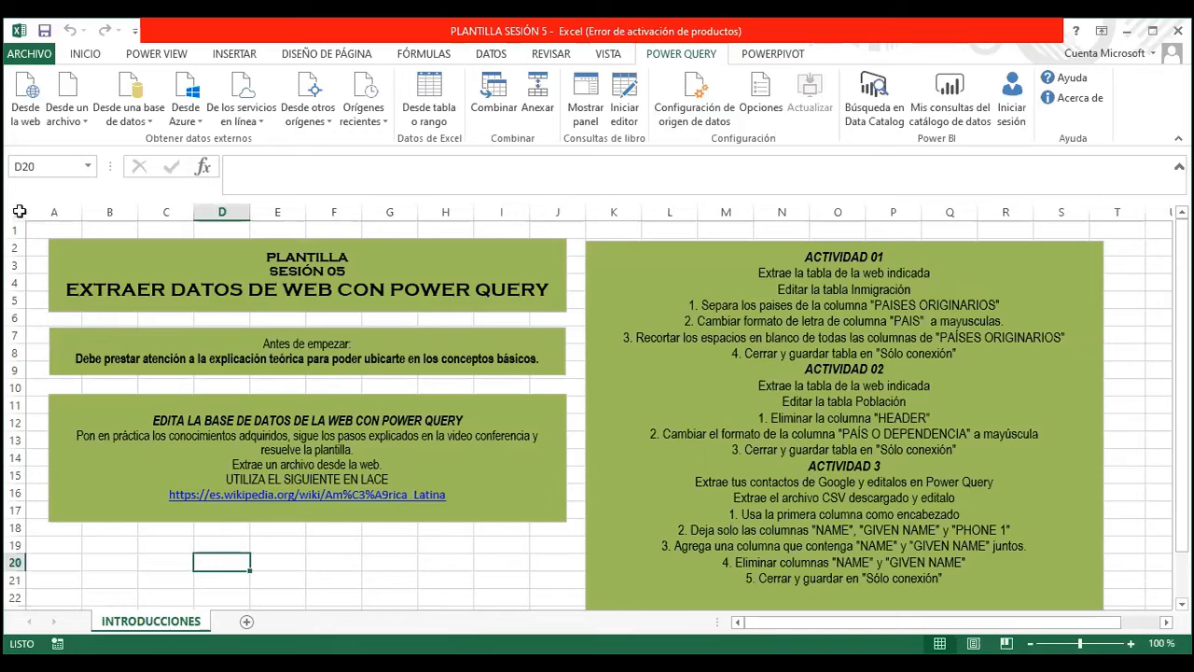
Create a Power Query web query in basic mode using the copied Wikipedia América Latina address
{"action": "left_click", "coordinate": [40, 121]}
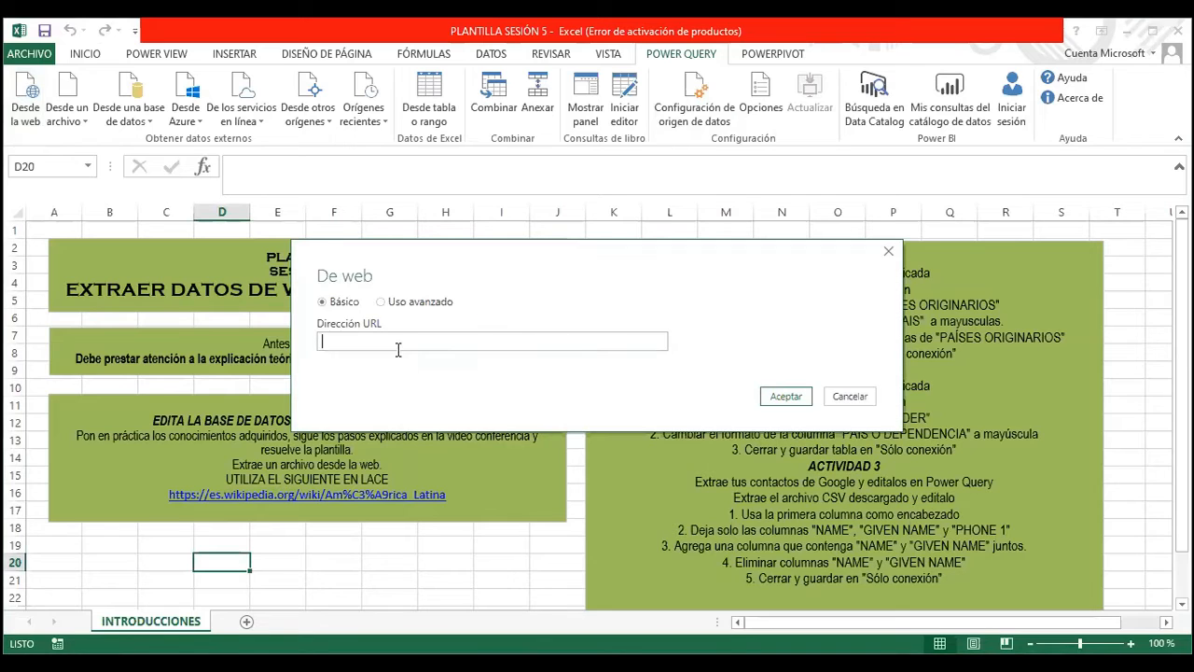
{"action": "key", "text": "ctrl+v"}
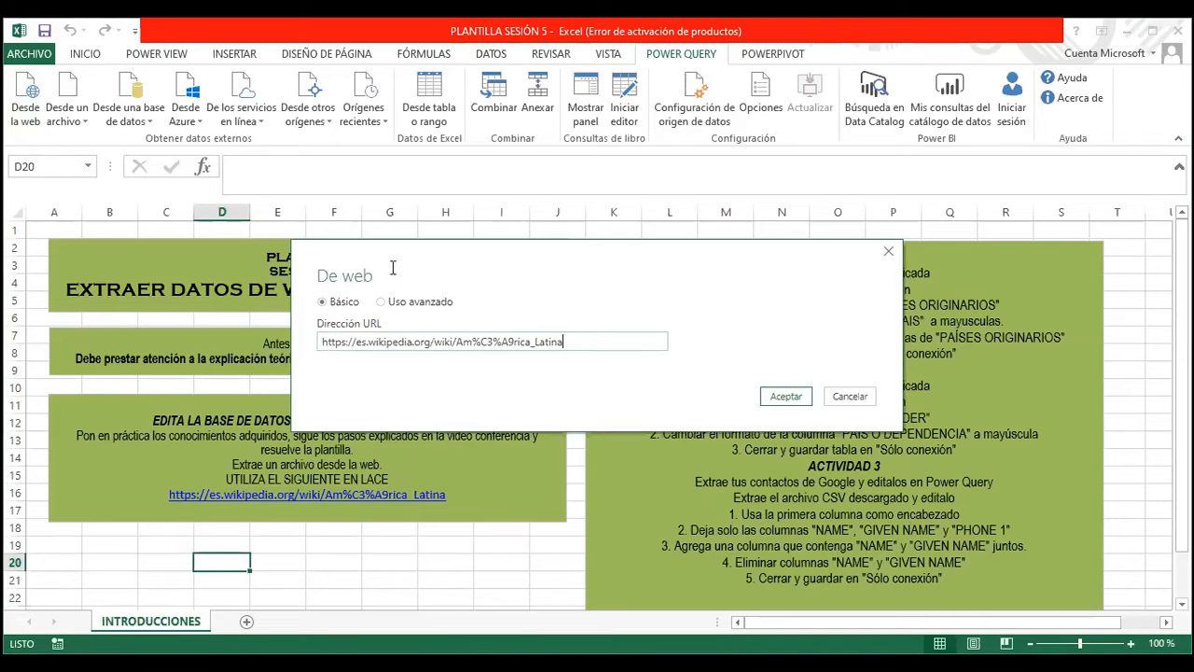
{"action": "left_click", "coordinate": [786, 396]}
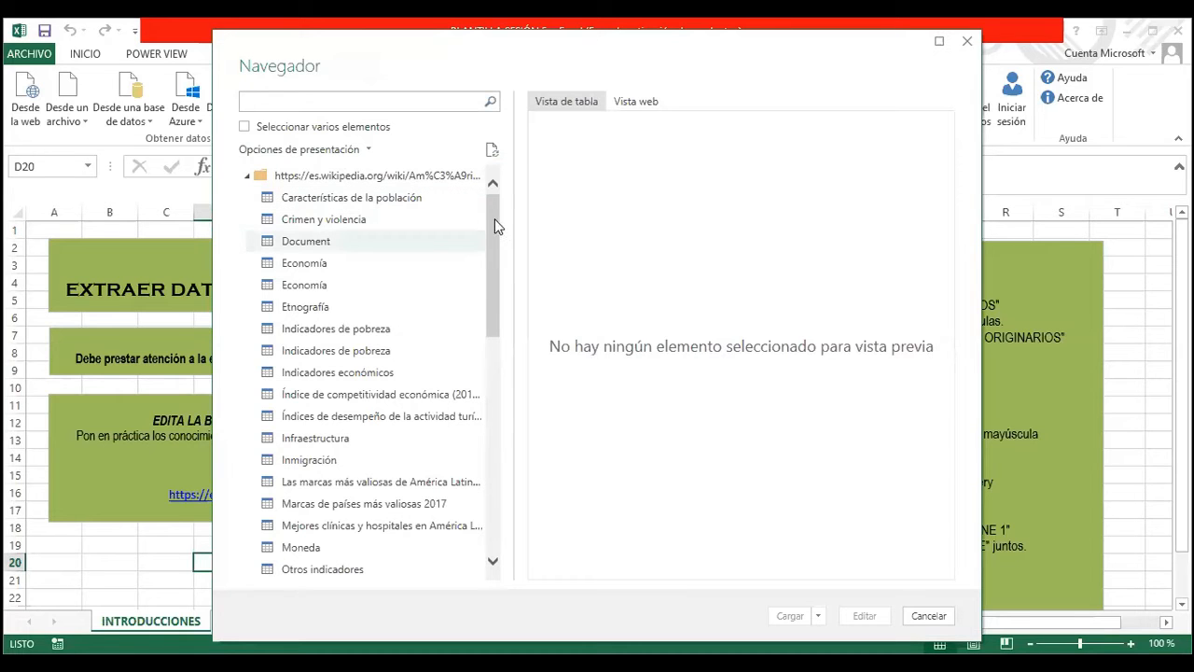
Look through the full list of tables found on the América Latina page
{"action": "left_click_drag", "start_coordinate": [490, 339], "coordinate": [490, 275]}
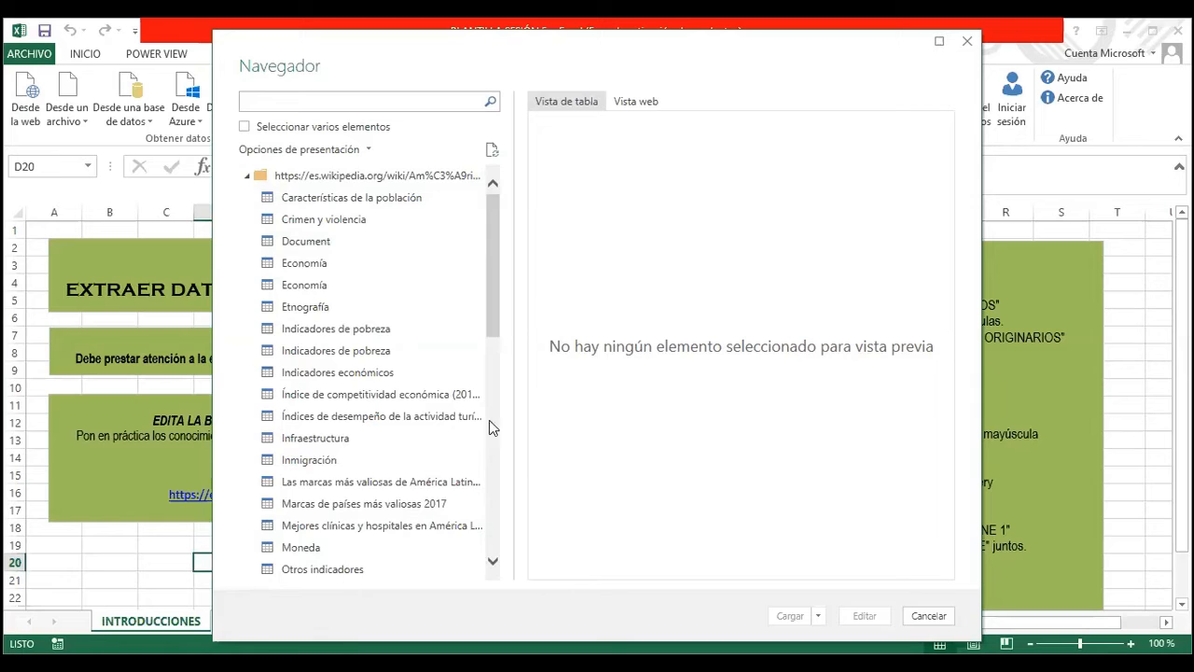
{"action": "scroll", "coordinate": [429, 331], "scroll_direction": "down", "scroll_amount": 8}
{"action": "scroll", "coordinate": [420, 305], "scroll_direction": "up", "scroll_amount": 1}
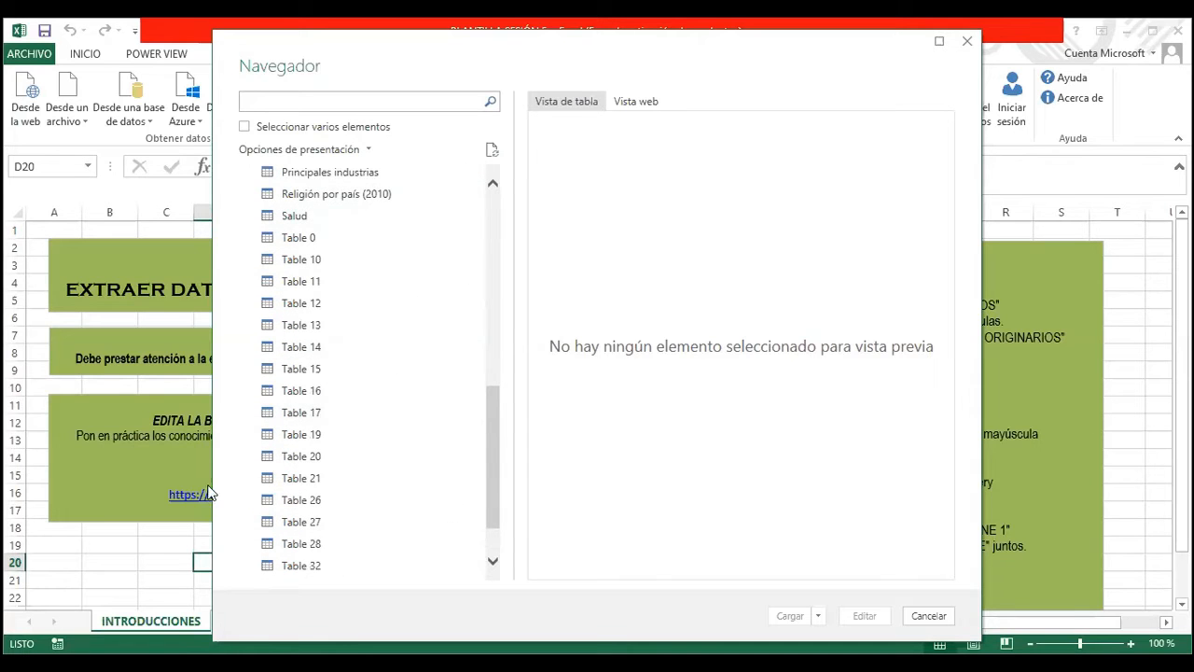
{"action": "left_click_drag", "start_coordinate": [499, 473], "coordinate": [488, 215]}
{"action": "scroll", "coordinate": [318, 337], "scroll_direction": "down", "scroll_amount": 10}
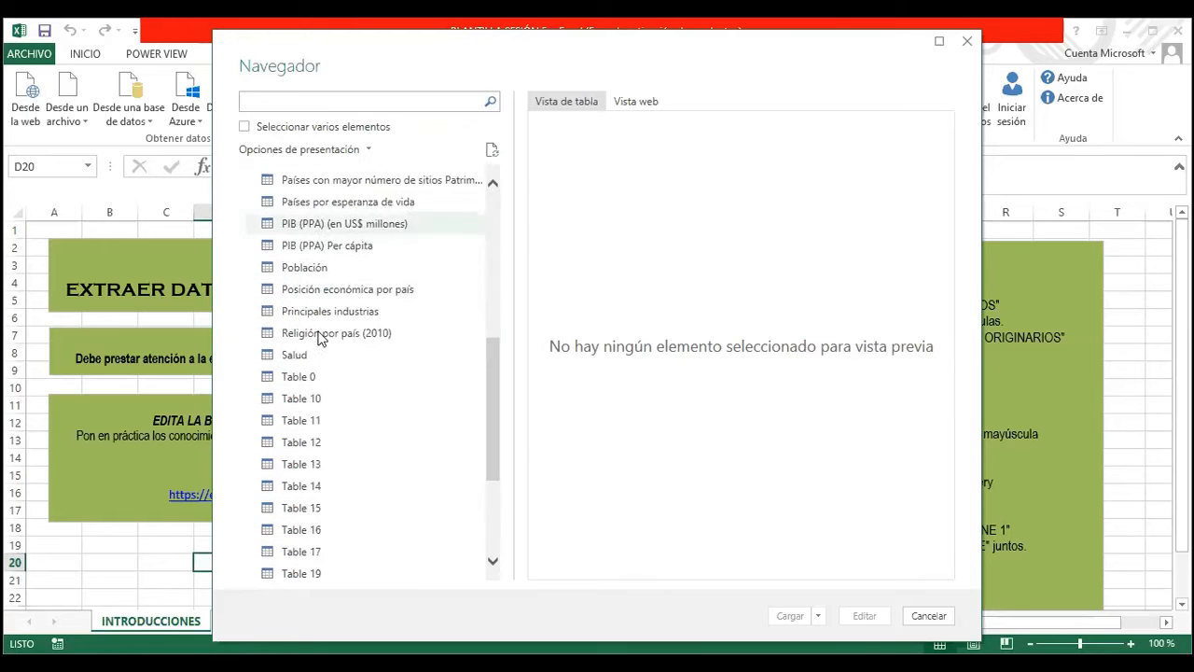
{"action": "scroll", "coordinate": [320, 337], "scroll_direction": "up", "scroll_amount": 10}
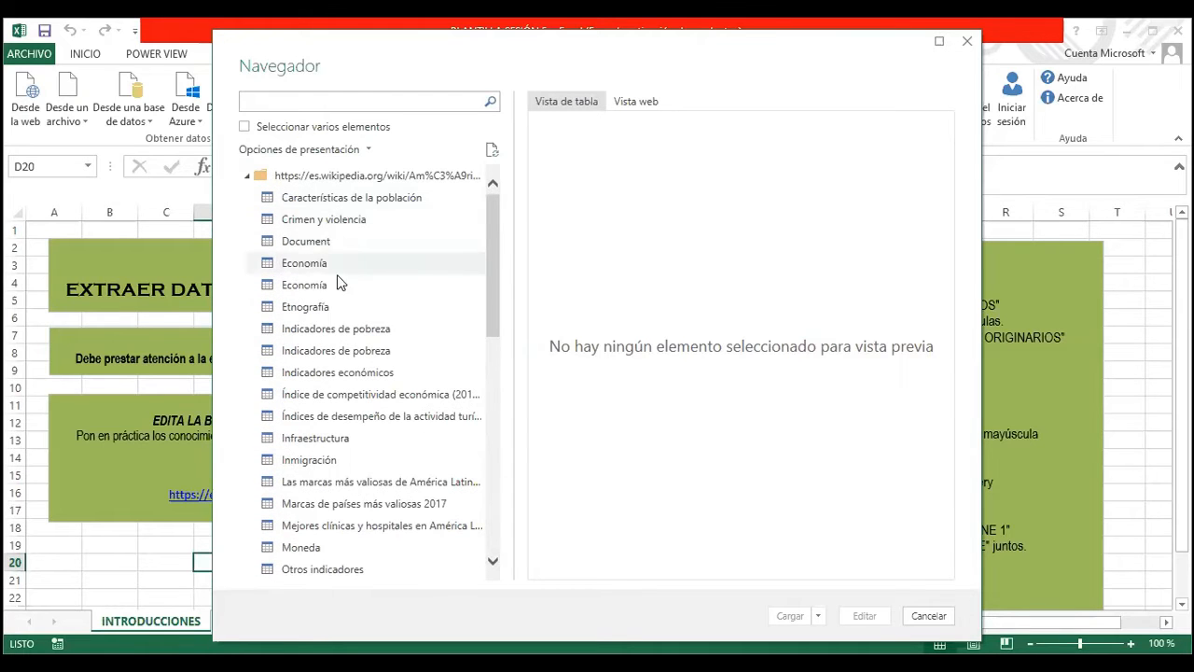
Examine the Características de la población and Indicadores de pobreza tables using the table and web previews
{"action": "left_click", "coordinate": [340, 198]}
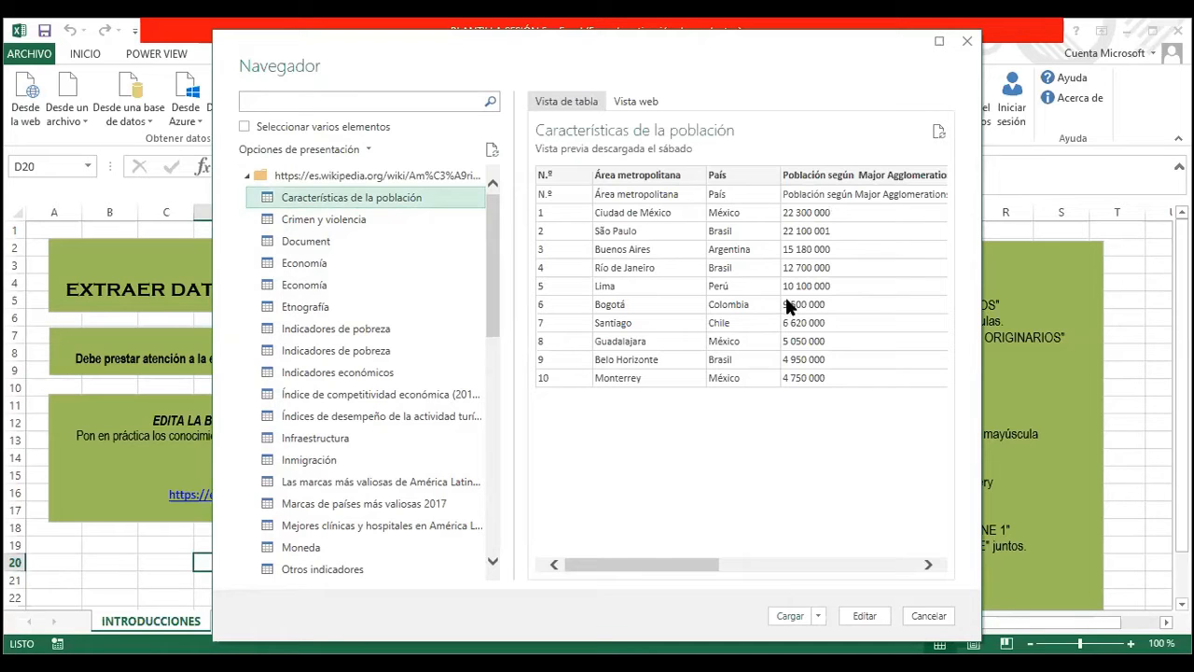
{"action": "left_click", "coordinate": [635, 102]}
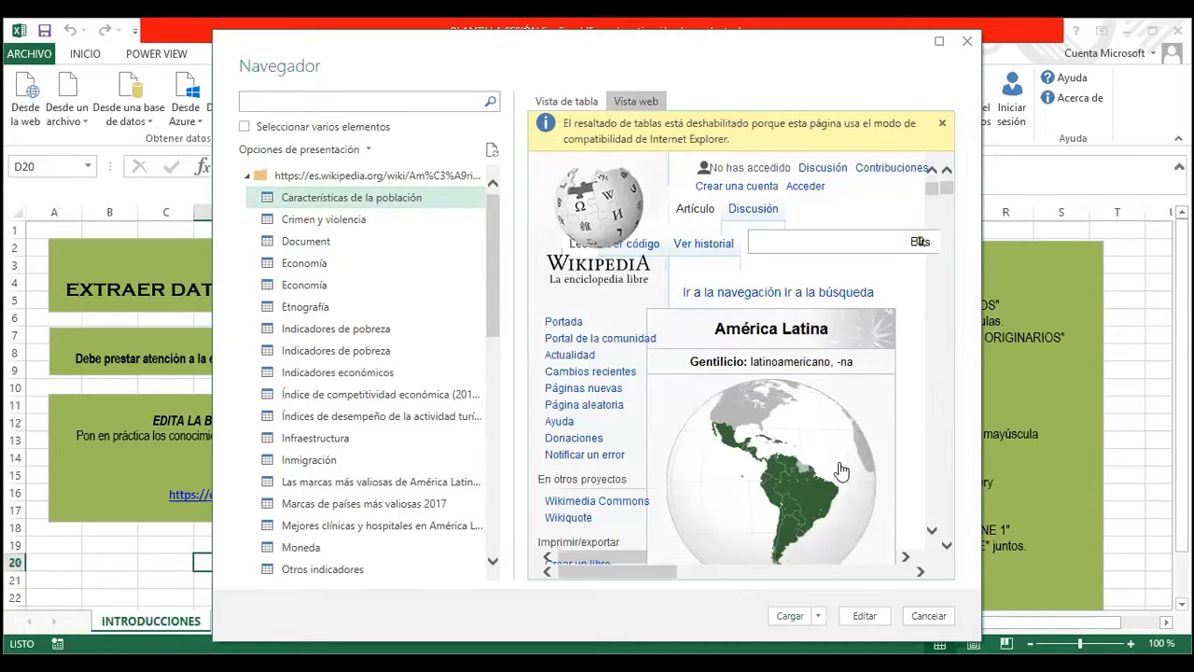
{"action": "mouse_move", "coordinate": [946, 188]}
{"action": "left_mouse_down"}
{"action": "mouse_move", "coordinate": [947, 202]}
{"action": "mouse_move", "coordinate": [947, 190]}
{"action": "left_mouse_up"}
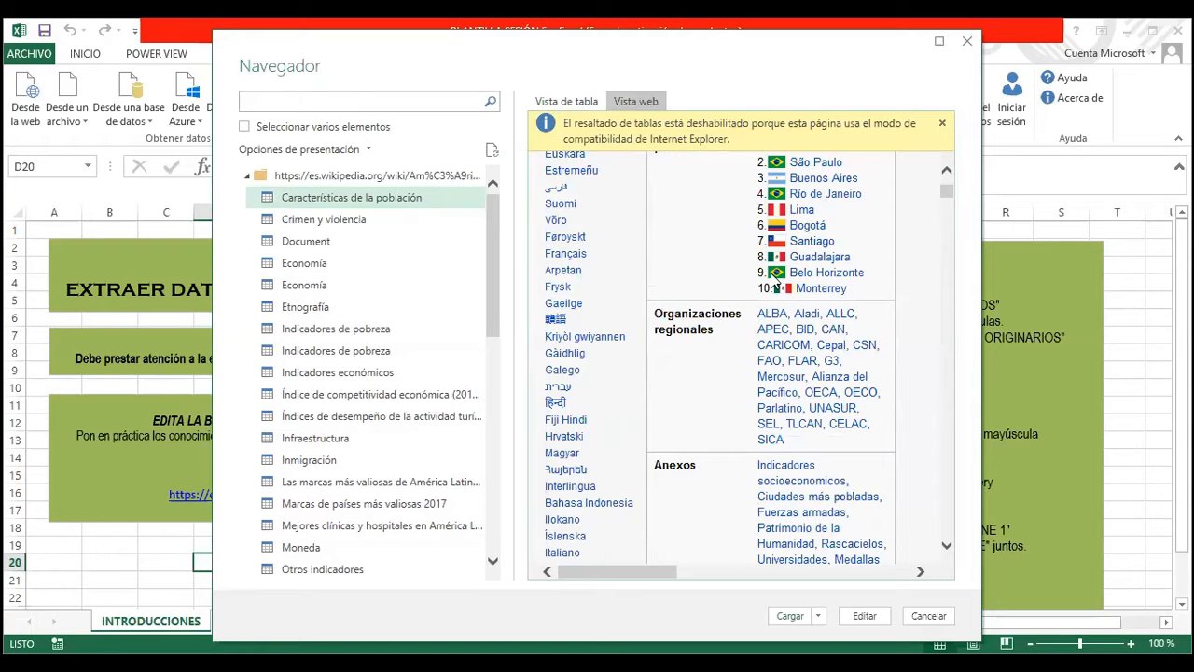
{"action": "left_click", "coordinate": [328, 307]}
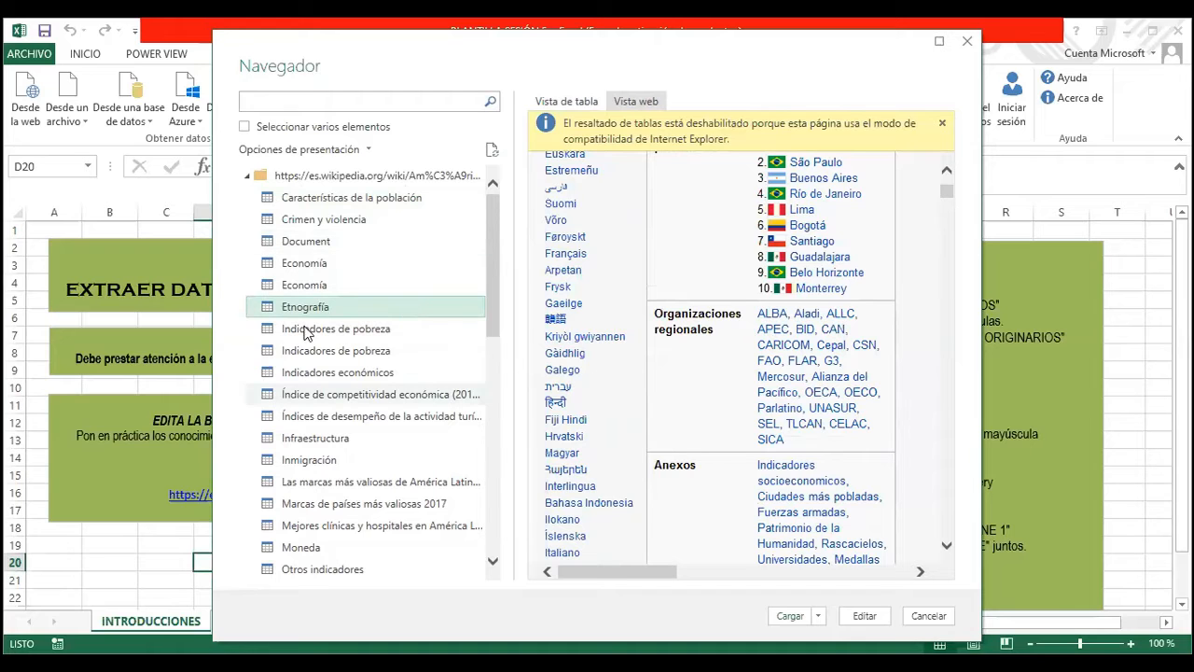
{"action": "left_click", "coordinate": [352, 336]}
{"action": "left_click", "coordinate": [565, 107]}
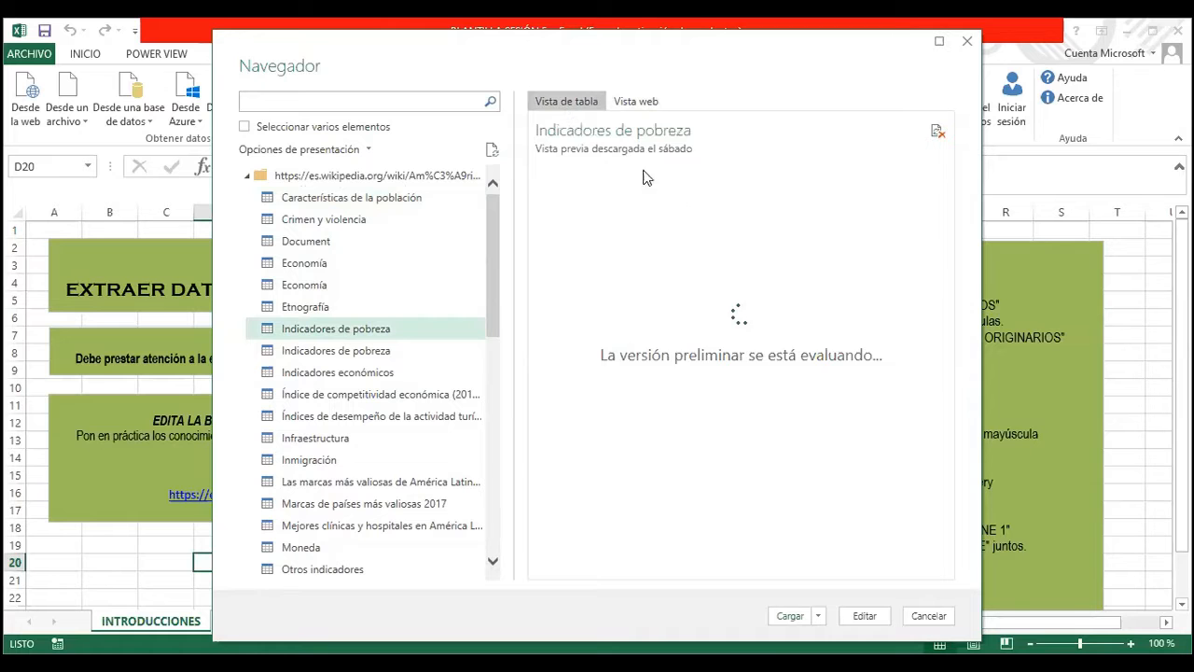
{"action": "left_click", "coordinate": [635, 107]}
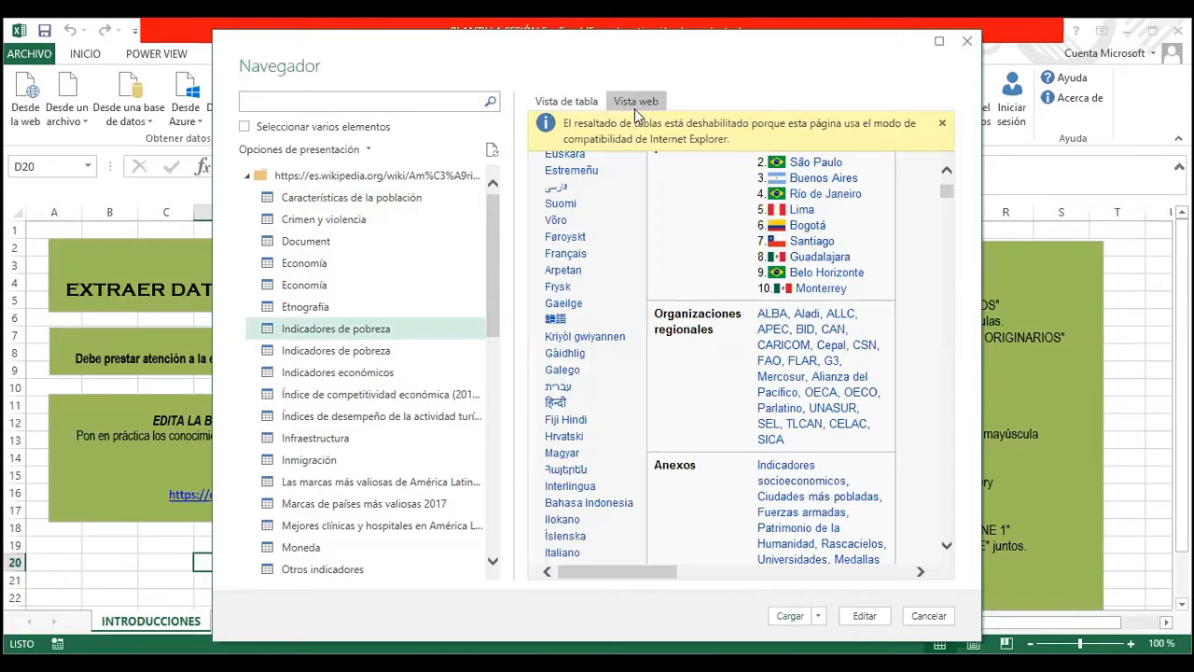
{"action": "left_click_drag", "start_coordinate": [946, 194], "coordinate": [889, 463]}
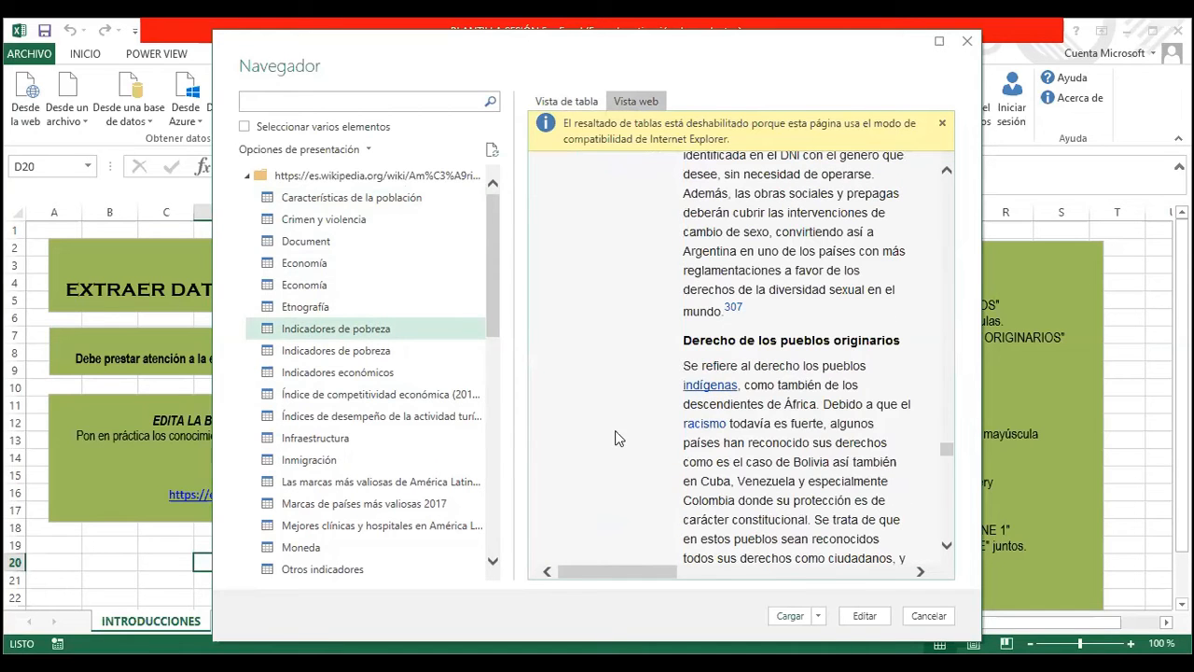
{"action": "scroll", "coordinate": [615, 440], "scroll_direction": "up", "scroll_amount": 3}
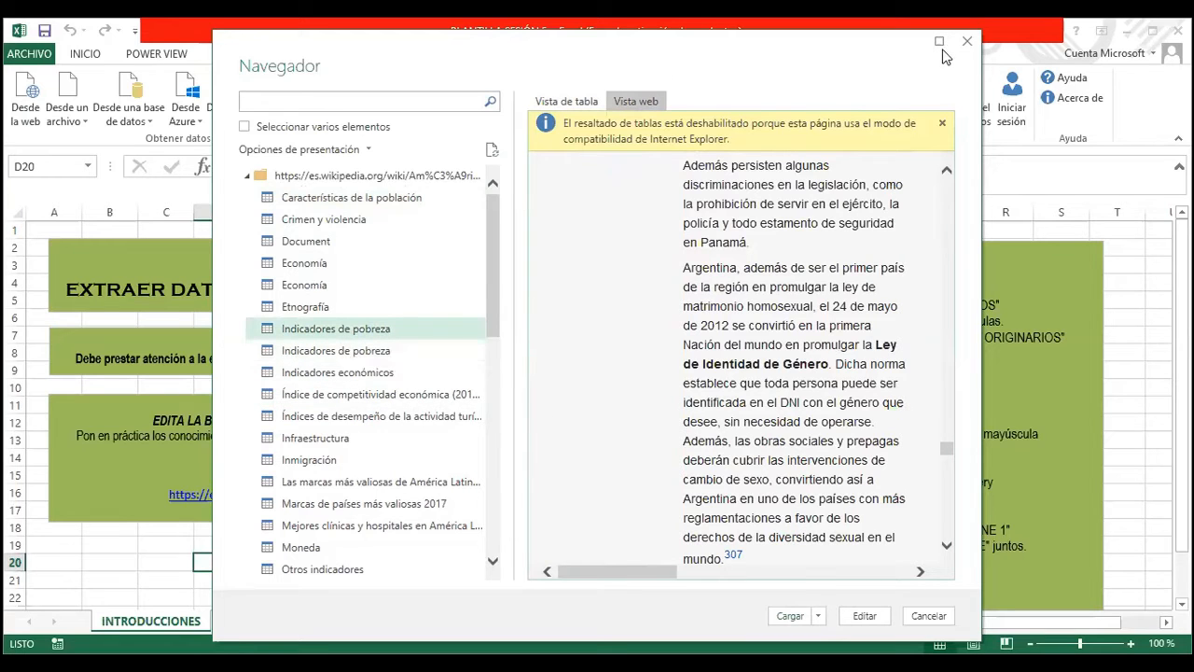
Uncover the activity instructions beside the Navigator and examine all columns of the Inmigración table preview, including Países originarios
{"action": "left_click_drag", "start_coordinate": [846, 58], "coordinate": [449, 85]}
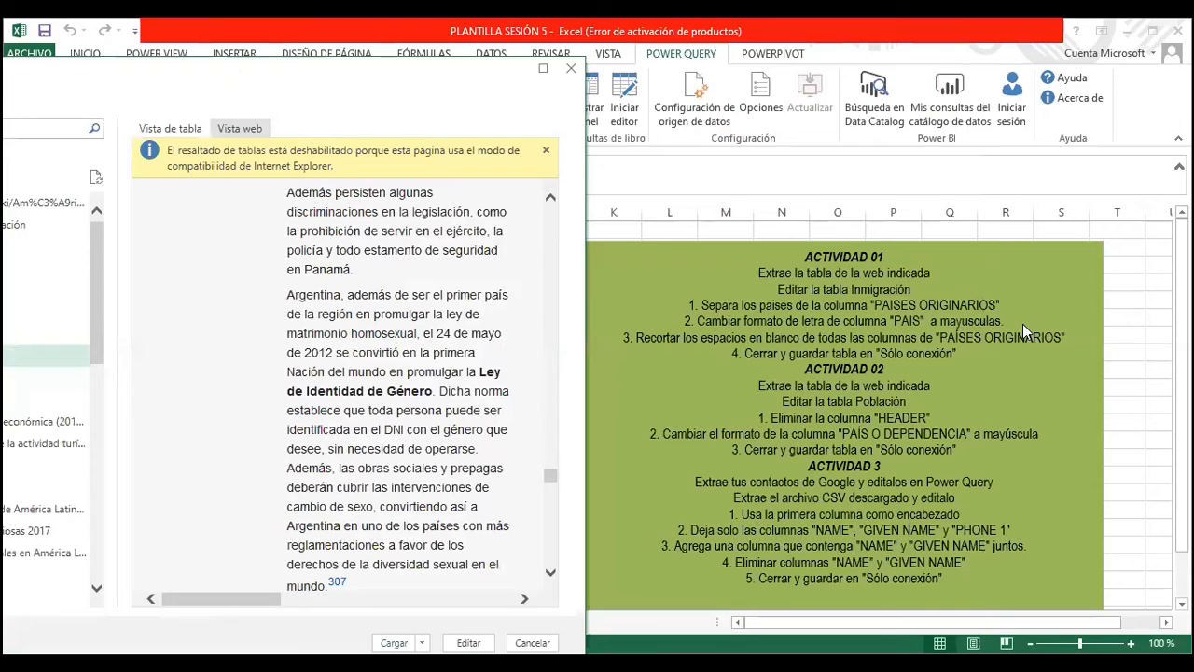
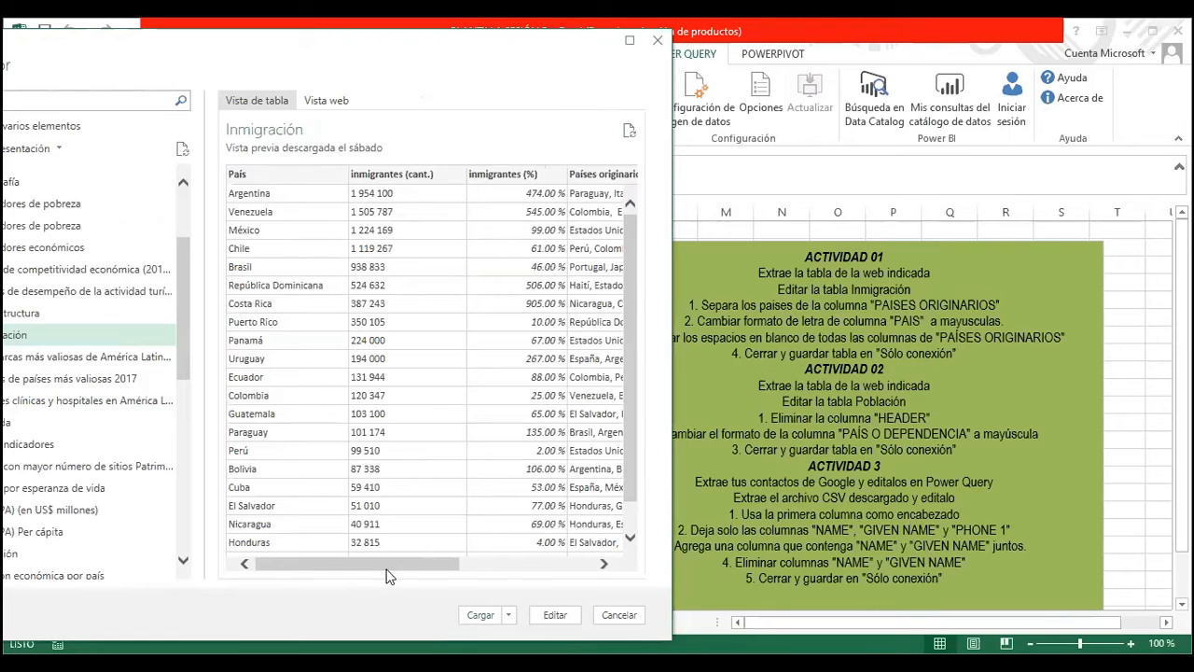
{"action": "left_click_drag", "start_coordinate": [380, 563], "coordinate": [515, 562]}
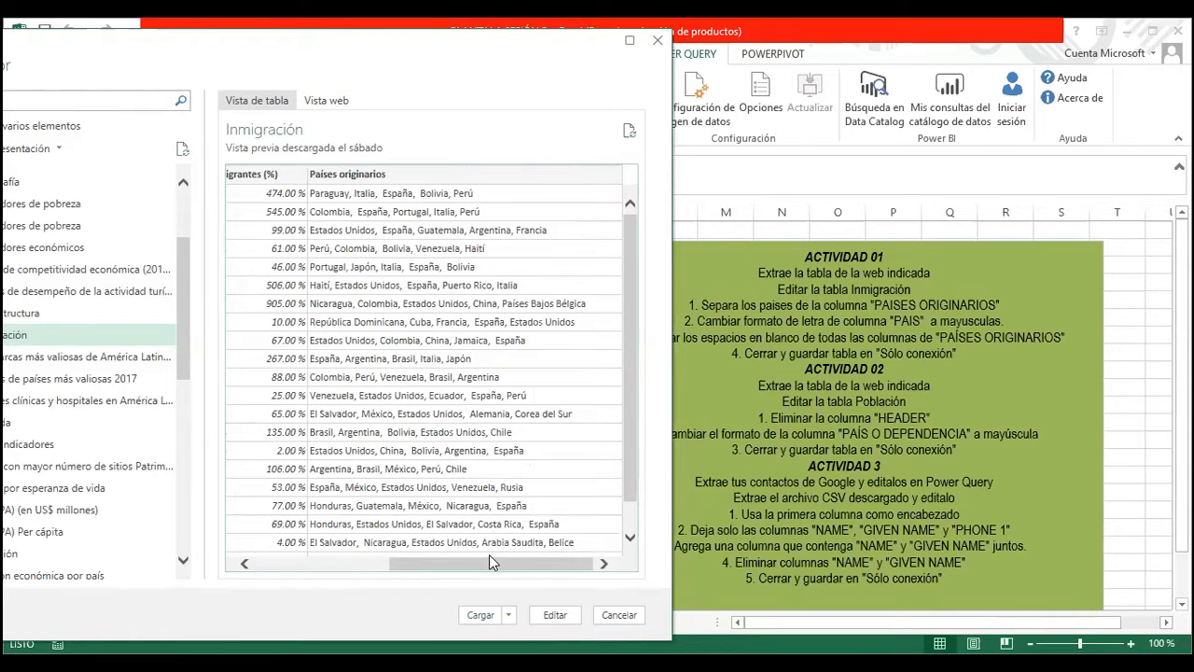
{"action": "left_click_drag", "start_coordinate": [495, 565], "coordinate": [338, 563]}
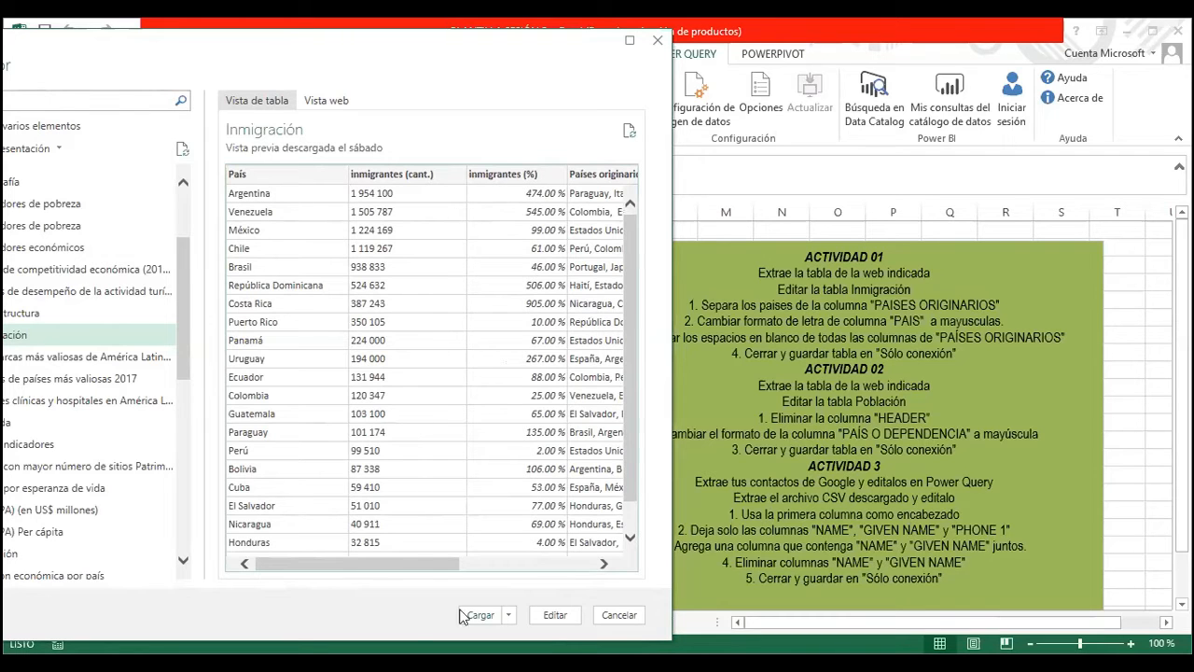
{"action": "left_click_drag", "start_coordinate": [415, 569], "coordinate": [550, 571]}
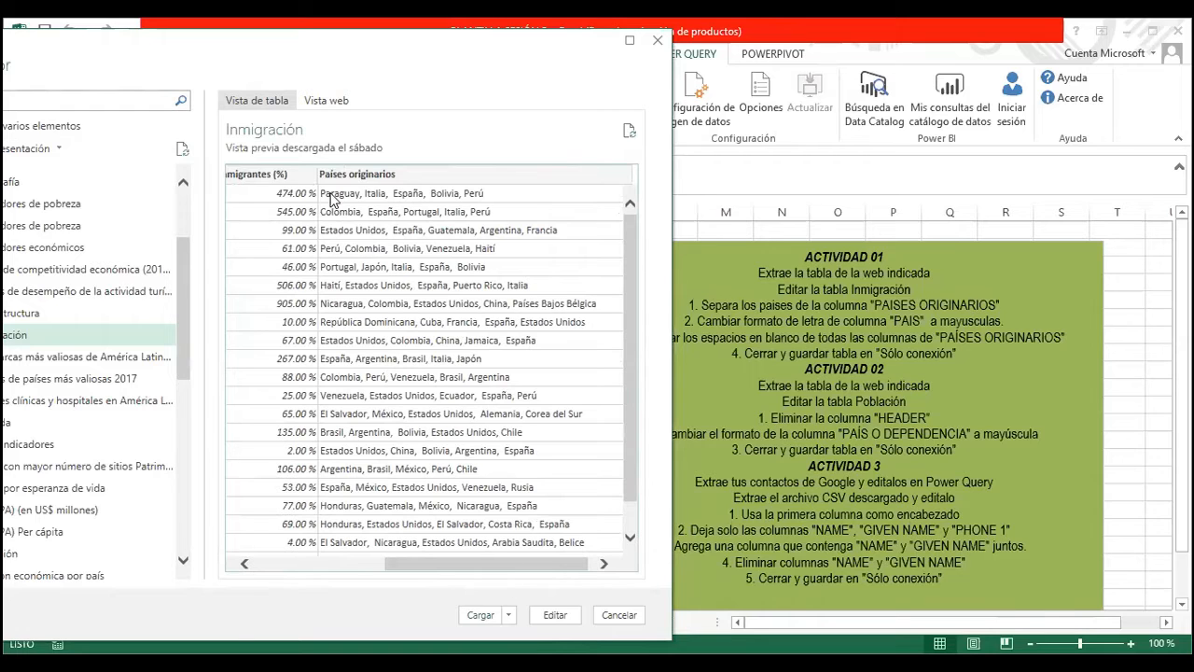
{"action": "left_click_drag", "start_coordinate": [514, 568], "coordinate": [279, 373]}
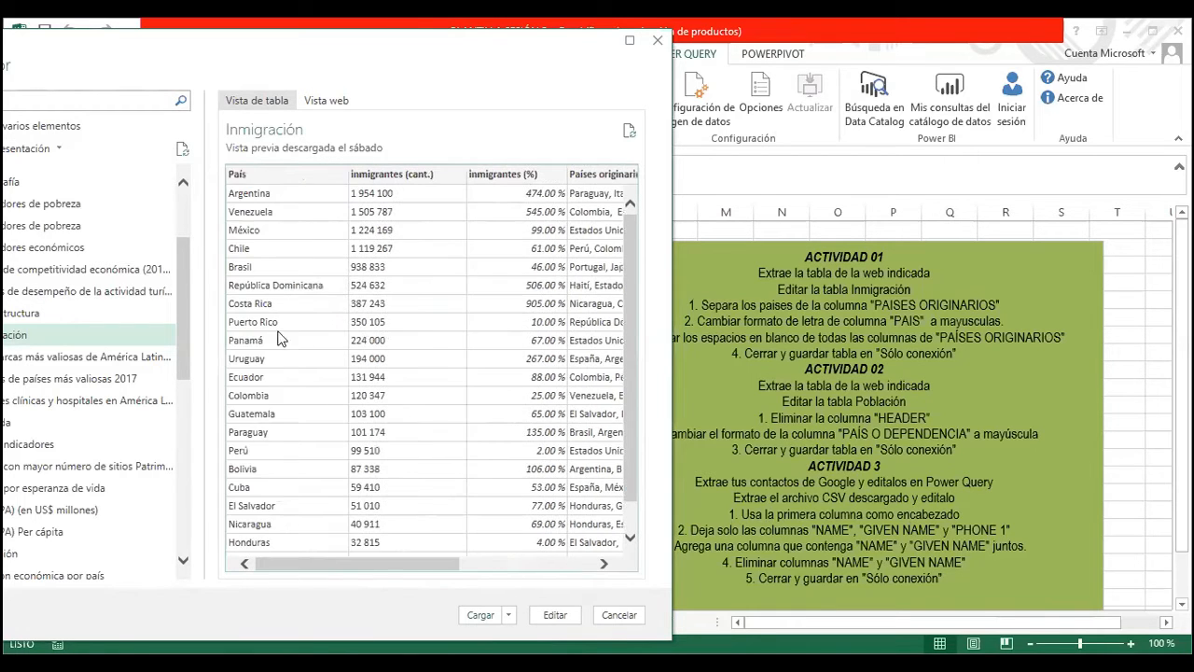
{"action": "left_click_drag", "start_coordinate": [358, 571], "coordinate": [471, 550]}
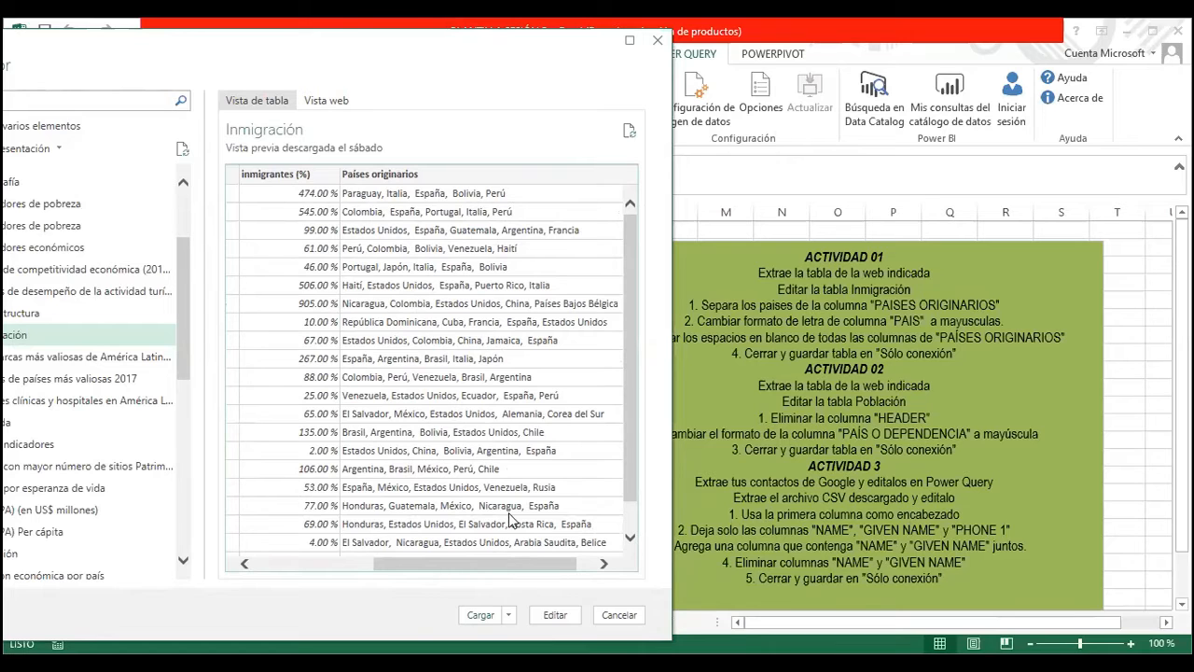
{"action": "left_click_drag", "start_coordinate": [522, 563], "coordinate": [405, 564]}
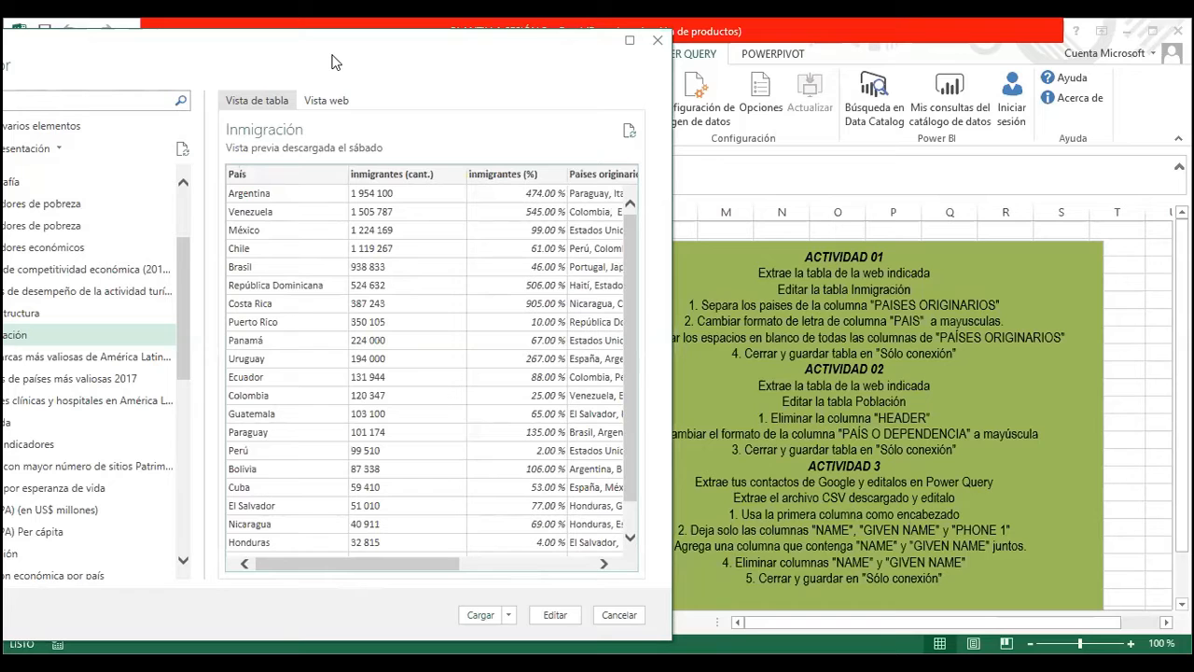
Open the Inmigración table for editing in the Power Query Editor and dismiss the outdated-preview notice
{"action": "left_click_drag", "start_coordinate": [332, 55], "coordinate": [601, 45]}
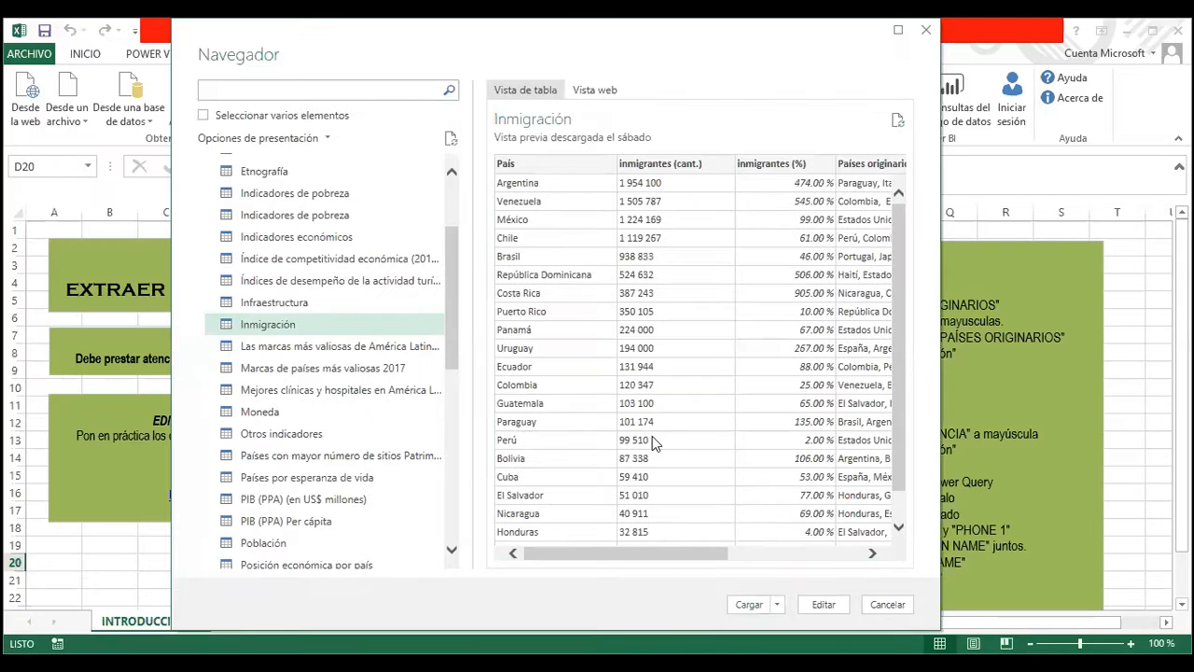
{"action": "left_click", "coordinate": [817, 608]}
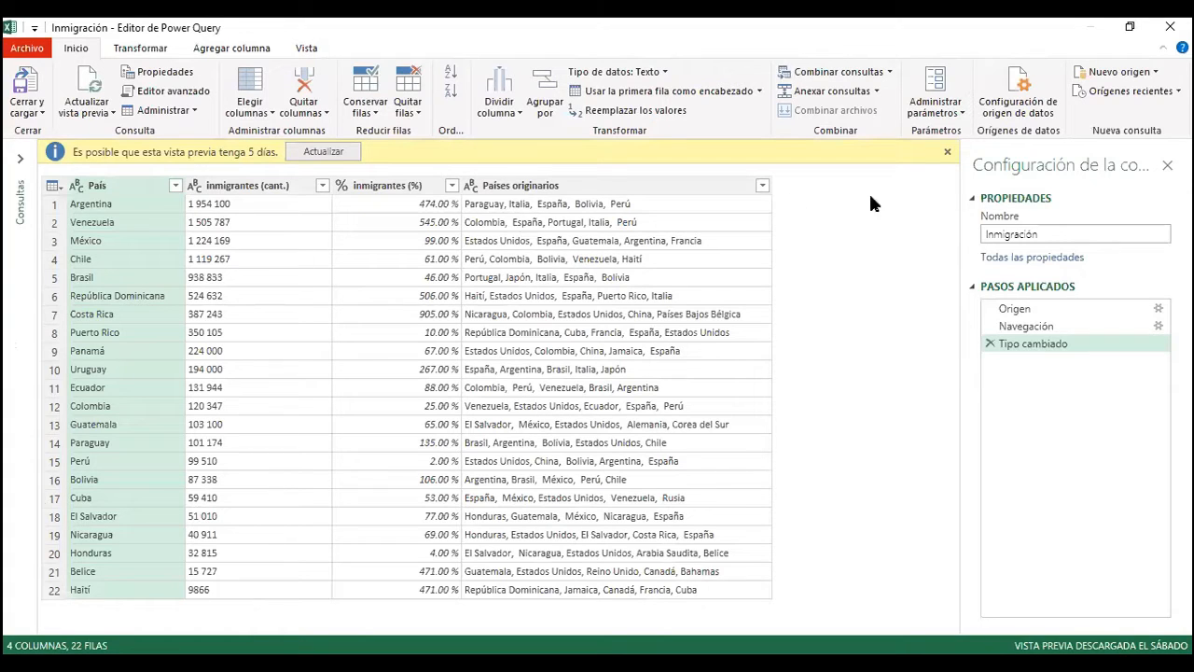
{"action": "left_click", "coordinate": [945, 153]}
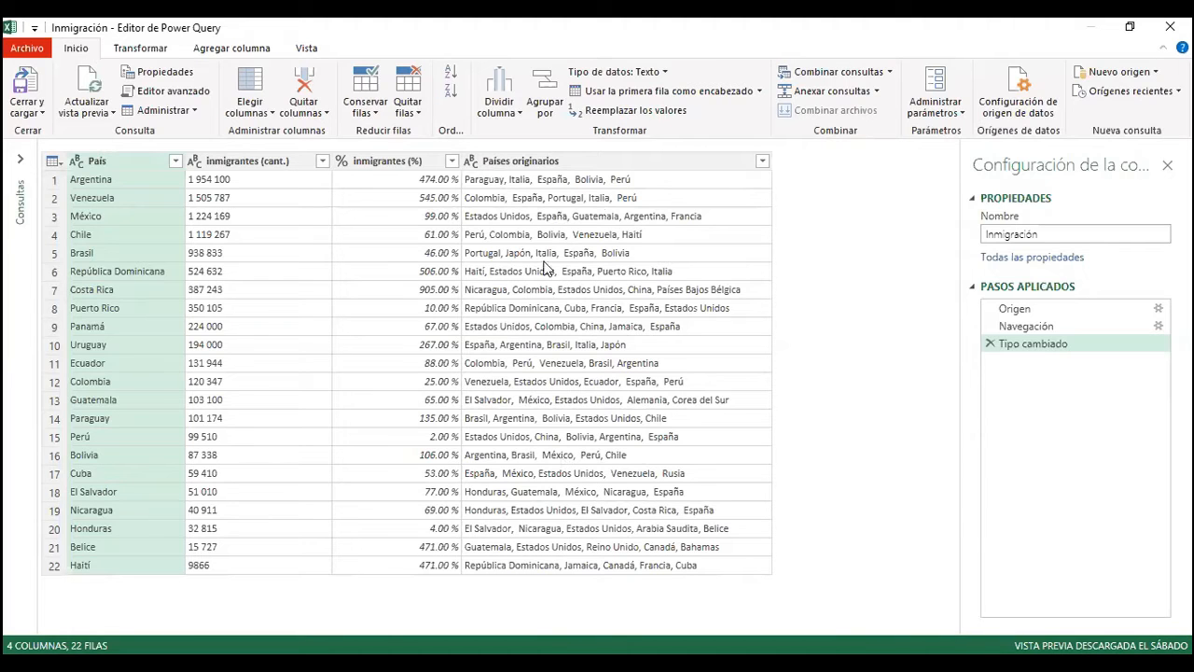
Split the Países originarios column by comma at each occurrence of the delimiter and look over the resulting columns
{"action": "left_click", "coordinate": [592, 162]}
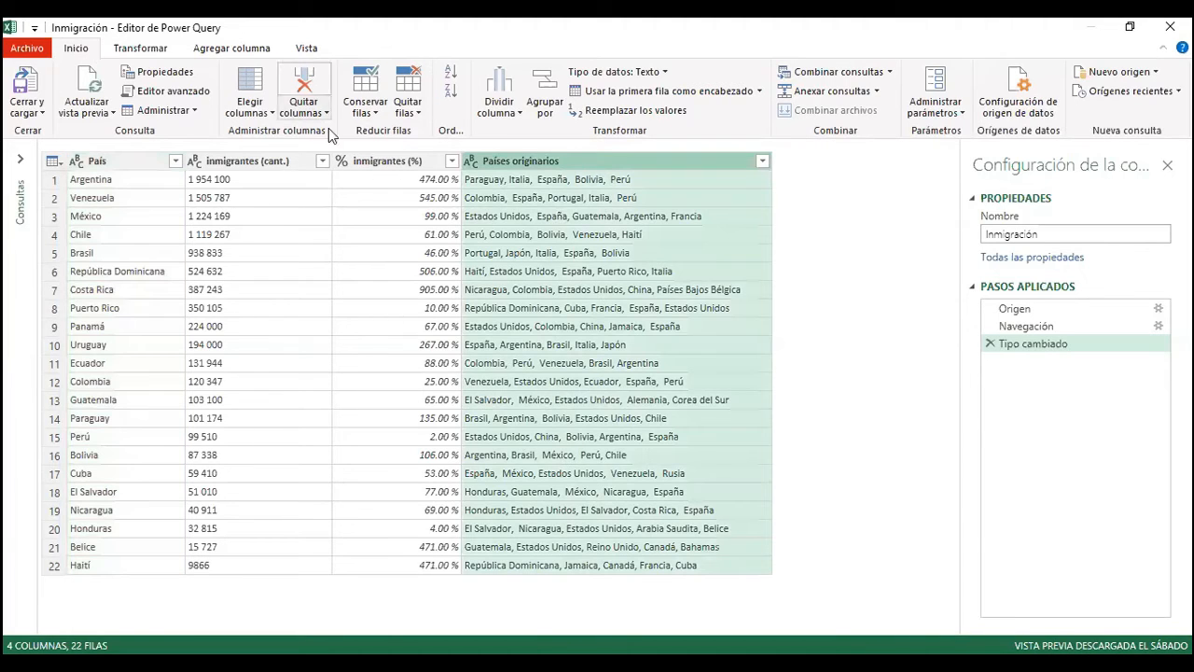
{"action": "left_click", "coordinate": [518, 121]}
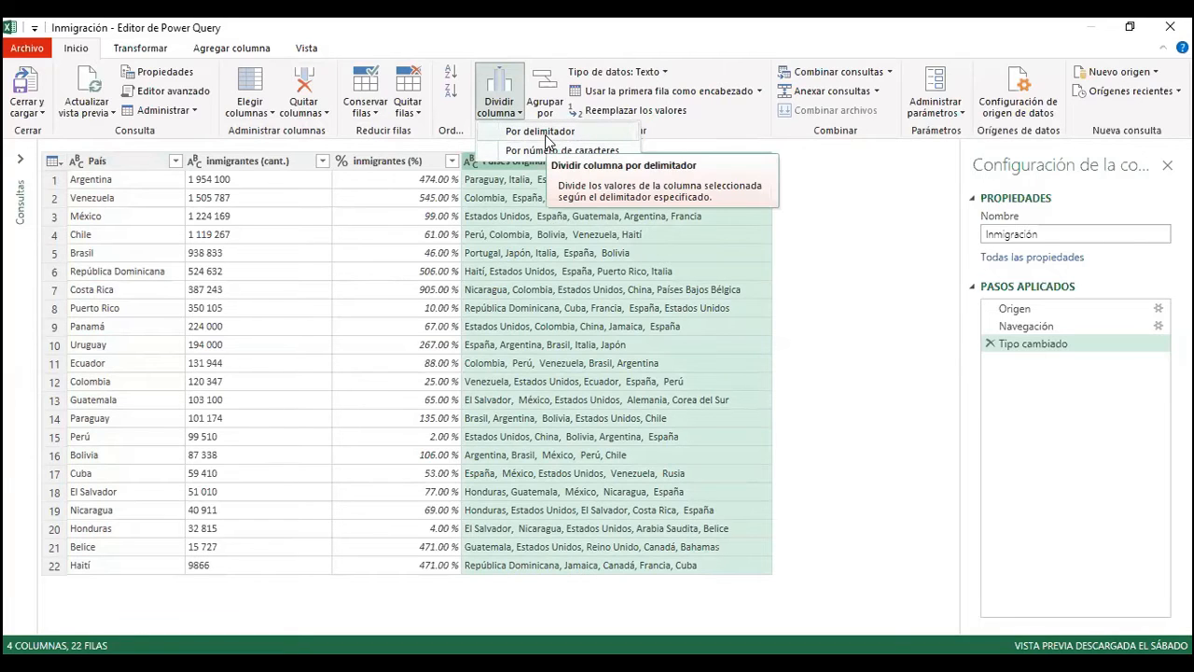
{"action": "left_click", "coordinate": [547, 137]}
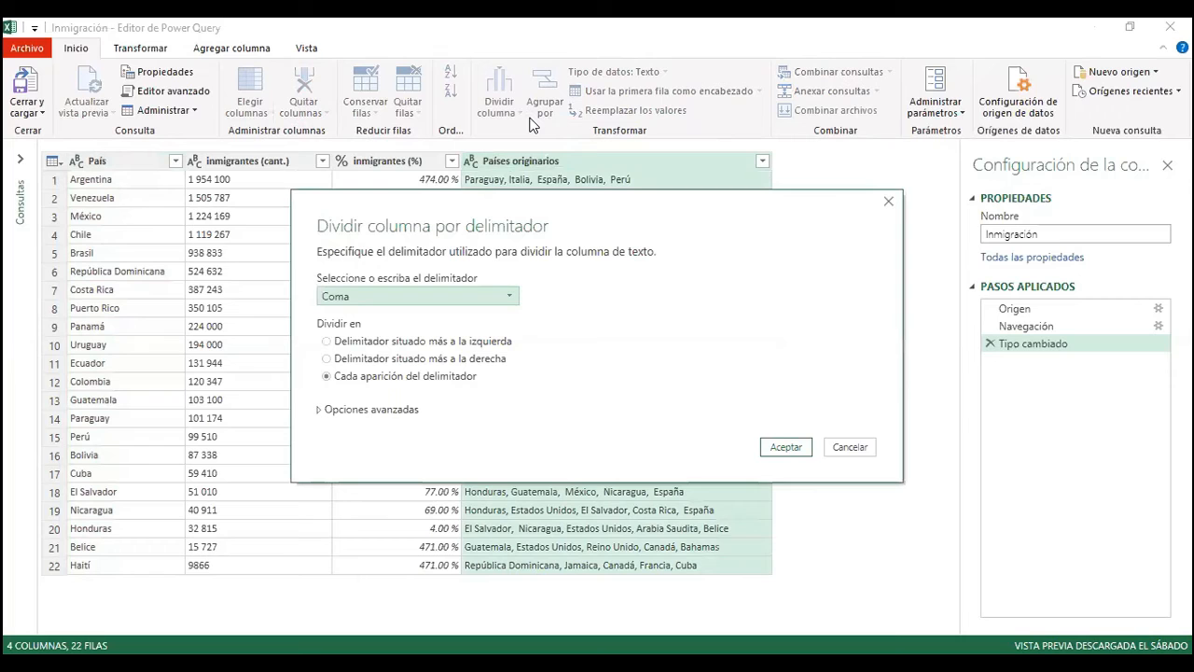
{"action": "left_click_drag", "start_coordinate": [629, 217], "coordinate": [608, 142]}
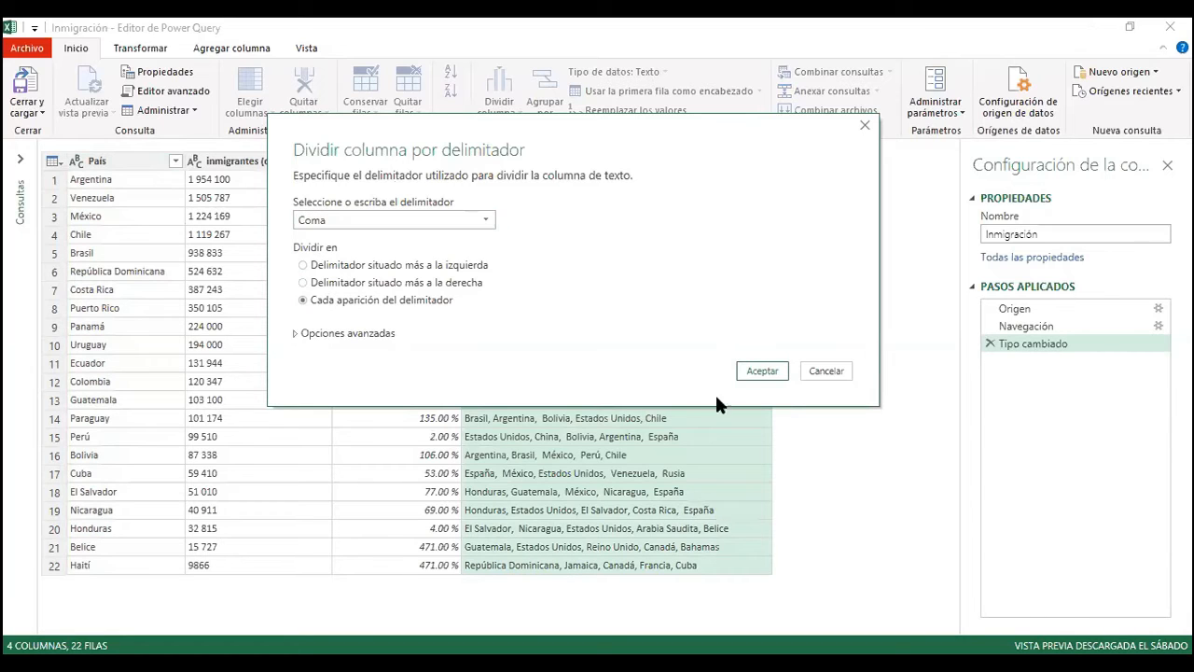
{"action": "left_click", "coordinate": [786, 371]}
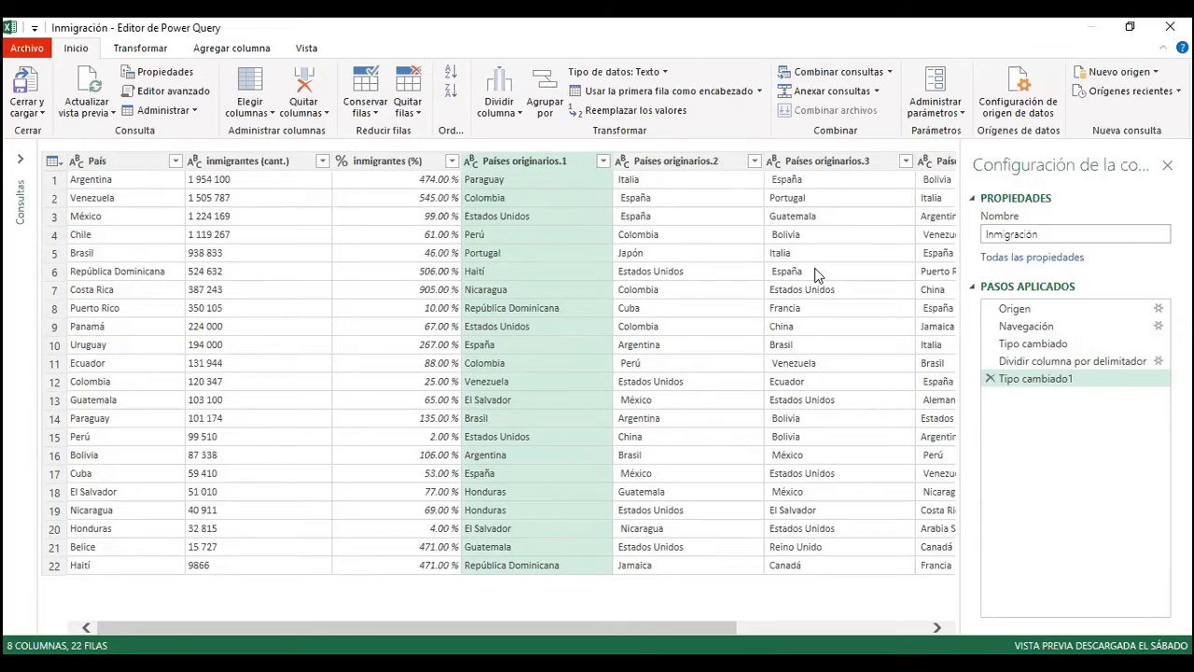
{"action": "left_click_drag", "start_coordinate": [557, 626], "coordinate": [745, 625]}
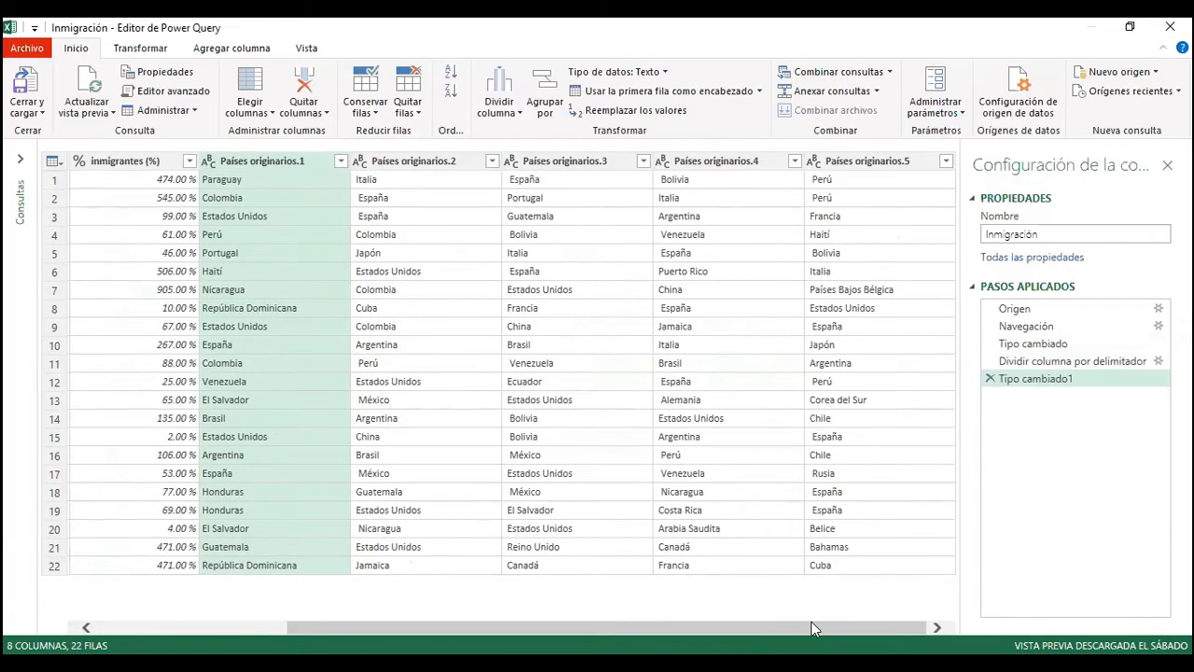
{"action": "left_click_drag", "start_coordinate": [790, 623], "coordinate": [606, 611]}
{"action": "left_click_drag", "start_coordinate": [729, 591], "coordinate": [530, 576]}
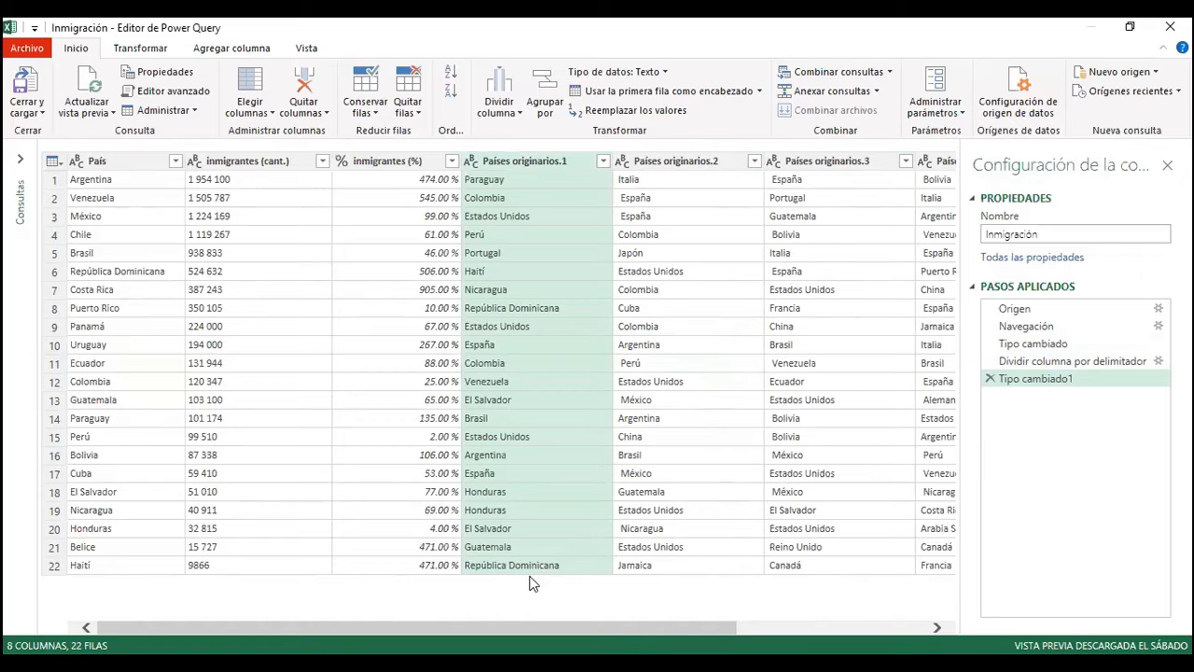
Convert the text of the País column to uppercase
{"action": "left_click", "coordinate": [134, 161]}
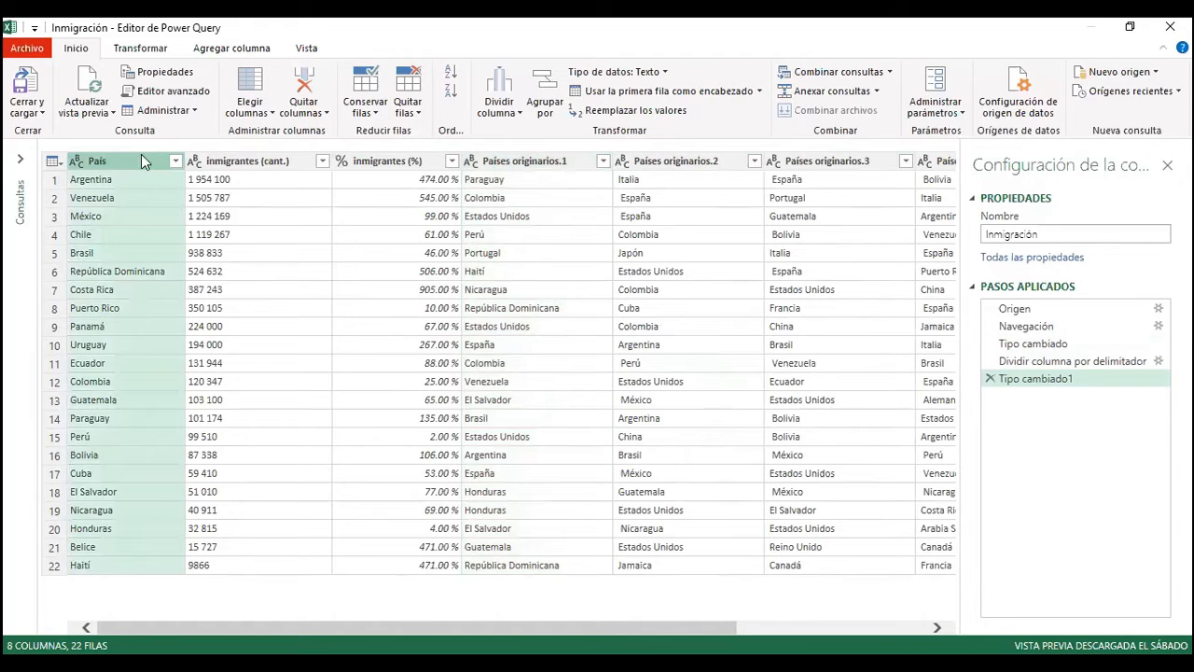
{"action": "left_click", "coordinate": [157, 52]}
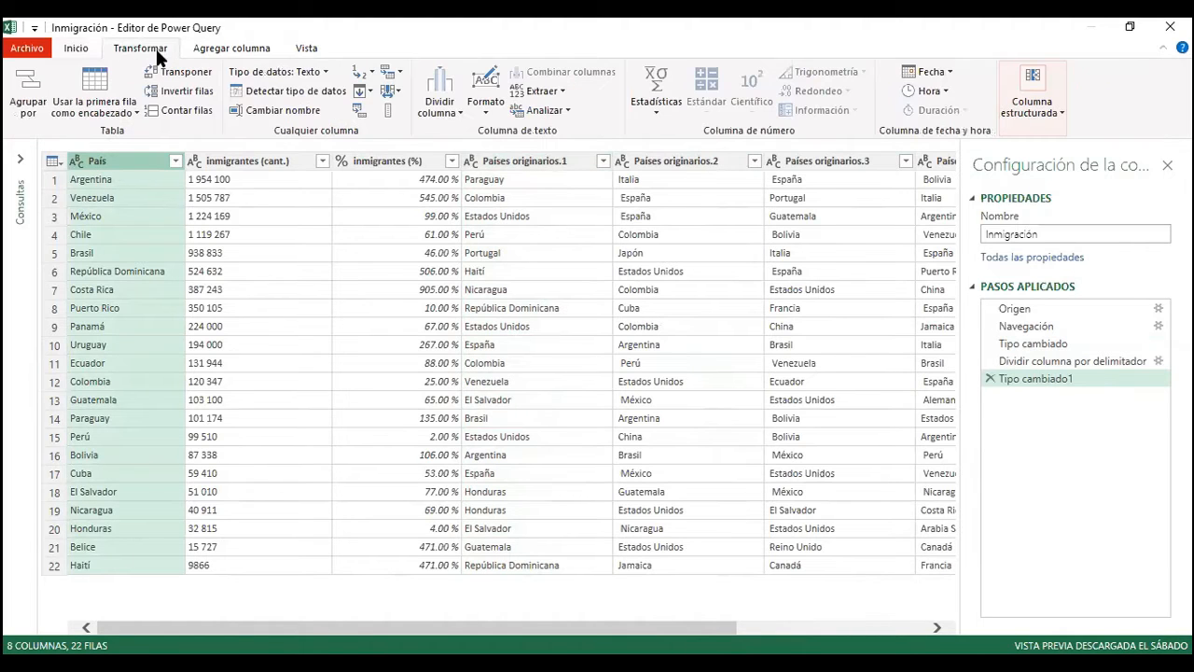
{"action": "left_click", "coordinate": [486, 112]}
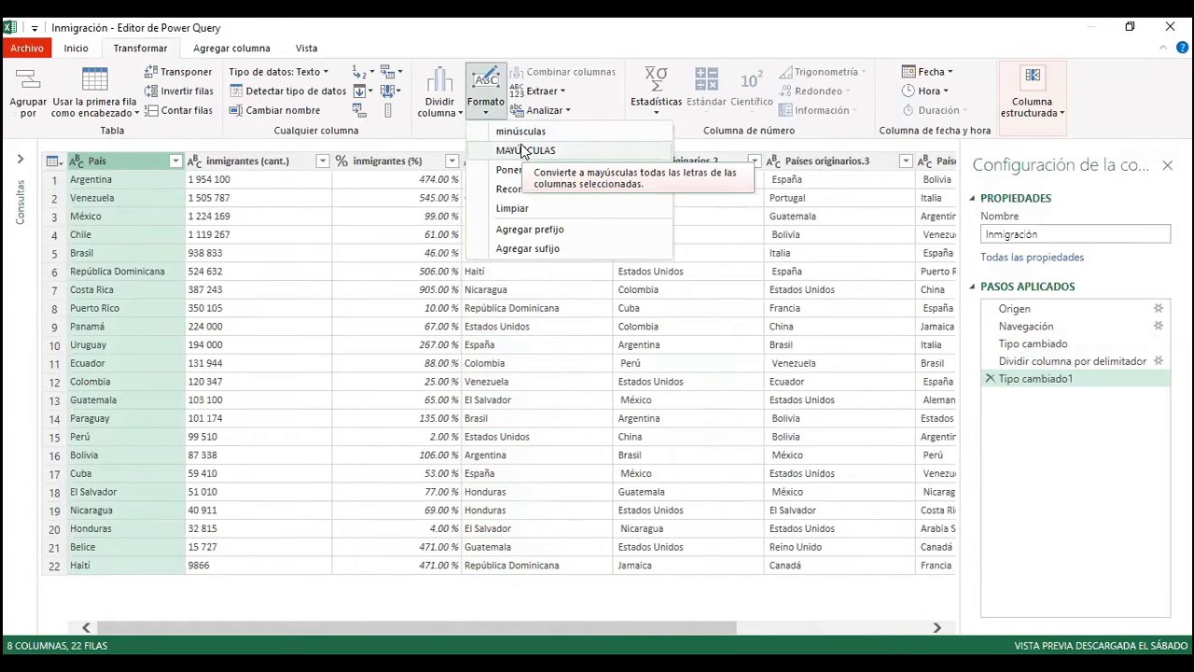
{"action": "left_click", "coordinate": [523, 151]}
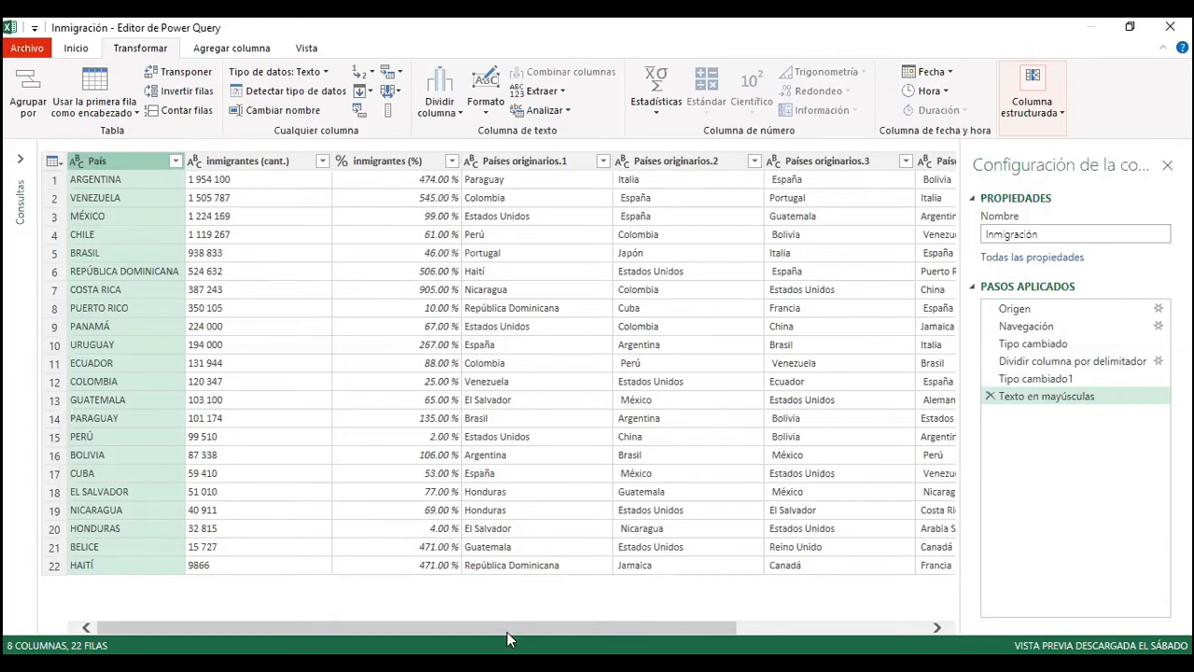
Clean the Países originarios.2 column and trim the leading and trailing spaces from its country names
{"action": "left_click_drag", "start_coordinate": [516, 631], "coordinate": [579, 608]}
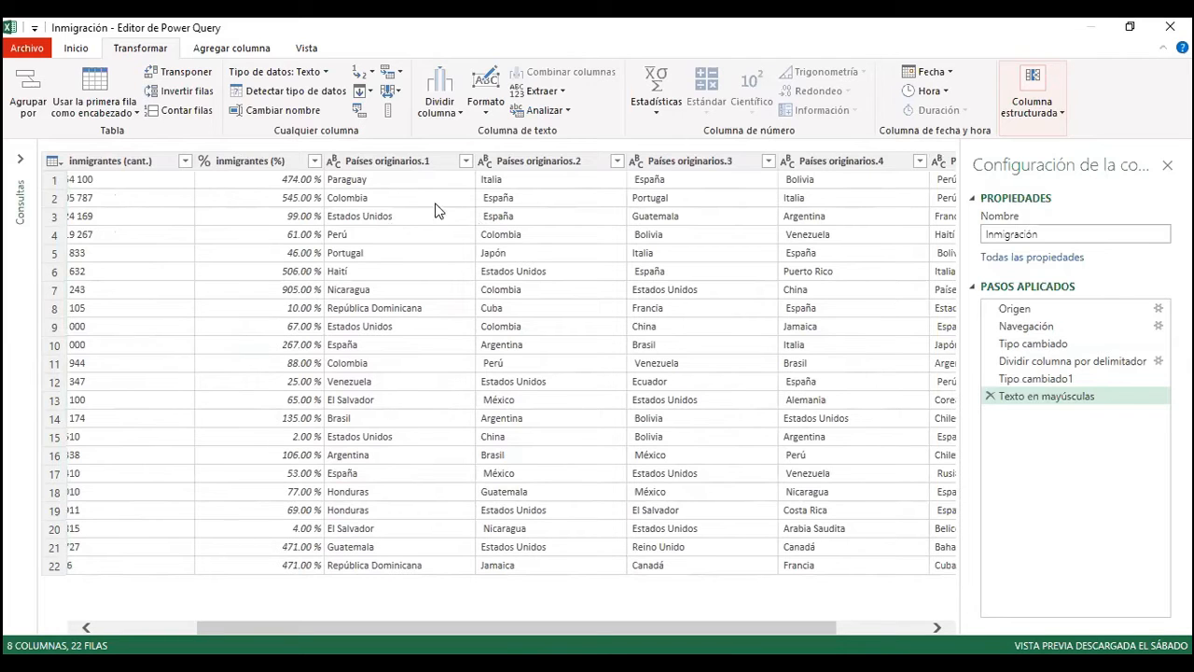
{"action": "left_click", "coordinate": [481, 180]}
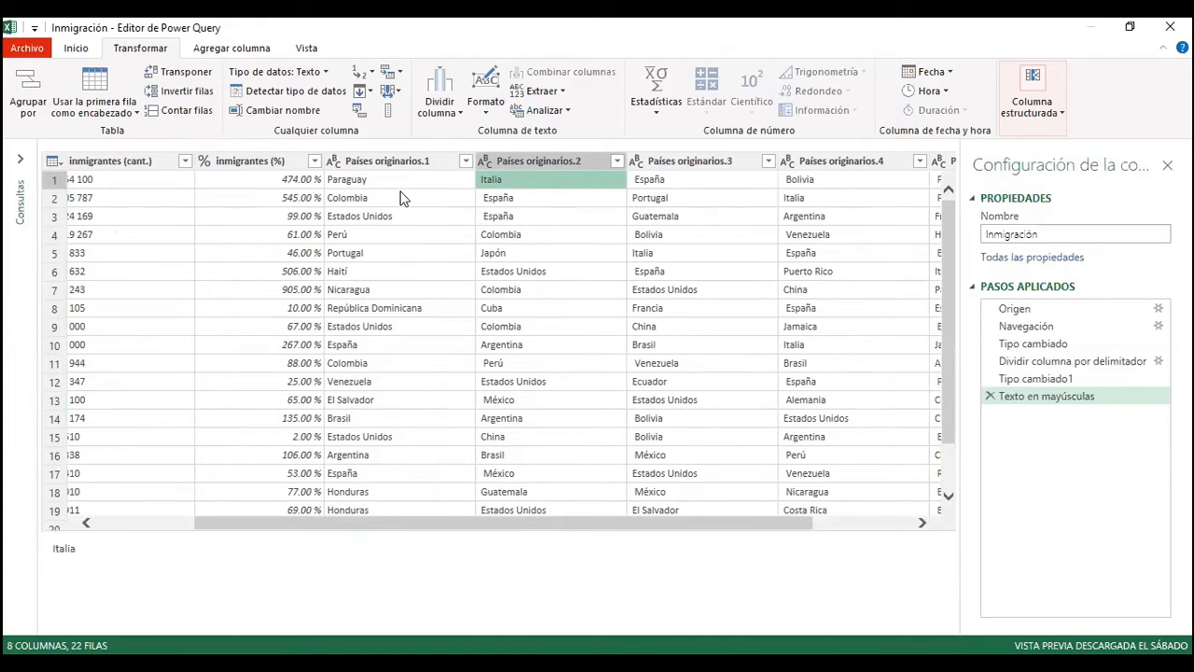
{"action": "left_click", "coordinate": [634, 184]}
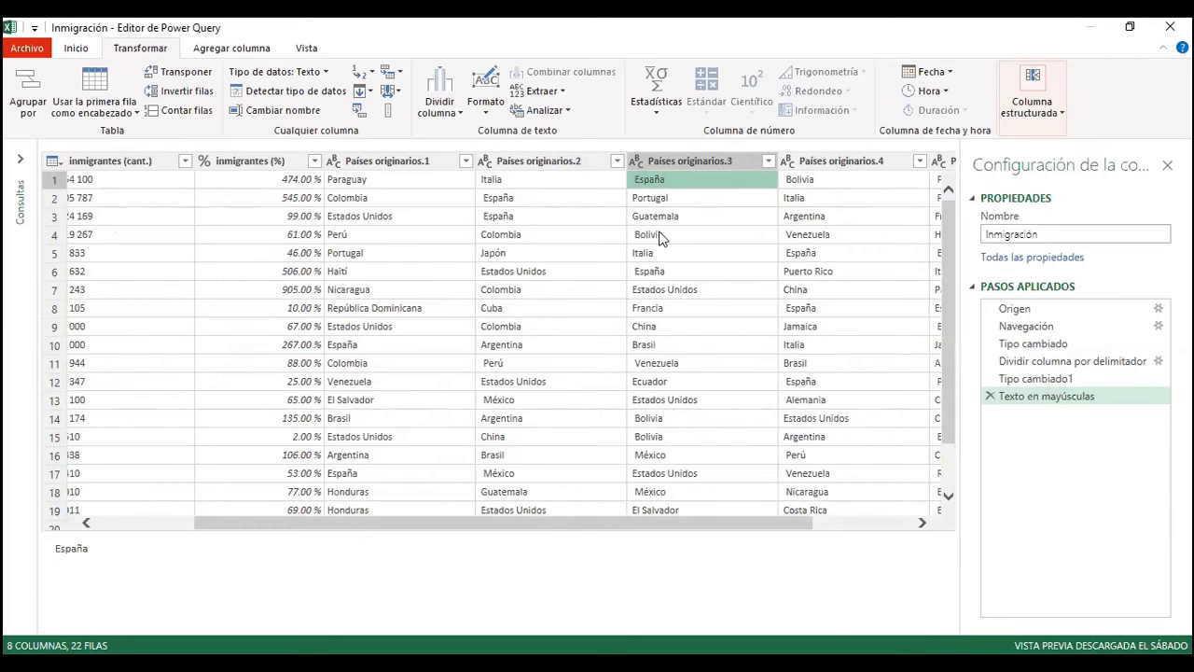
{"action": "left_click", "coordinate": [519, 163]}
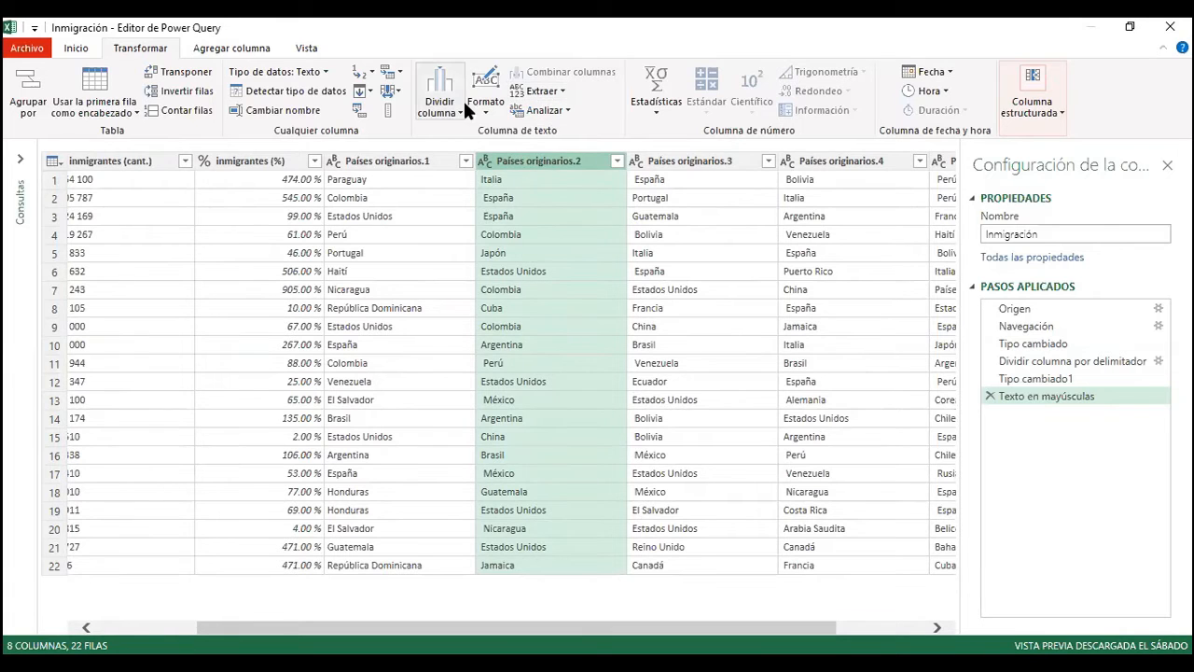
{"action": "left_click", "coordinate": [486, 112]}
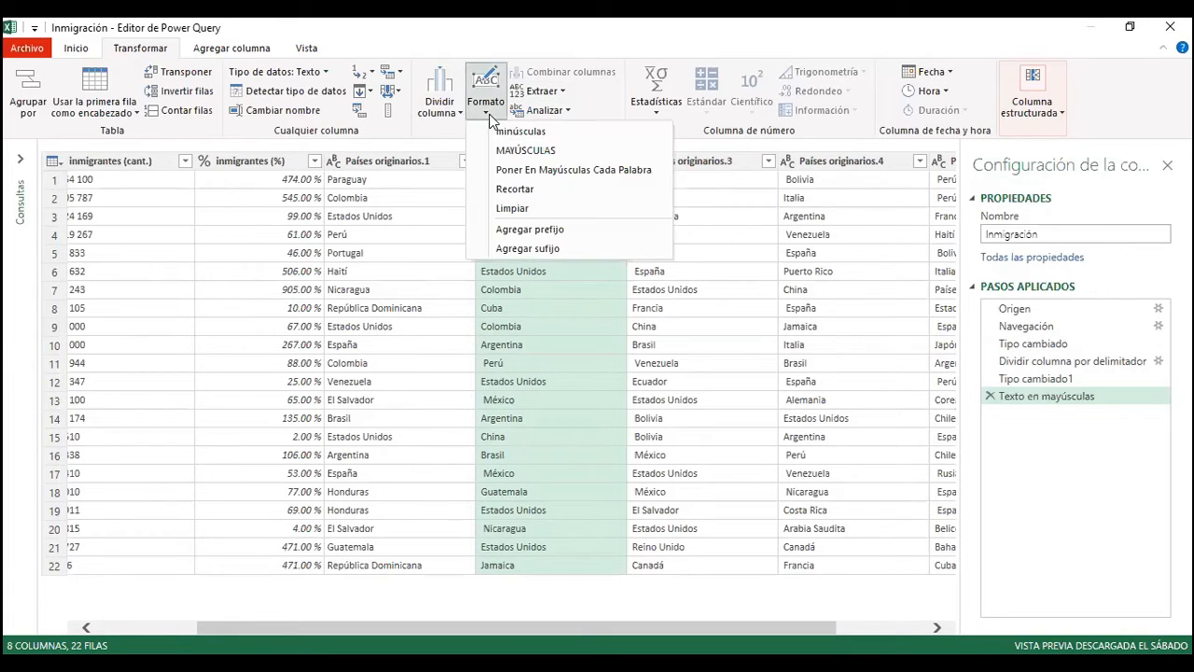
{"action": "left_click", "coordinate": [531, 209]}
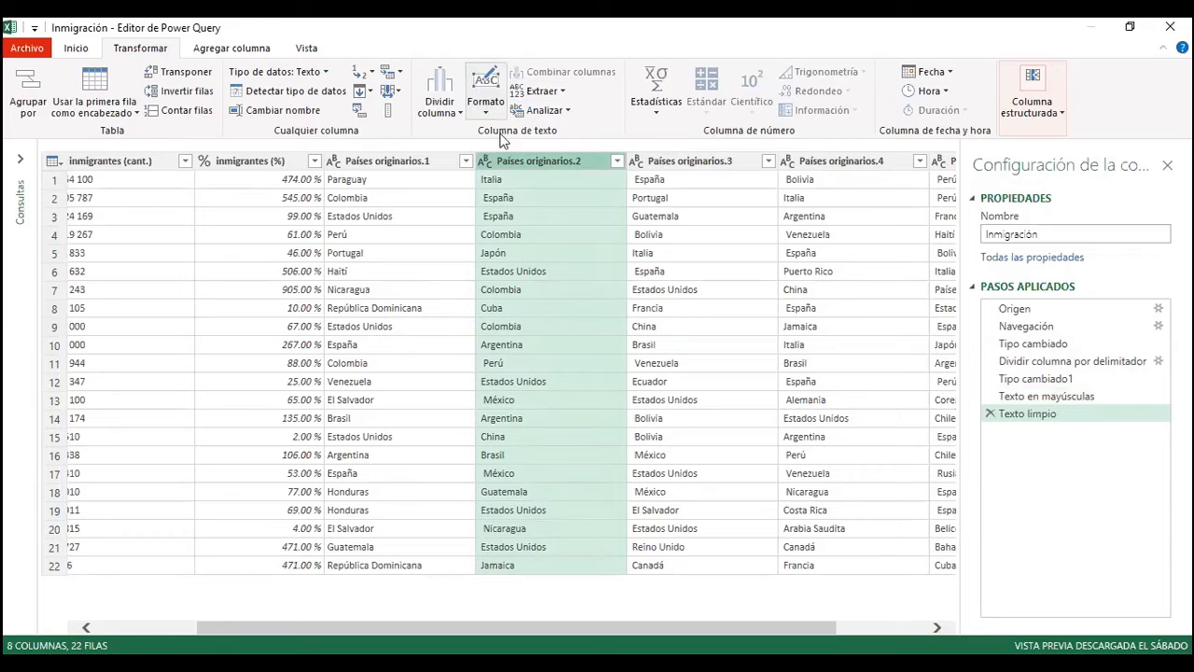
{"action": "left_click", "coordinate": [487, 108]}
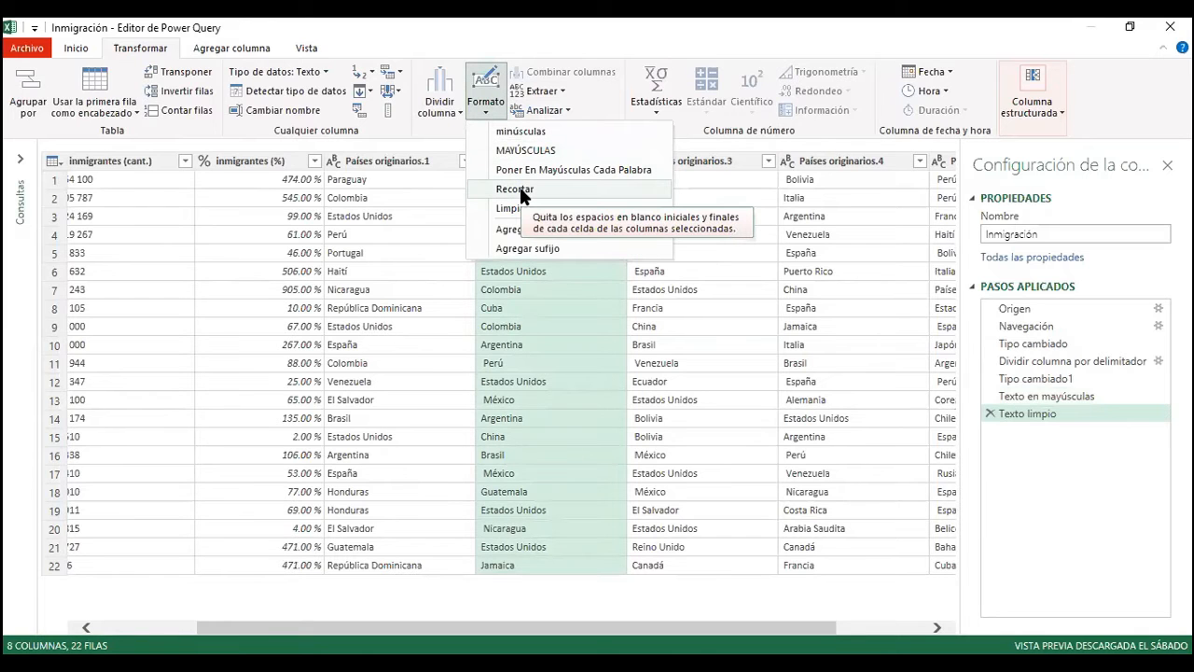
{"action": "left_click", "coordinate": [520, 189]}
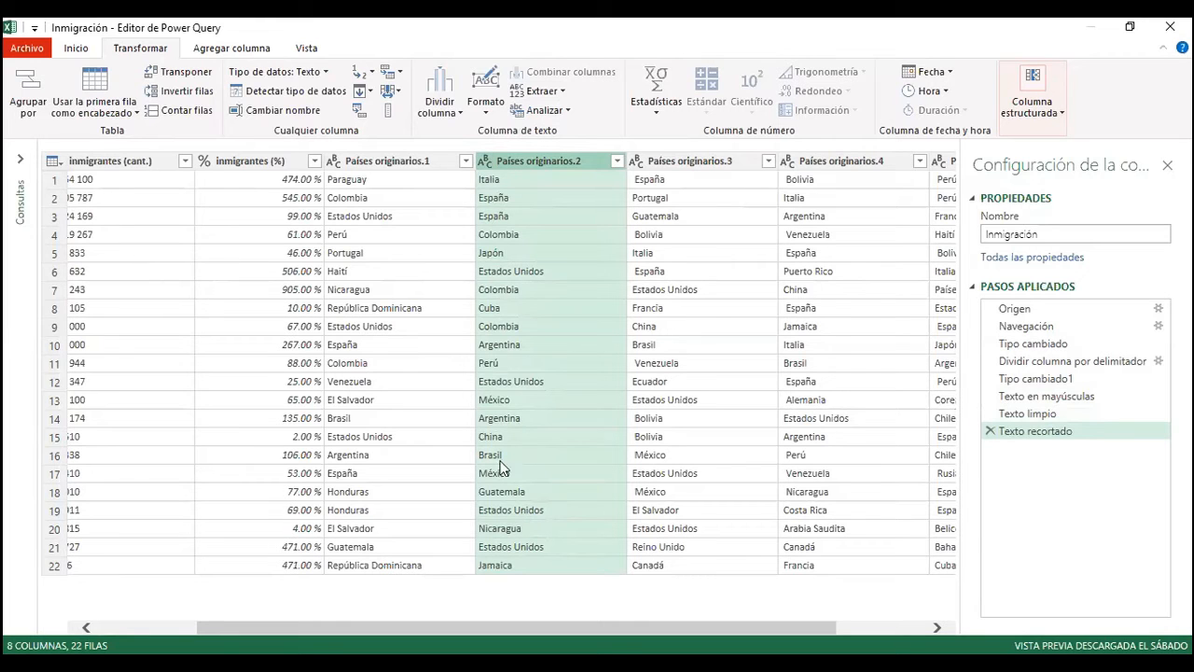
{"action": "left_click", "coordinate": [490, 103]}
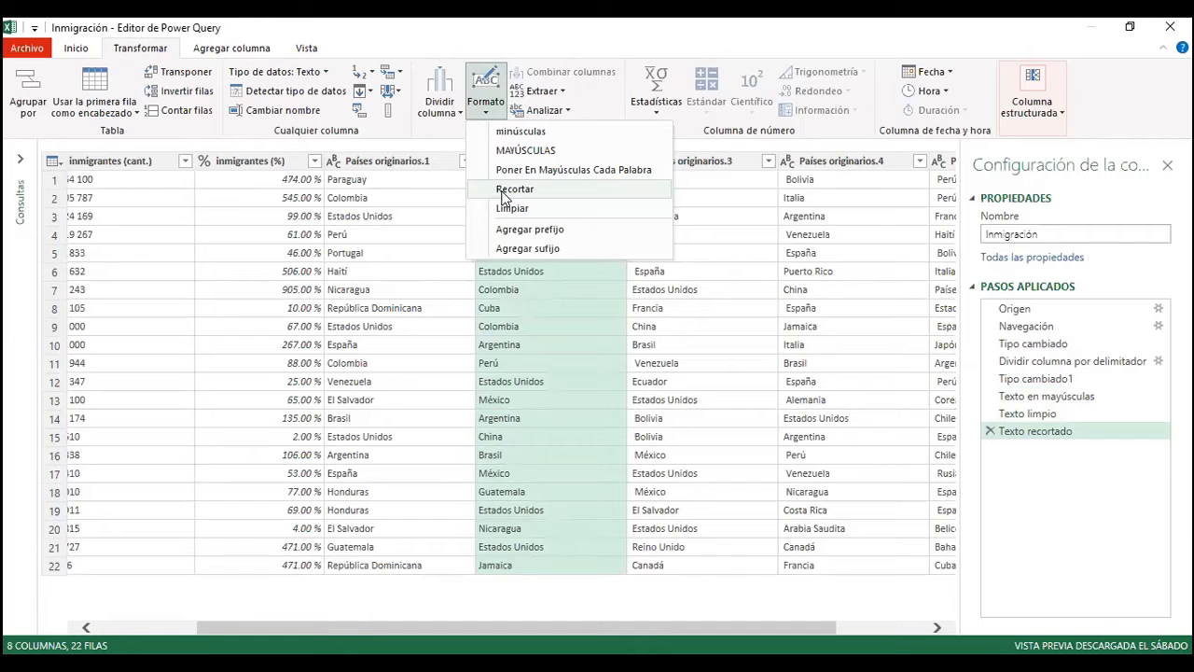
{"action": "left_click", "coordinate": [596, 553]}
Trim the leading and trailing spaces in the Países originarios.3, .4 and .5 columns together
{"action": "left_click_drag", "start_coordinate": [552, 634], "coordinate": [660, 605]}
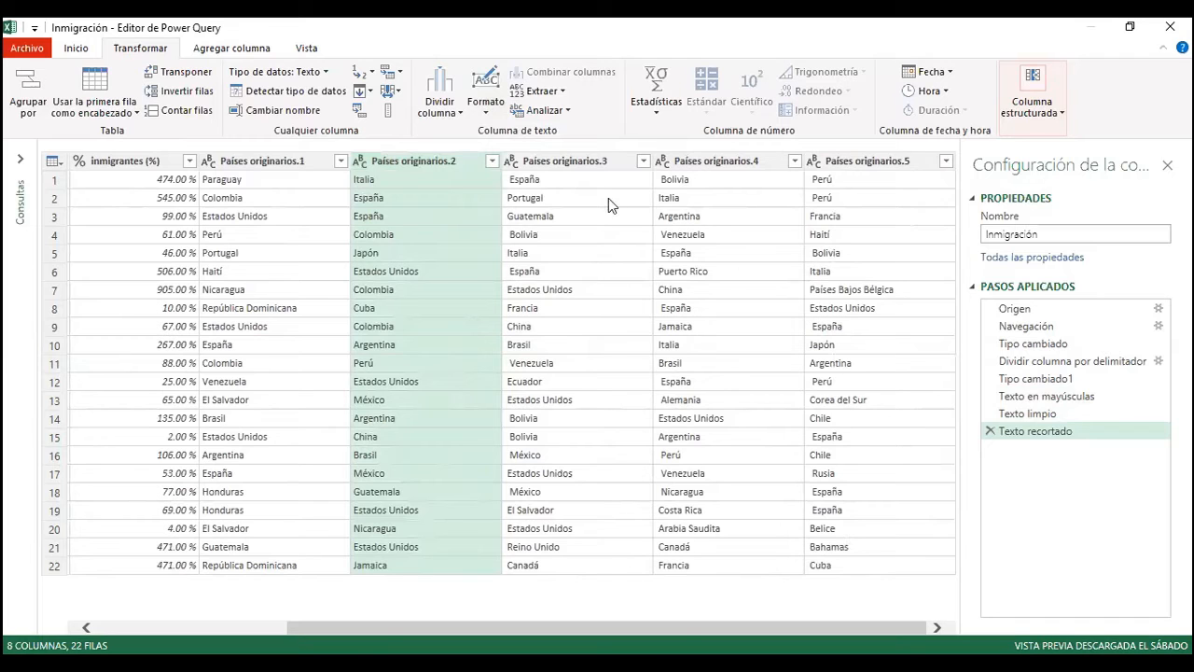
{"action": "left_click", "coordinate": [550, 163]}
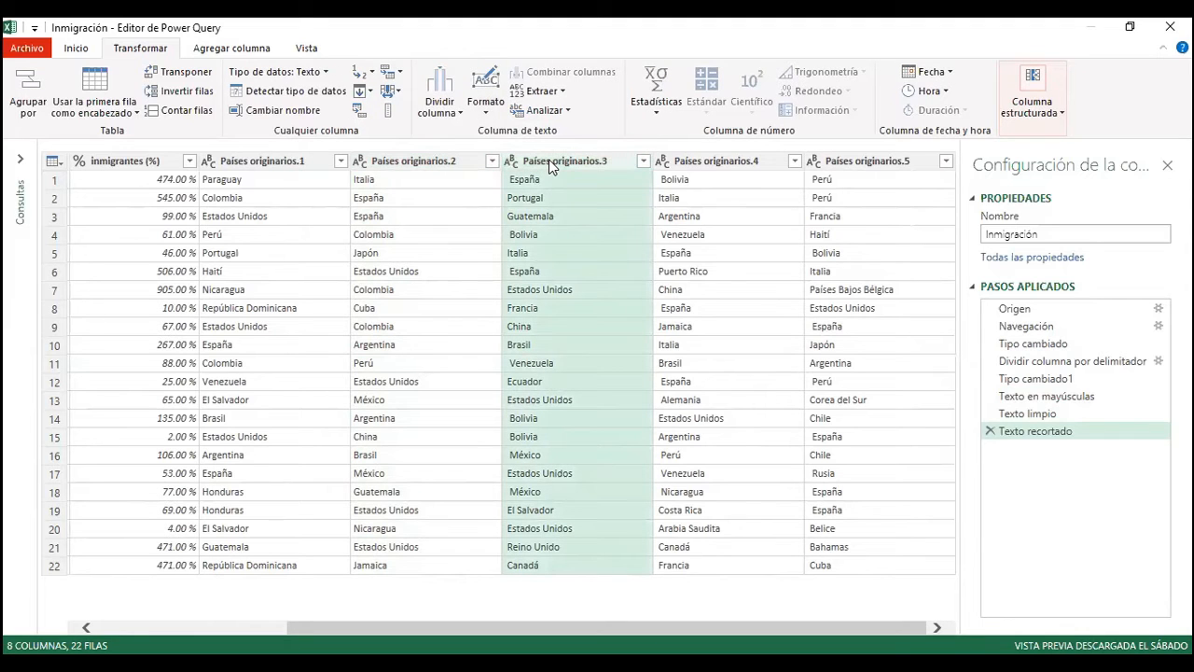
{"action": "key", "text": "shift+Right"}
{"action": "key", "text": "shift+Right"}
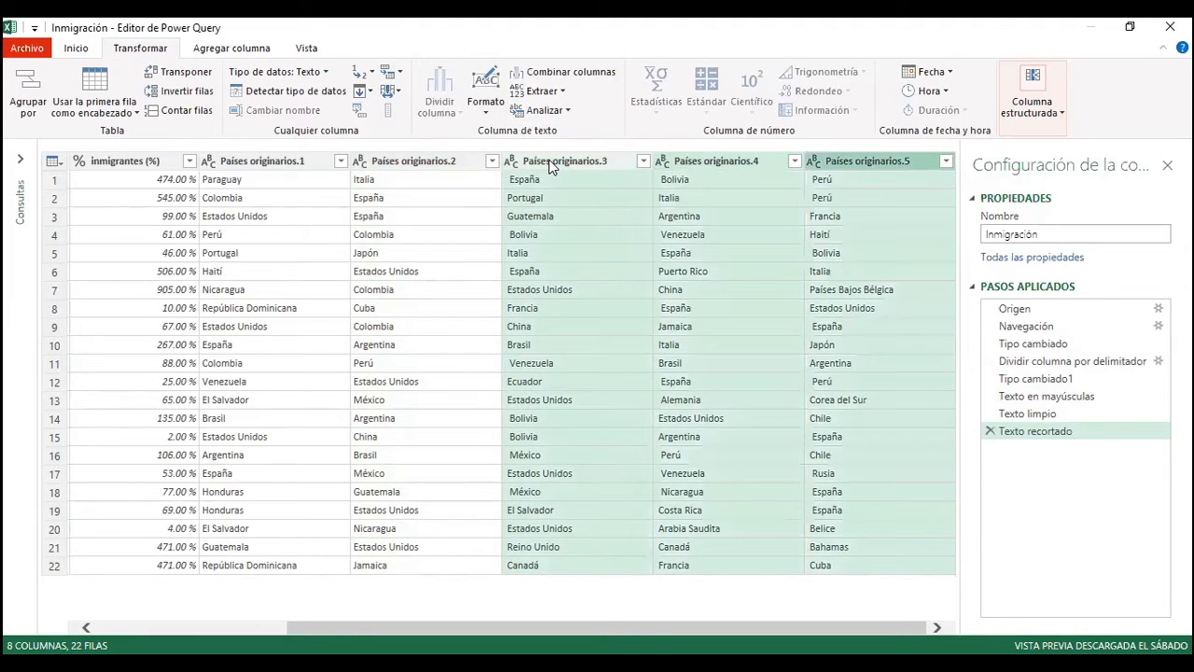
{"action": "left_click", "coordinate": [484, 113]}
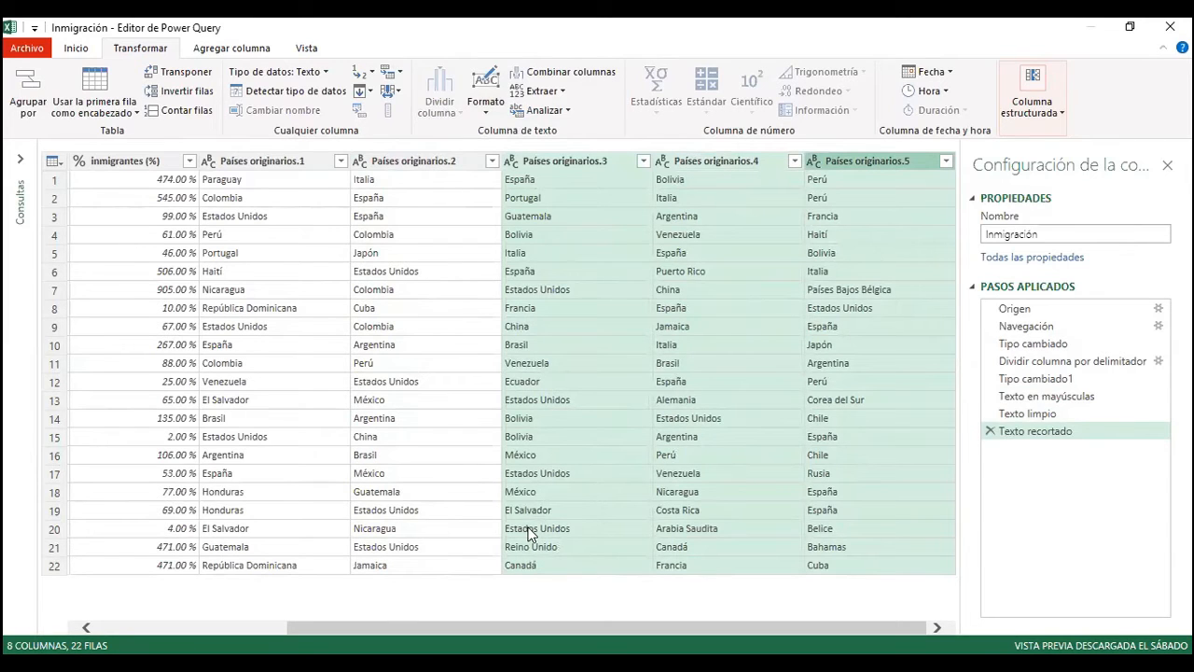
{"action": "left_click", "coordinate": [438, 311]}
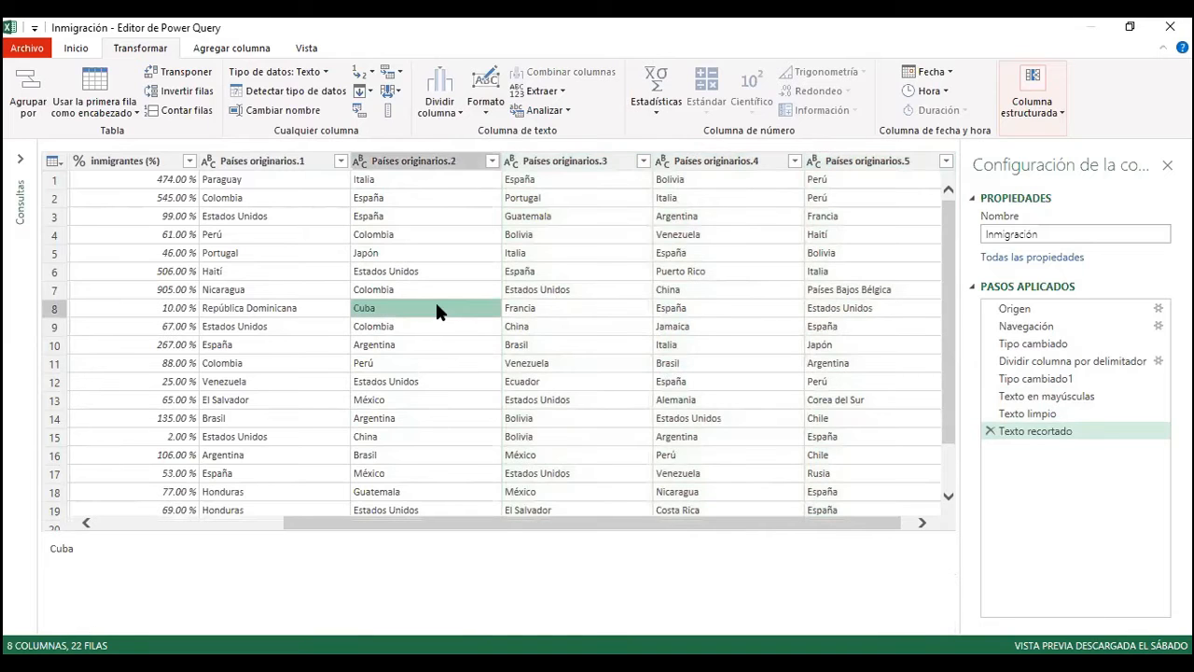
{"action": "key", "text": "Left"}
{"action": "key", "text": "Left"}
{"action": "key", "text": "Left"}
{"action": "key", "text": "Left"}
{"action": "key", "text": "Left"}
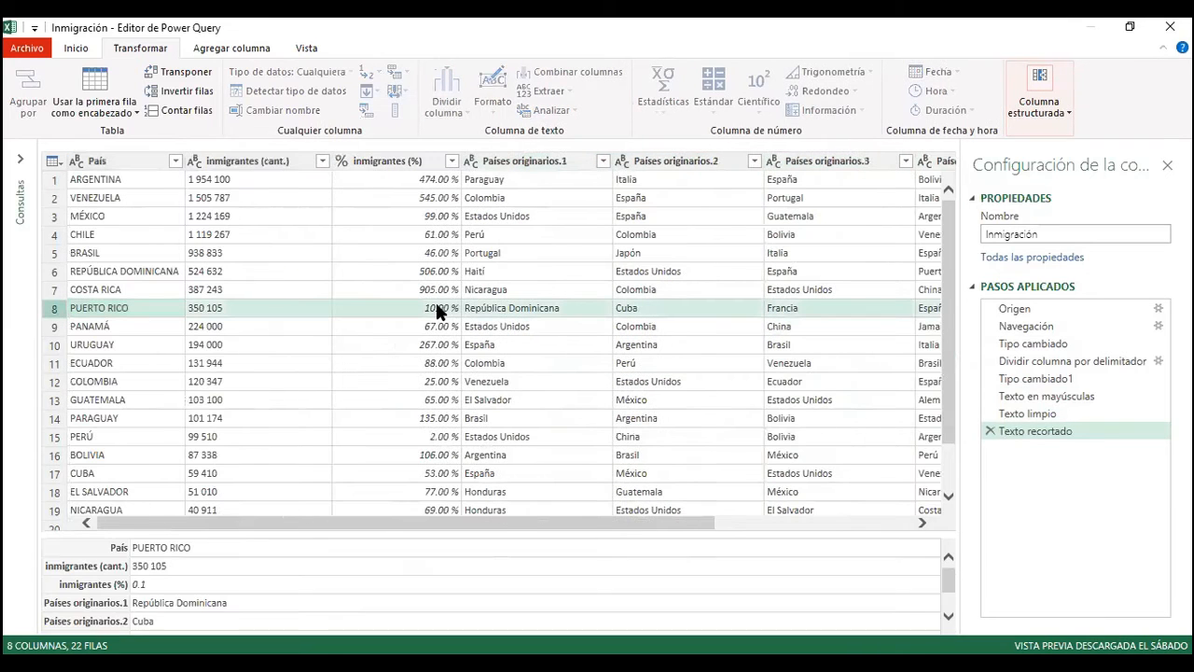
{"action": "left_click", "coordinate": [345, 230]}
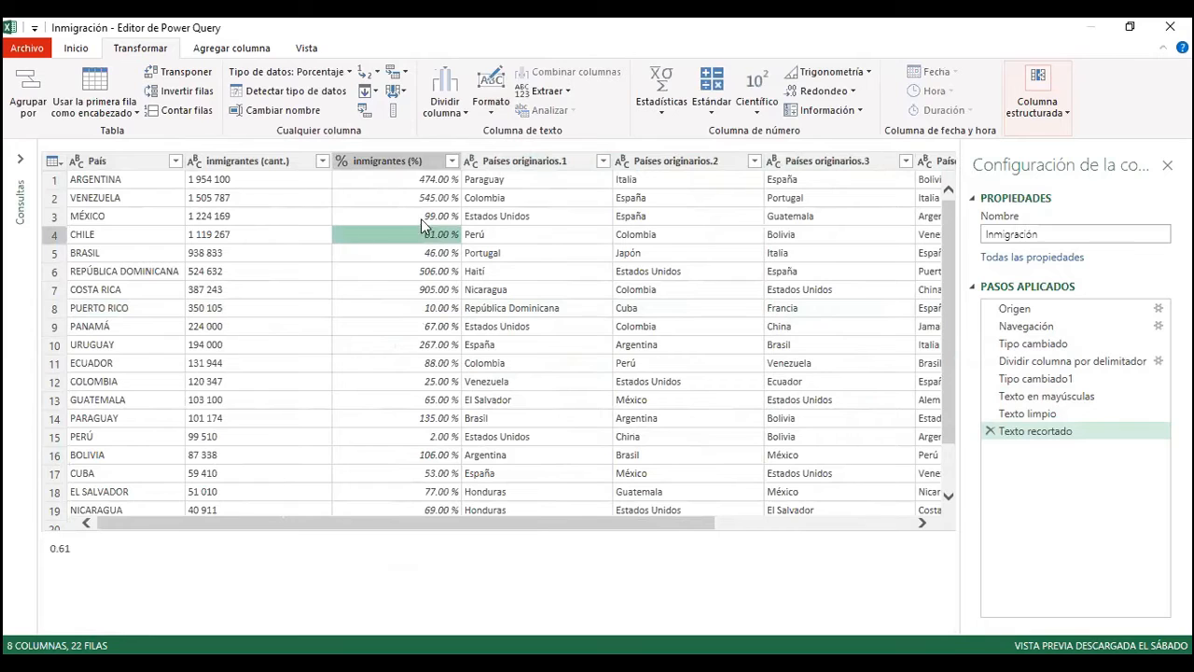
Convert all five Países originarios columns, .1 through .5, to uppercase in one operation and check the table
{"action": "left_click", "coordinate": [534, 163]}
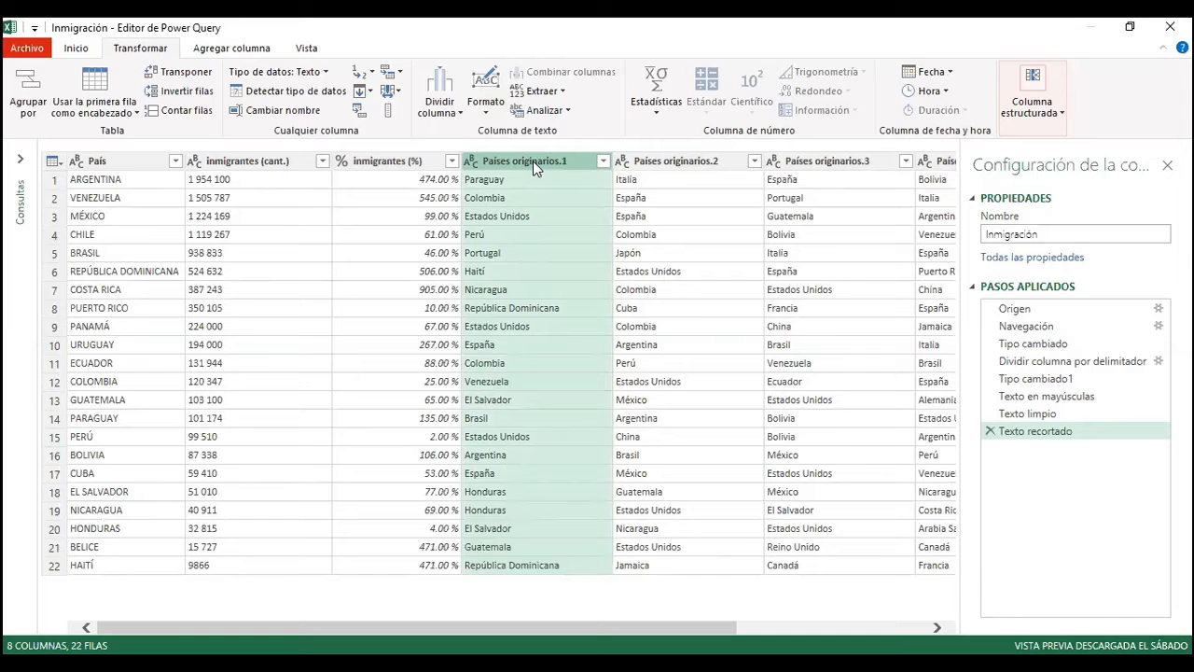
{"action": "left_click", "coordinate": [533, 163], "text": "ctrl"}
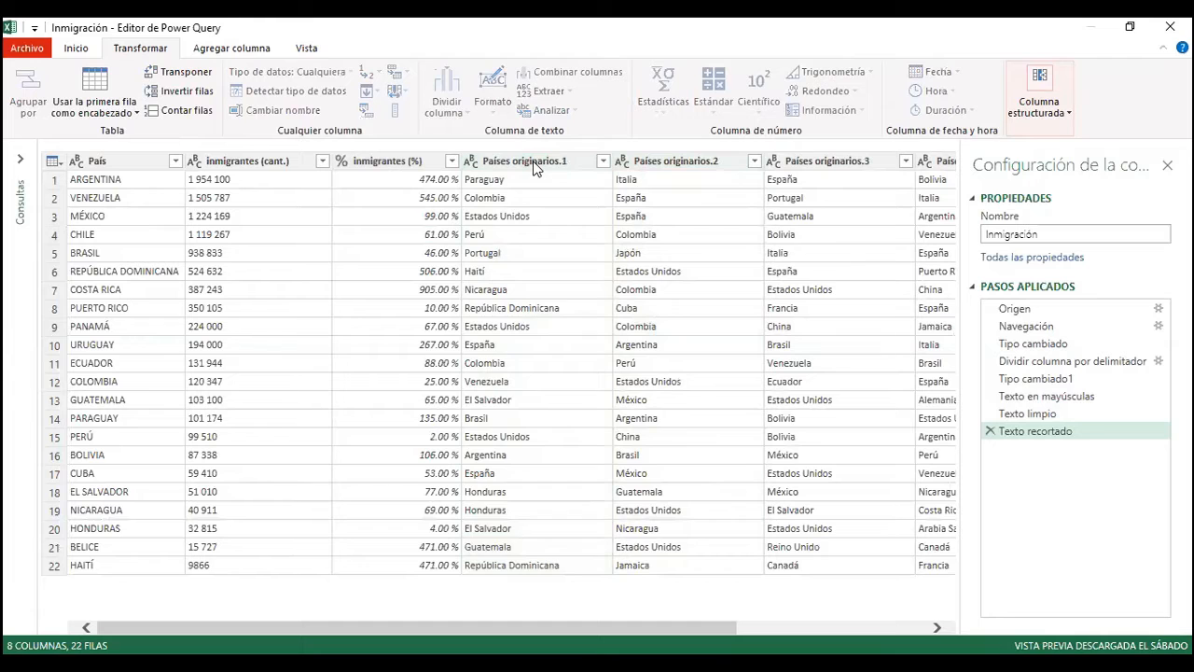
{"action": "left_click", "coordinate": [533, 162]}
{"action": "key", "text": "shift+Right"}
{"action": "key", "text": "shift+Right"}
{"action": "key", "text": "shift+Right"}
{"action": "key", "text": "shift+Right"}
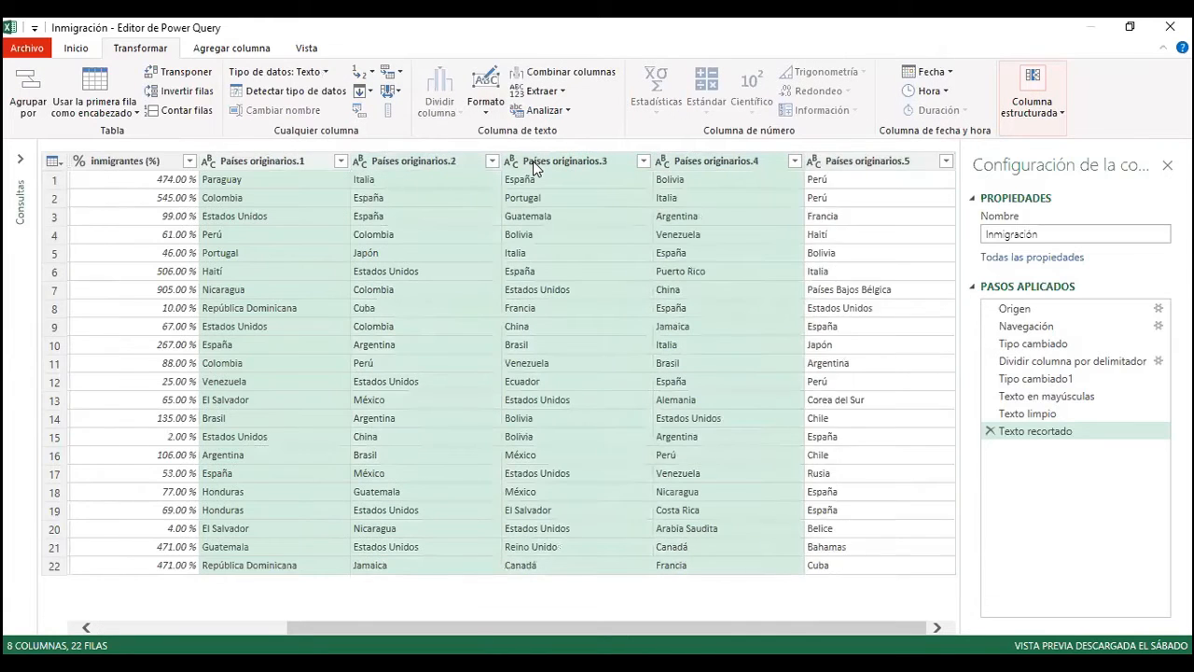
{"action": "key", "text": "shift+Right"}
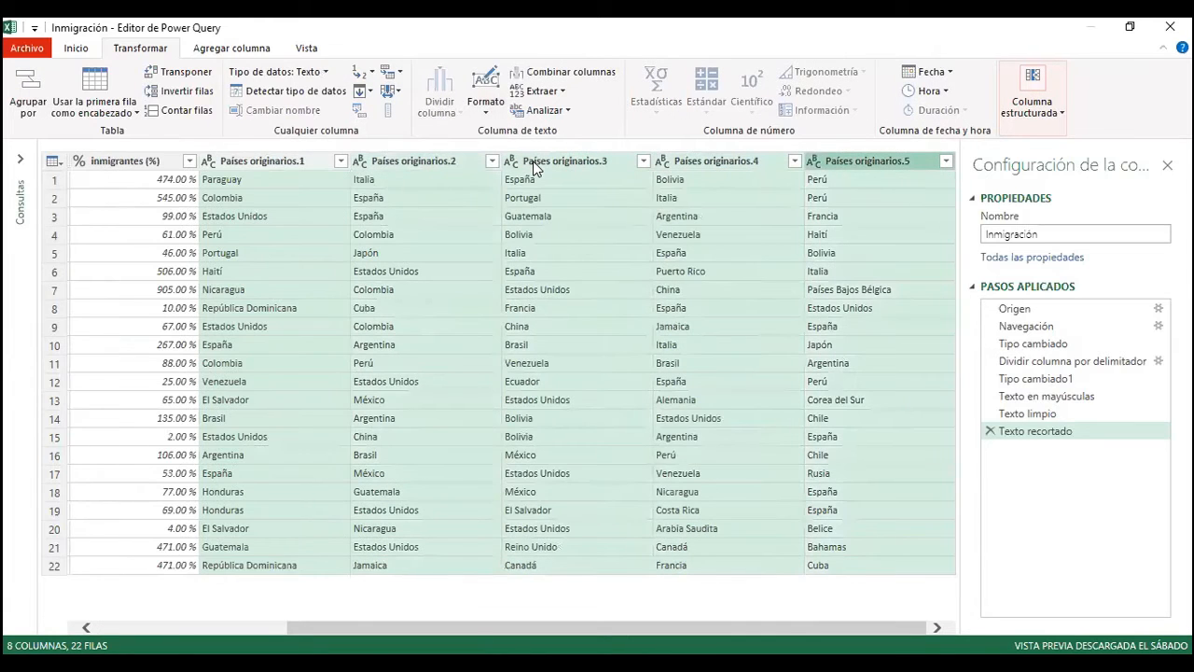
{"action": "left_click", "coordinate": [486, 107]}
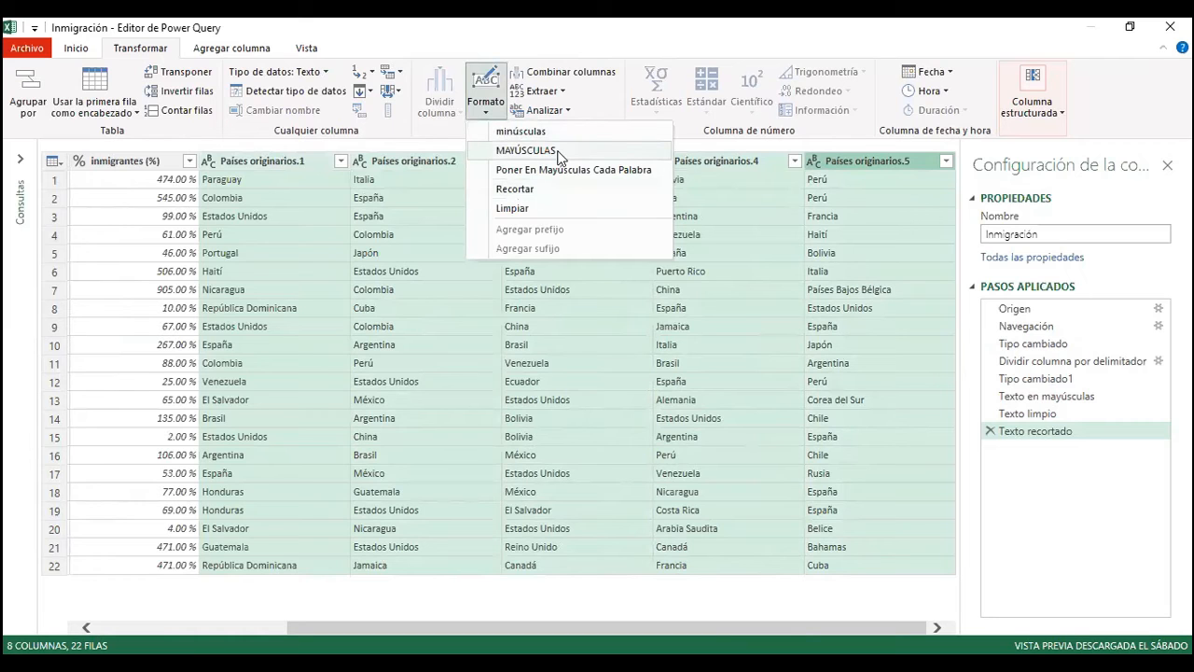
{"action": "left_click", "coordinate": [525, 150]}
{"action": "left_click_drag", "start_coordinate": [733, 628], "coordinate": [297, 360]}
{"action": "left_click", "coordinate": [299, 363]}
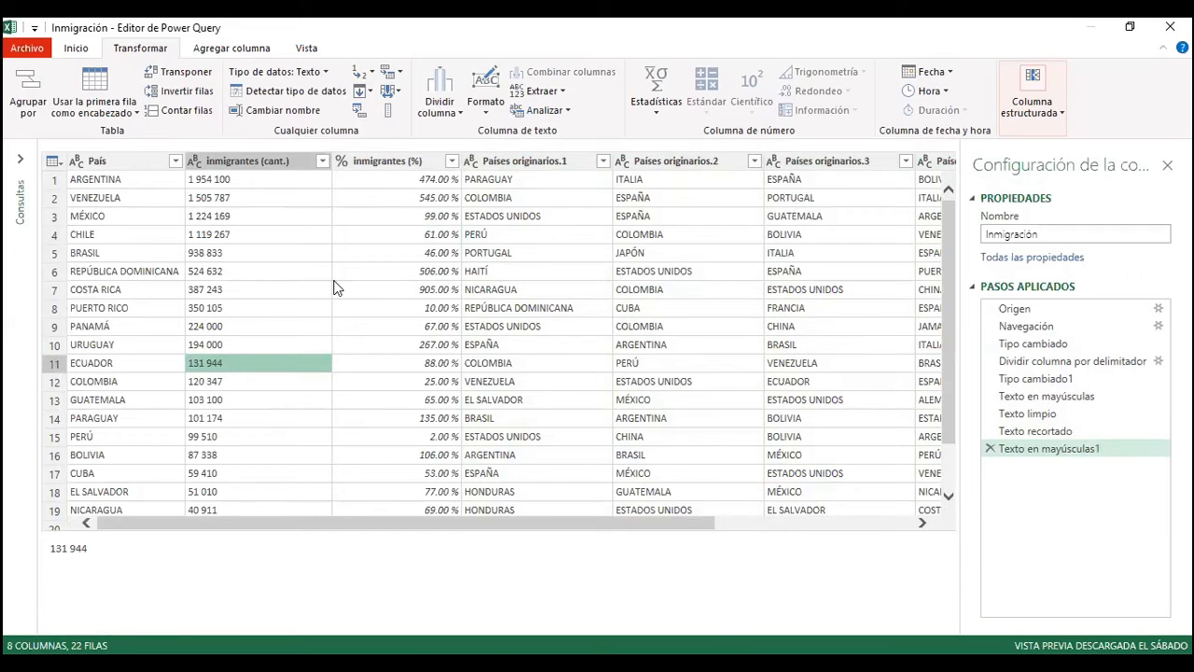
{"action": "scroll", "coordinate": [336, 287], "scroll_direction": "down", "scroll_amount": 3}
{"action": "scroll", "coordinate": [427, 355], "scroll_direction": "up", "scroll_amount": 3}
Extract only the first 3 characters of each value in the five Países originarios columns, .1 through .5, in one operation
{"action": "left_click", "coordinate": [532, 165]}
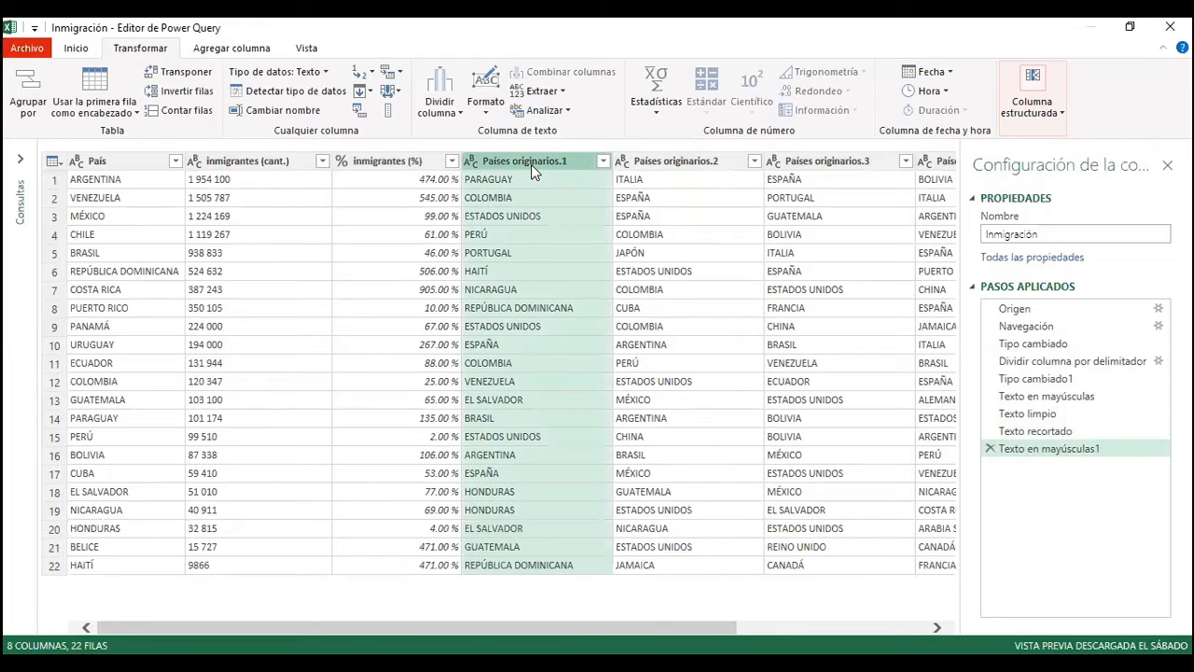
{"action": "left_click", "coordinate": [530, 164], "text": "ctrl"}
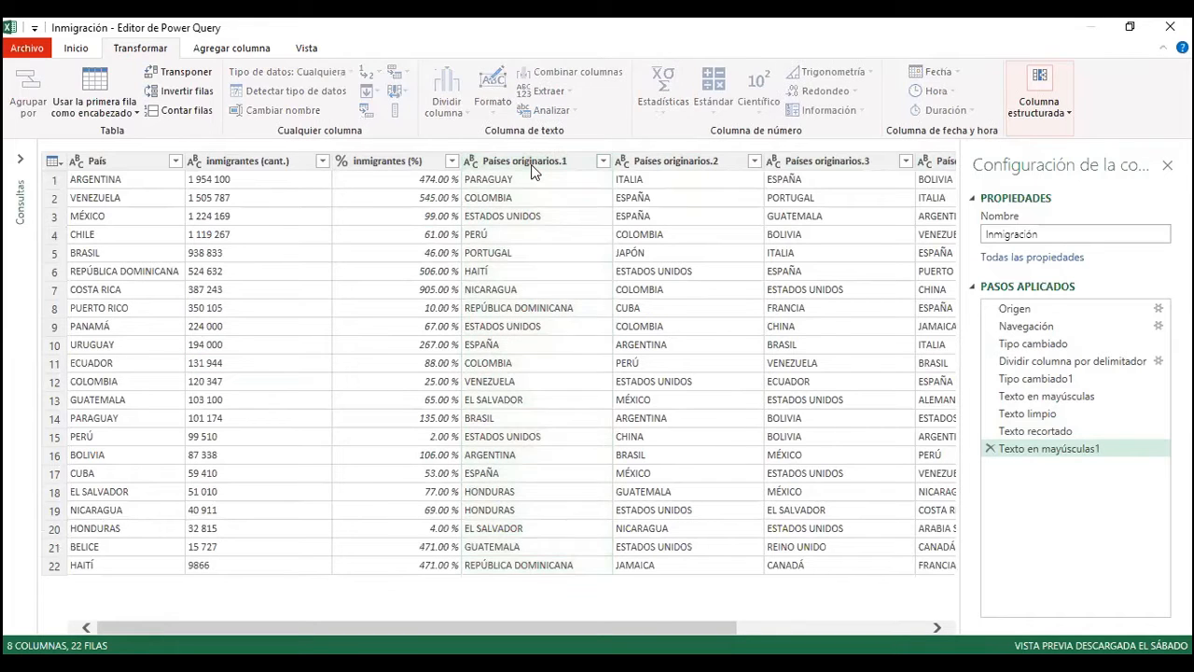
{"action": "key", "text": "ctrl+Right"}
{"action": "key", "text": "ctrl+space"}
{"action": "key", "text": "ctrl+Left"}
{"action": "key", "text": "ctrl+space"}
{"action": "key", "text": "ctrl+Right"}
{"action": "key", "text": "ctrl+Right"}
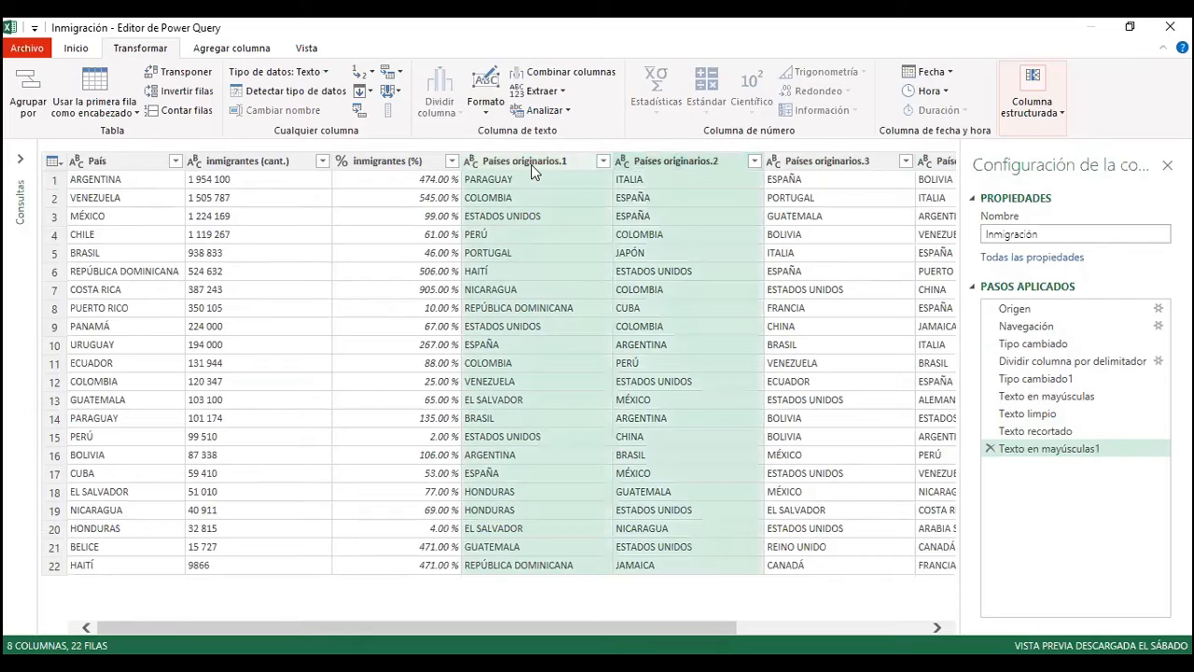
{"action": "key", "text": "ctrl+Right"}
{"action": "key", "text": "ctrl+space"}
{"action": "key", "text": "ctrl+Right"}
{"action": "key", "text": "ctrl+space"}
{"action": "key", "text": "ctrl+Left"}
{"action": "key", "text": "ctrl+Left"}
{"action": "key", "text": "ctrl+Left"}
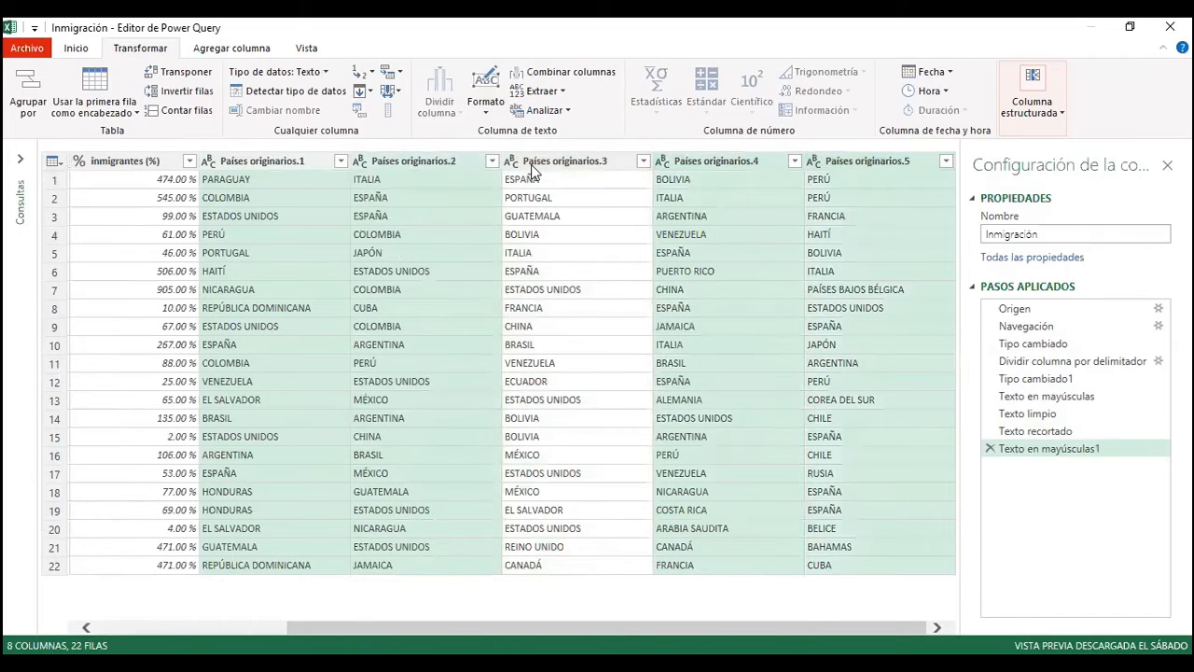
{"action": "key", "text": "ctrl+Right"}
{"action": "key", "text": "ctrl+space"}
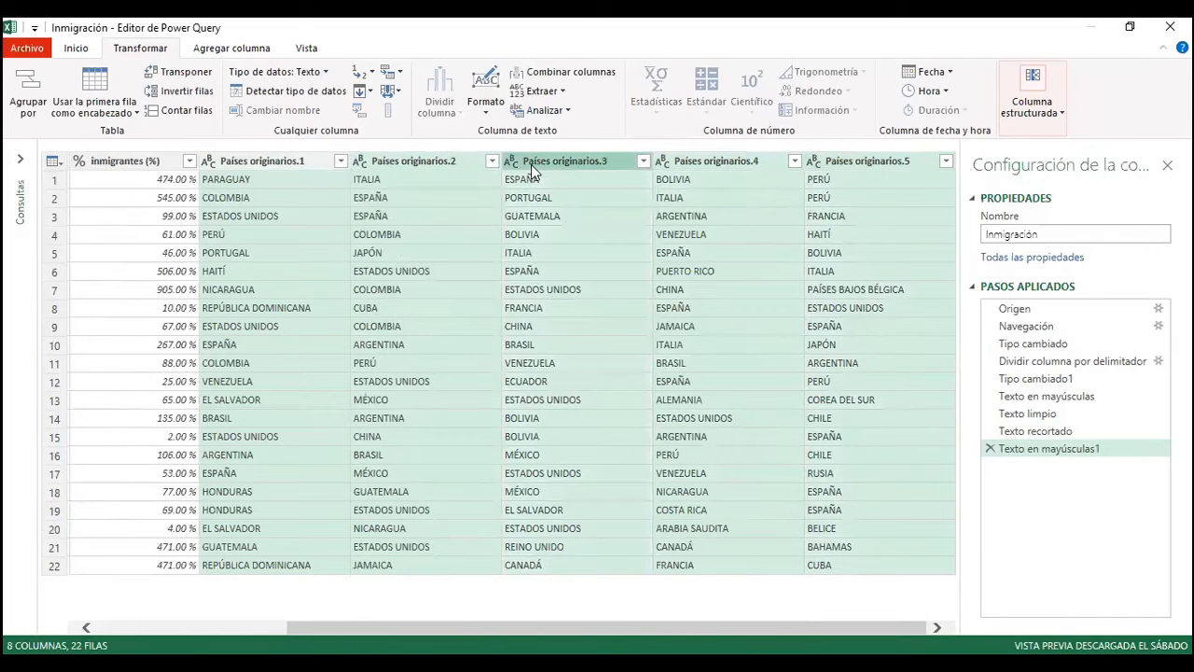
{"action": "left_click", "coordinate": [543, 90]}
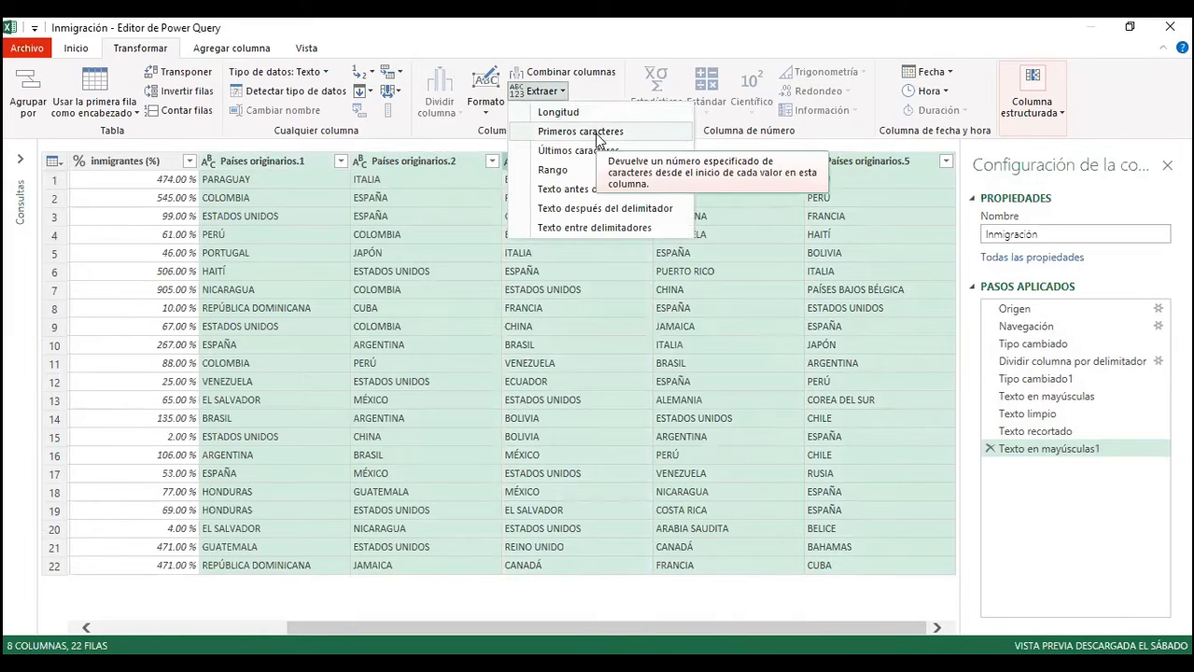
{"action": "left_click", "coordinate": [596, 134]}
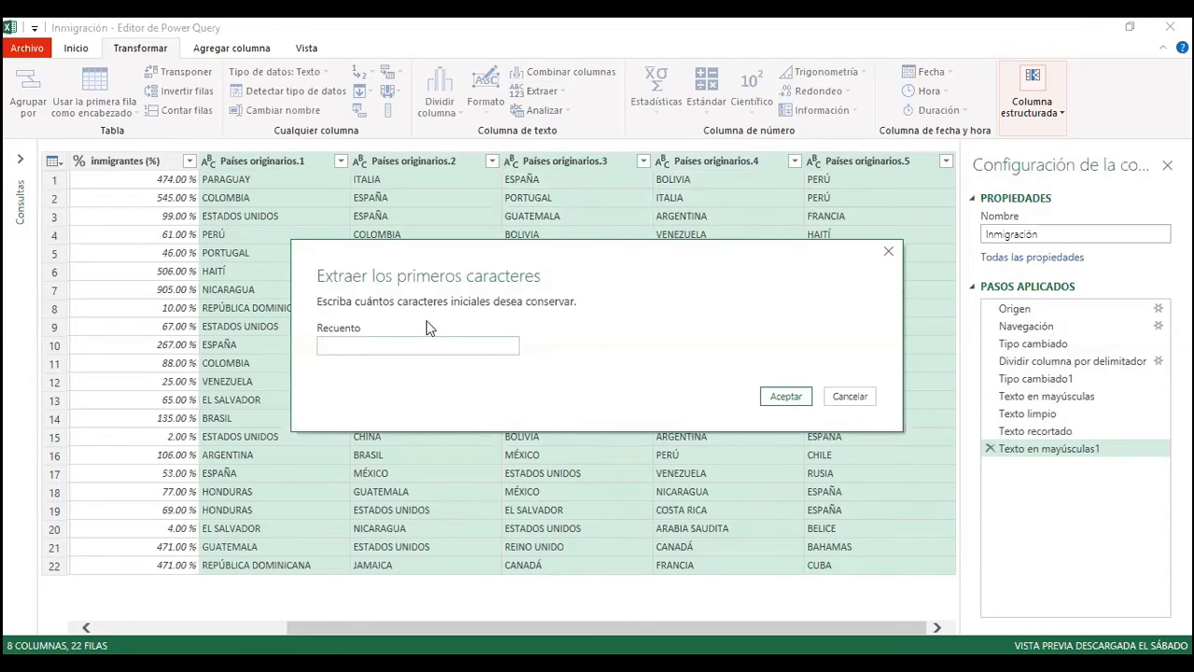
{"action": "type", "text": "3"}
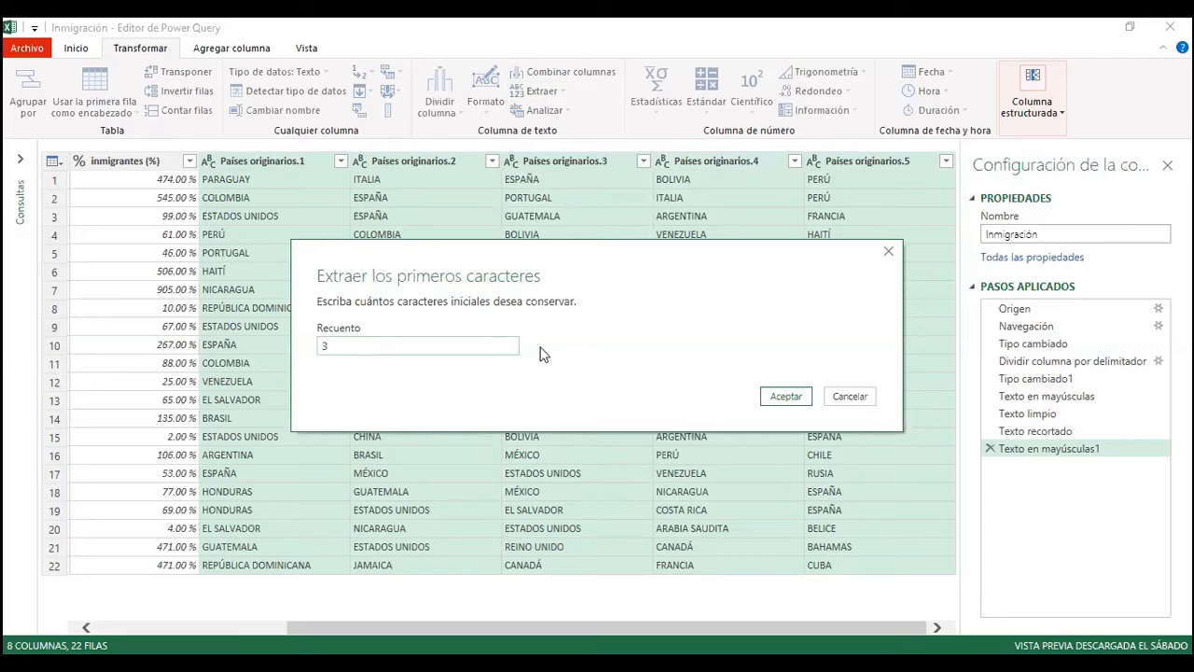
{"action": "left_click", "coordinate": [780, 399]}
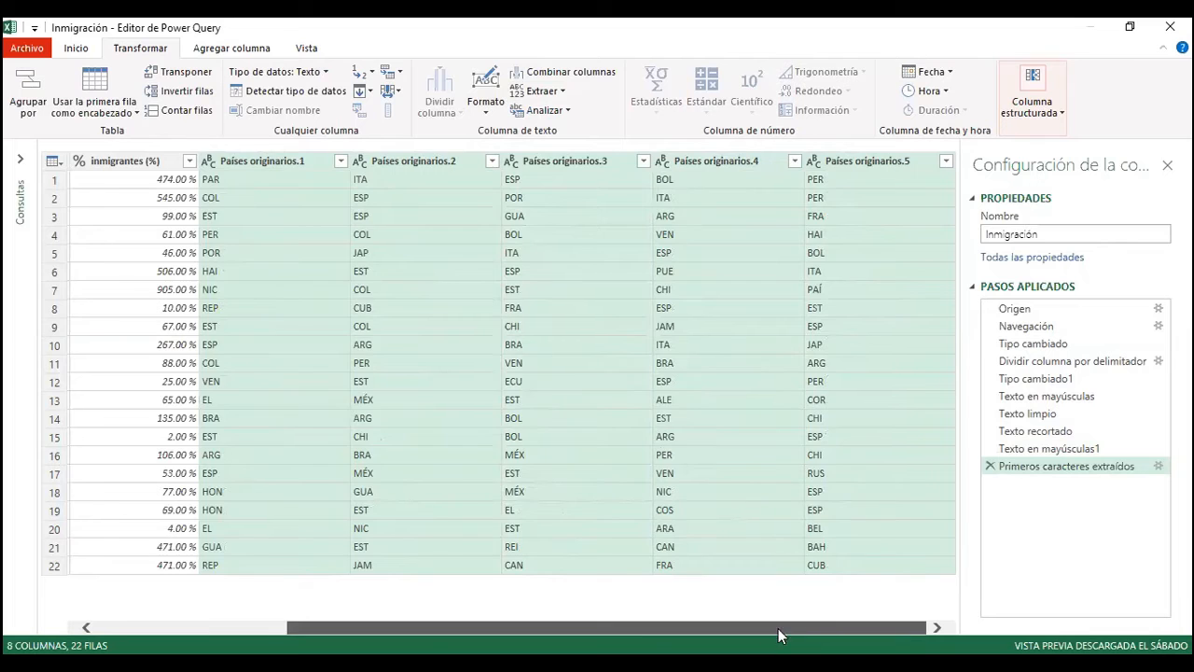
Examine the transformed table column by column, from País through Países originarios.5, and check its first rows
{"action": "left_click_drag", "start_coordinate": [809, 634], "coordinate": [447, 592]}
{"action": "left_click", "coordinate": [267, 401]}
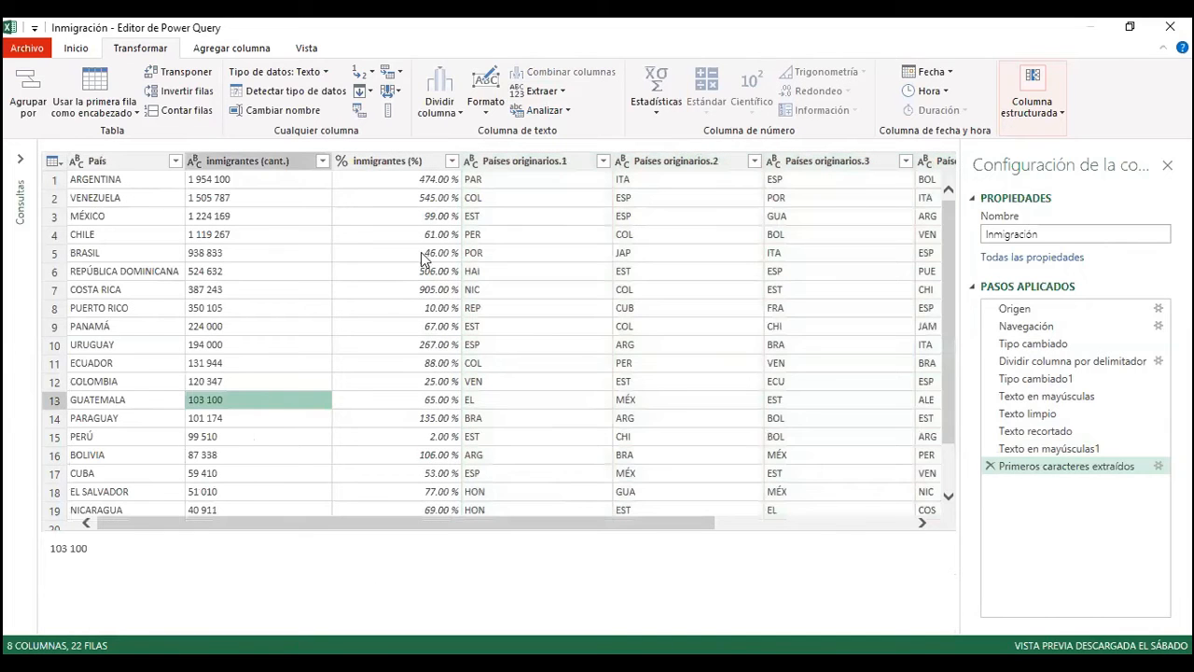
{"action": "scroll", "coordinate": [512, 367], "scroll_direction": "down", "scroll_amount": 3}
{"action": "scroll", "coordinate": [511, 368], "scroll_direction": "up", "scroll_amount": 3}
{"action": "left_click", "coordinate": [135, 165]}
{"action": "left_click", "coordinate": [260, 161]}
{"action": "left_click", "coordinate": [384, 160]}
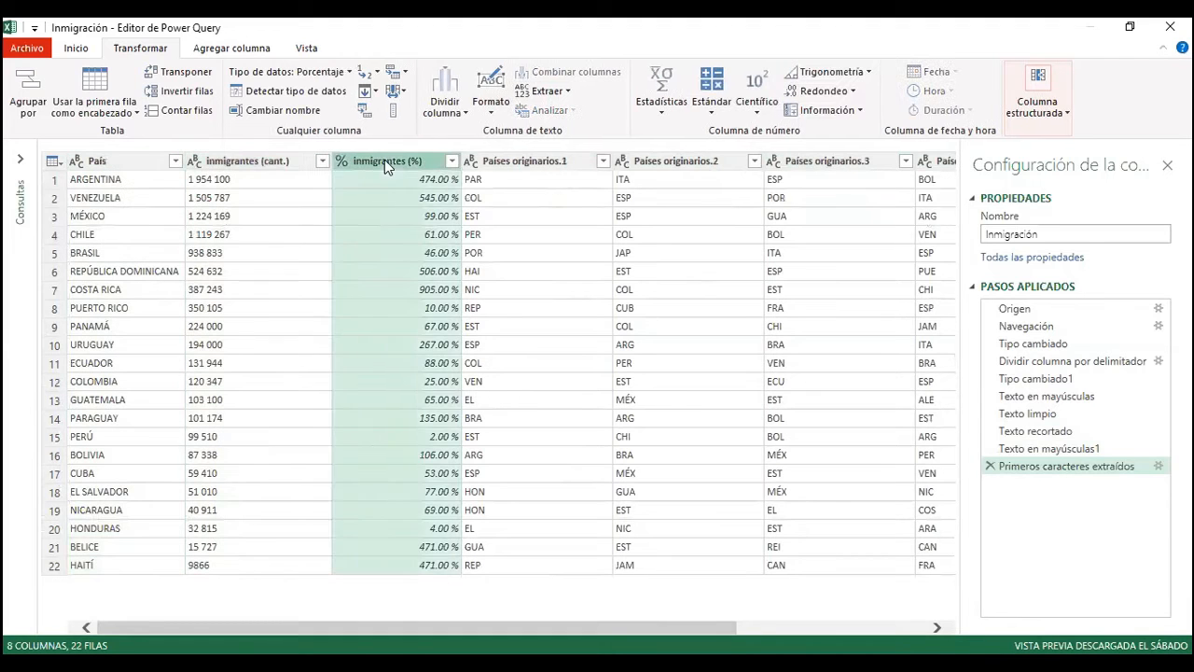
{"action": "left_click", "coordinate": [529, 158]}
{"action": "left_click", "coordinate": [662, 160]}
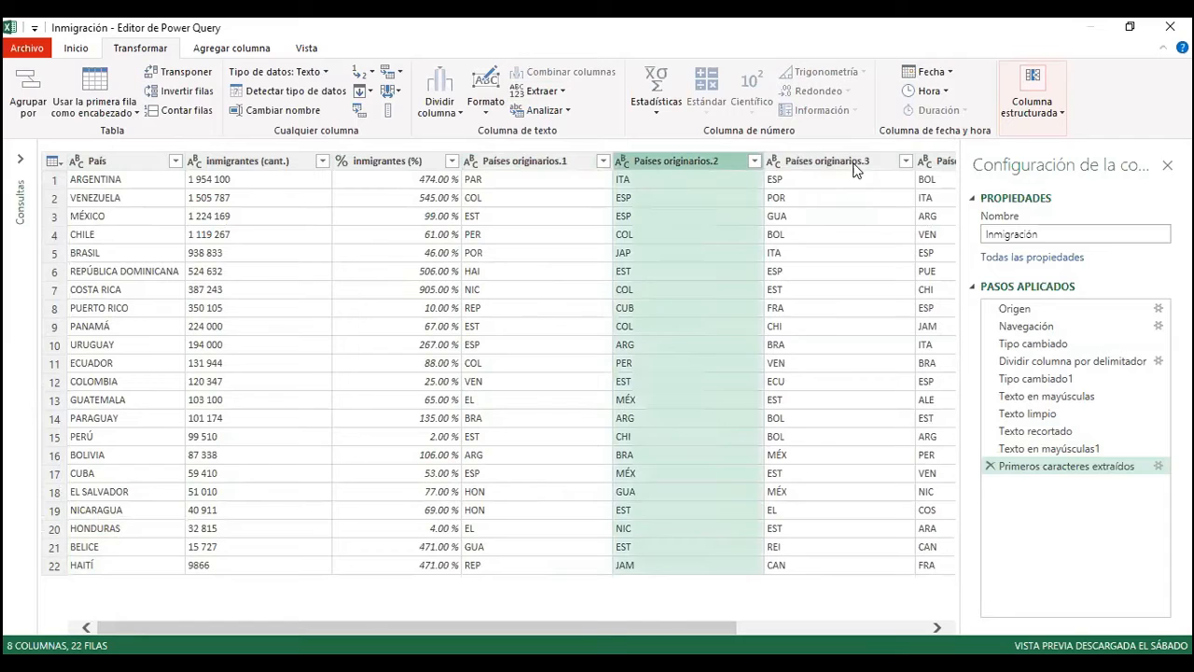
{"action": "left_click", "coordinate": [853, 164]}
{"action": "left_click_drag", "start_coordinate": [646, 626], "coordinate": [835, 626]}
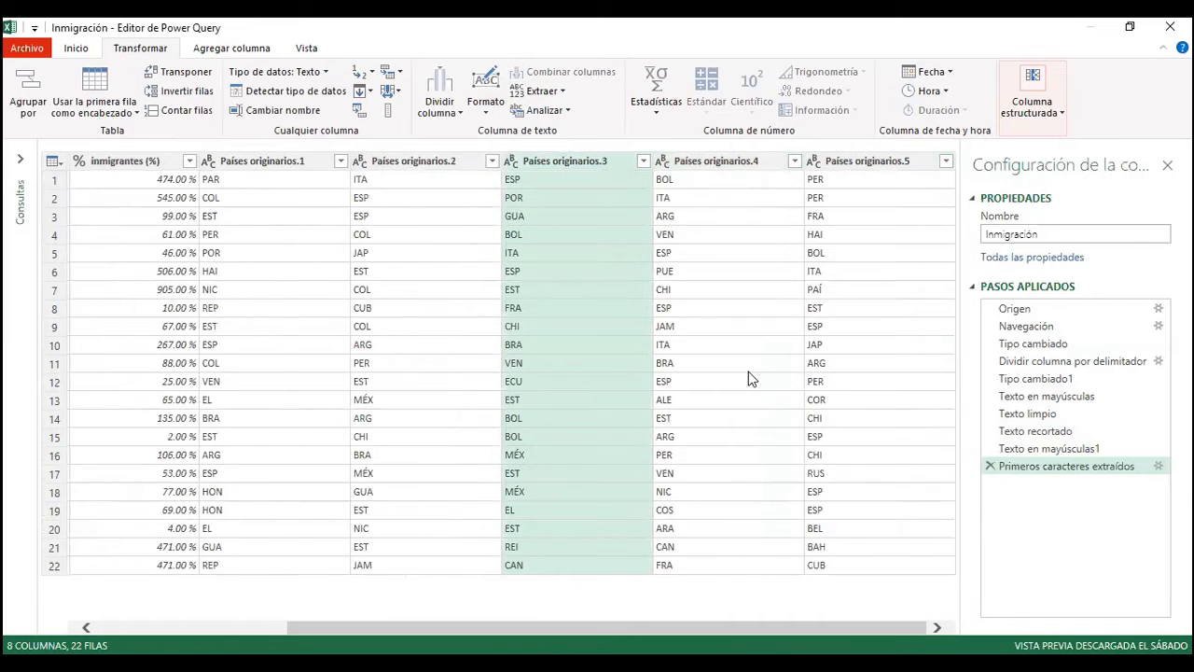
{"action": "left_click", "coordinate": [741, 164]}
{"action": "left_click", "coordinate": [856, 166]}
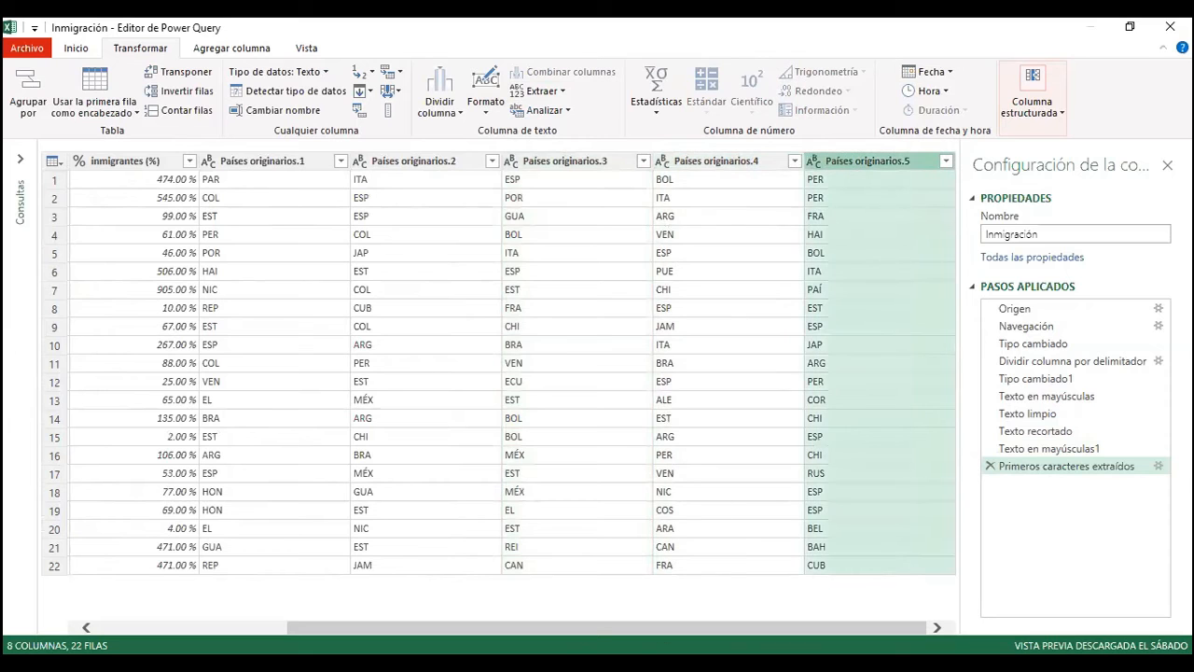
{"action": "left_click_drag", "start_coordinate": [595, 631], "coordinate": [165, 623]}
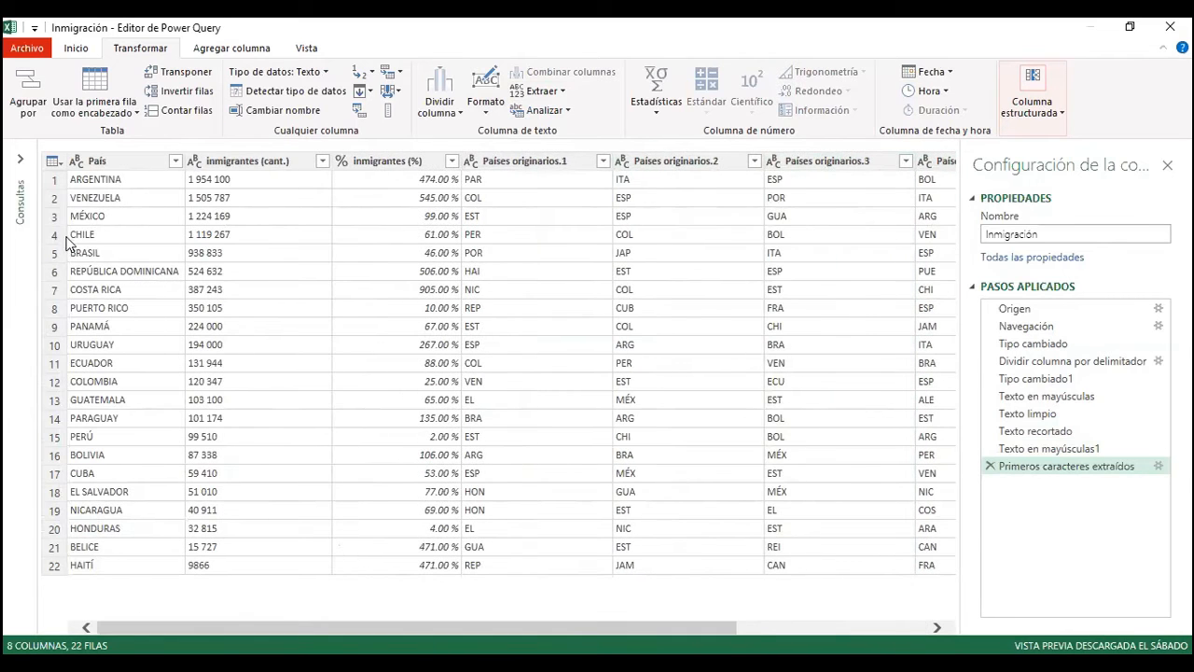
{"action": "left_click", "coordinate": [57, 186]}
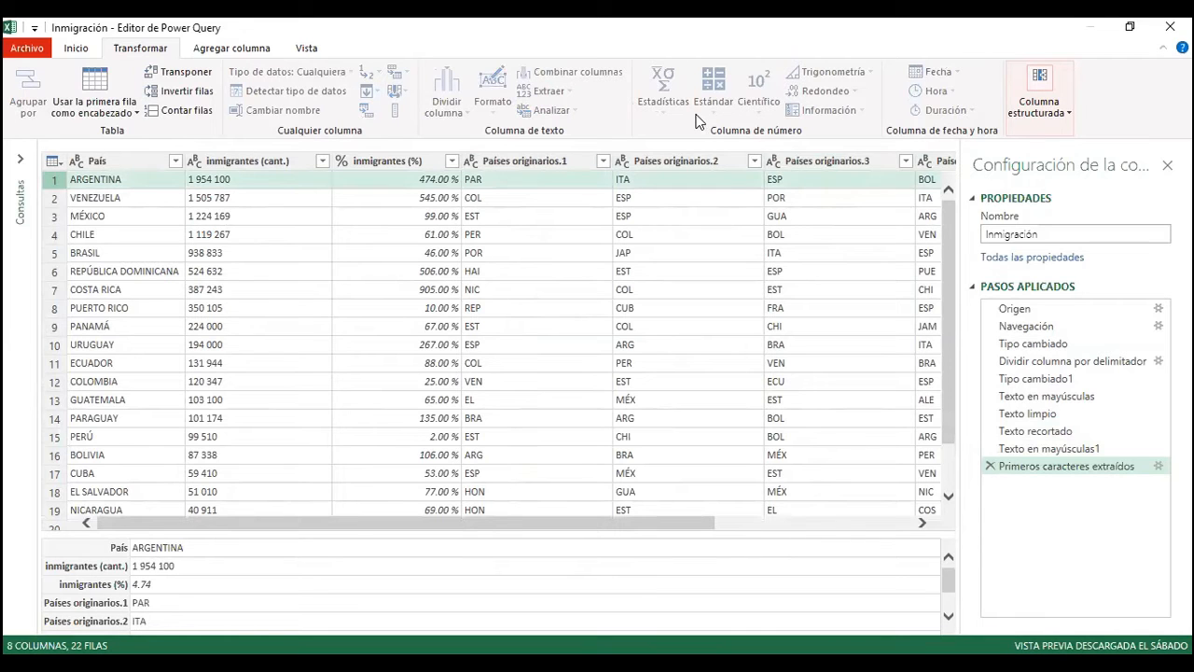
{"action": "left_click", "coordinate": [224, 235]}
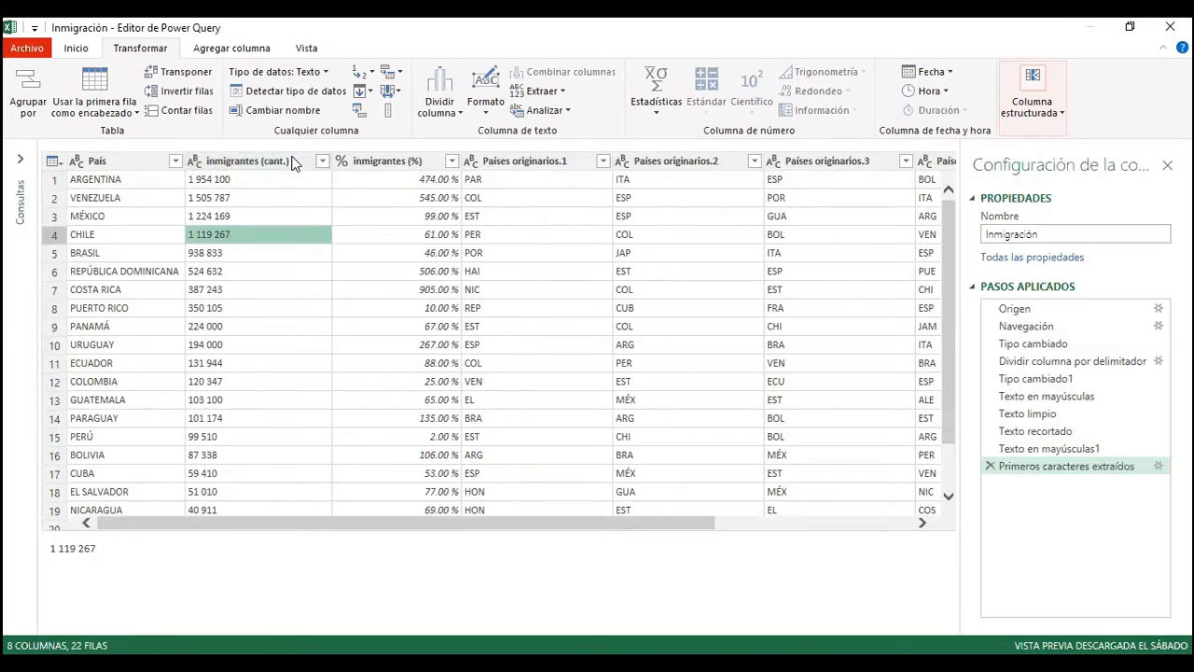
Rename the inmigrantes (cant.) column as "Cantidad de inmigrantes" and check the table's columns
{"action": "double_click", "coordinate": [250, 166]}
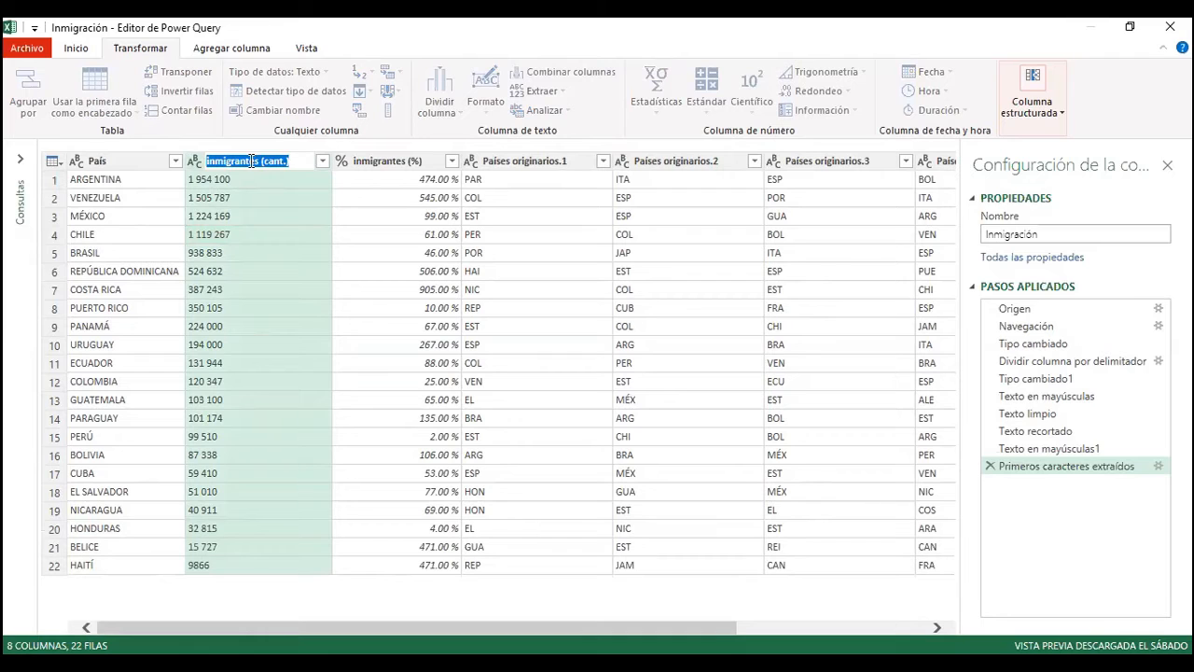
{"action": "type", "text": "cantid"}
{"action": "key", "text": "BackSpace"}
{"action": "key", "text": "BackSpace"}
{"action": "key", "text": "BackSpace"}
{"action": "key", "text": "BackSpace"}
{"action": "key", "text": "BackSpace"}
{"action": "key", "text": "BackSpace"}
{"action": "type", "text": "Cantidad de inmigrantes"}
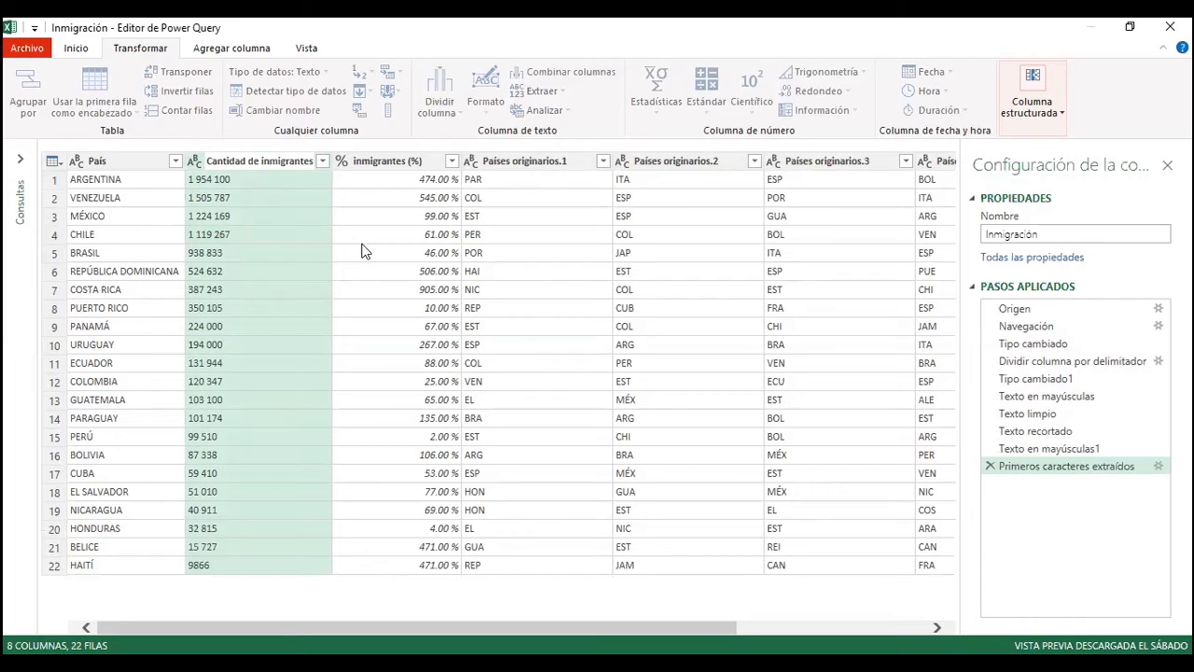
{"action": "key", "text": "Return"}
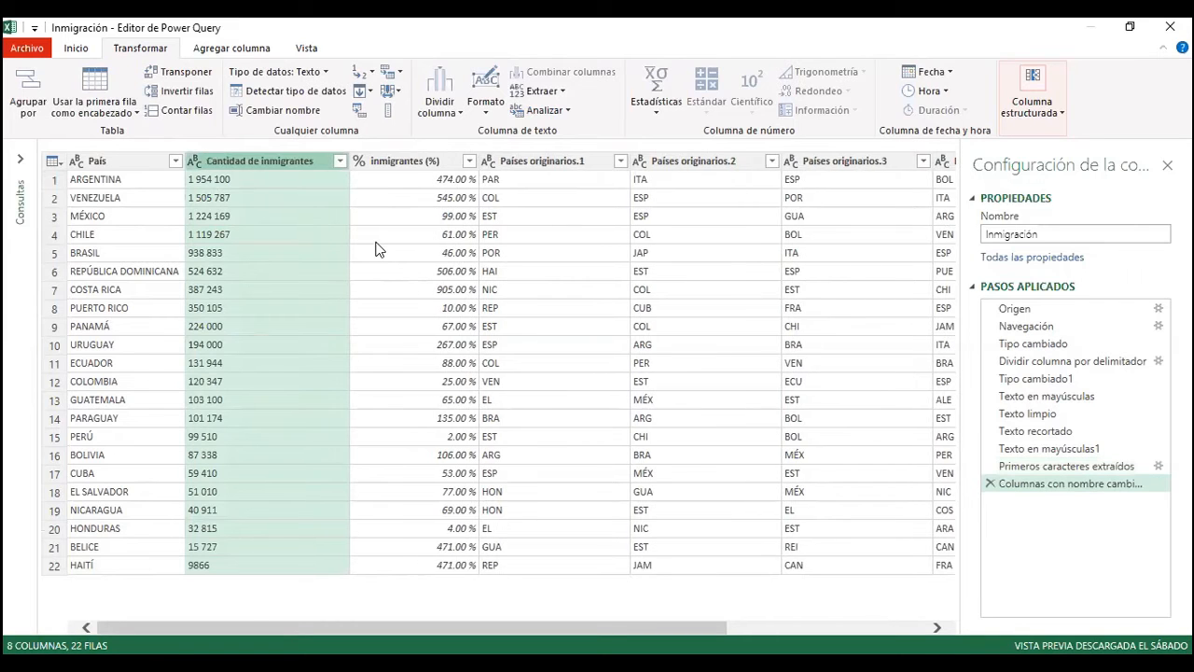
{"action": "left_click", "coordinate": [316, 237]}
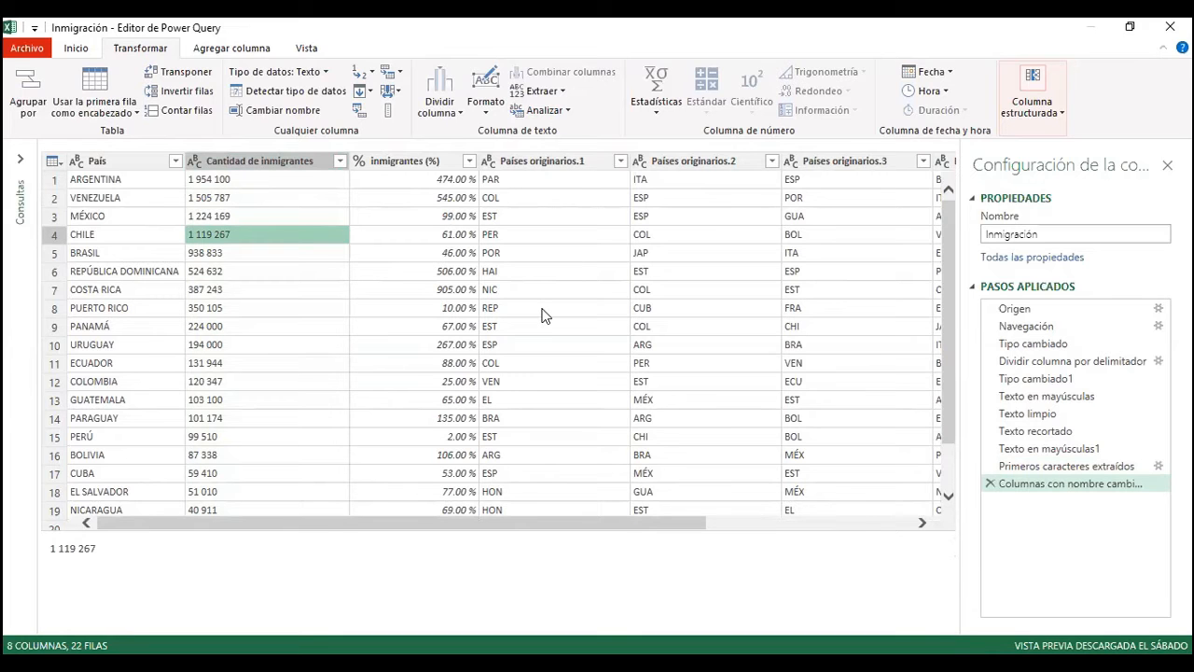
{"action": "left_click_drag", "start_coordinate": [560, 523], "coordinate": [838, 523]}
{"action": "left_click_drag", "start_coordinate": [513, 528], "coordinate": [312, 525]}
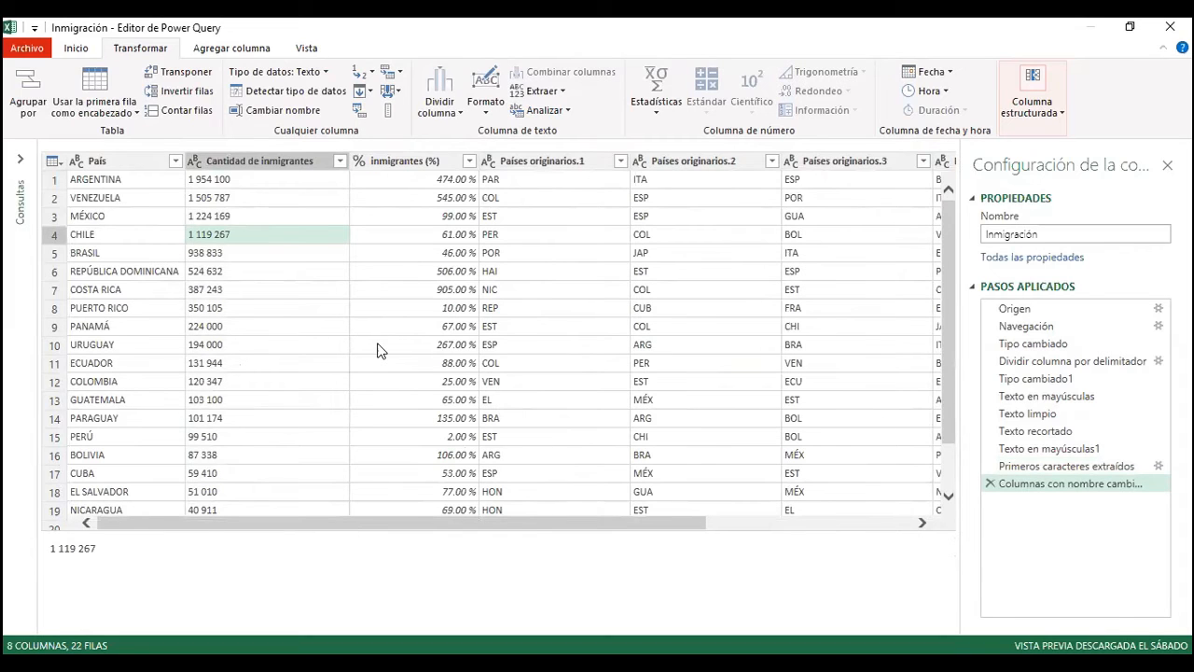
{"action": "left_click", "coordinate": [197, 168]}
Close the query editor and load the Inmigración query into the workbook as "Crear solo conexión"
{"action": "left_click", "coordinate": [63, 49]}
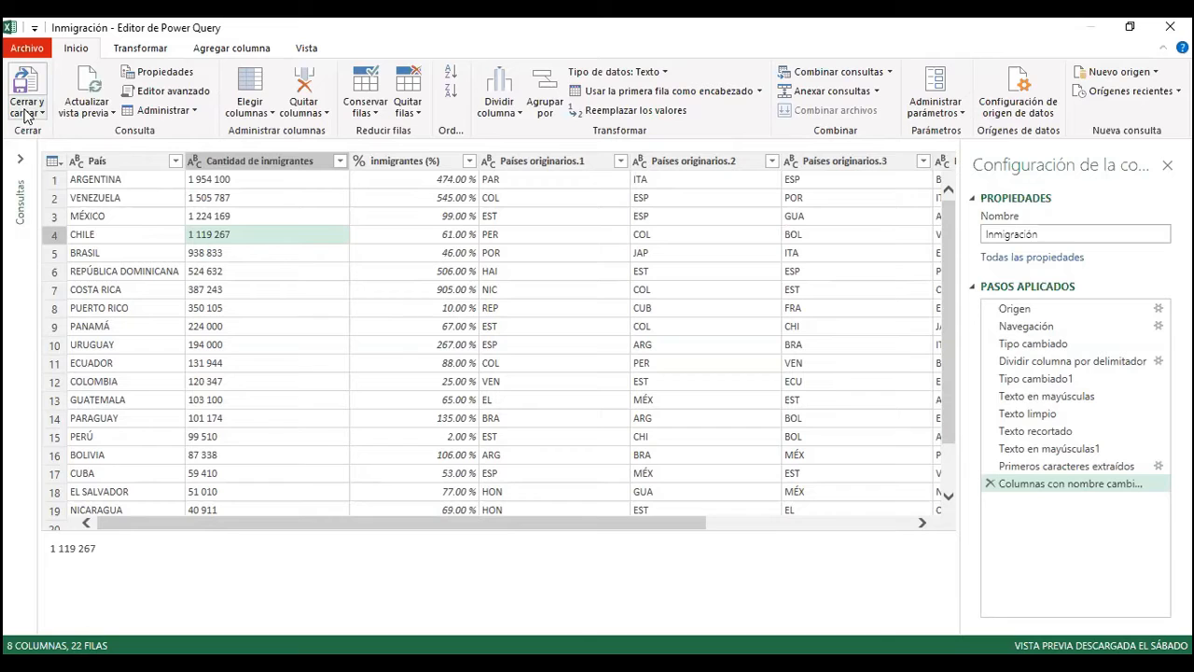
{"action": "left_click", "coordinate": [26, 113]}
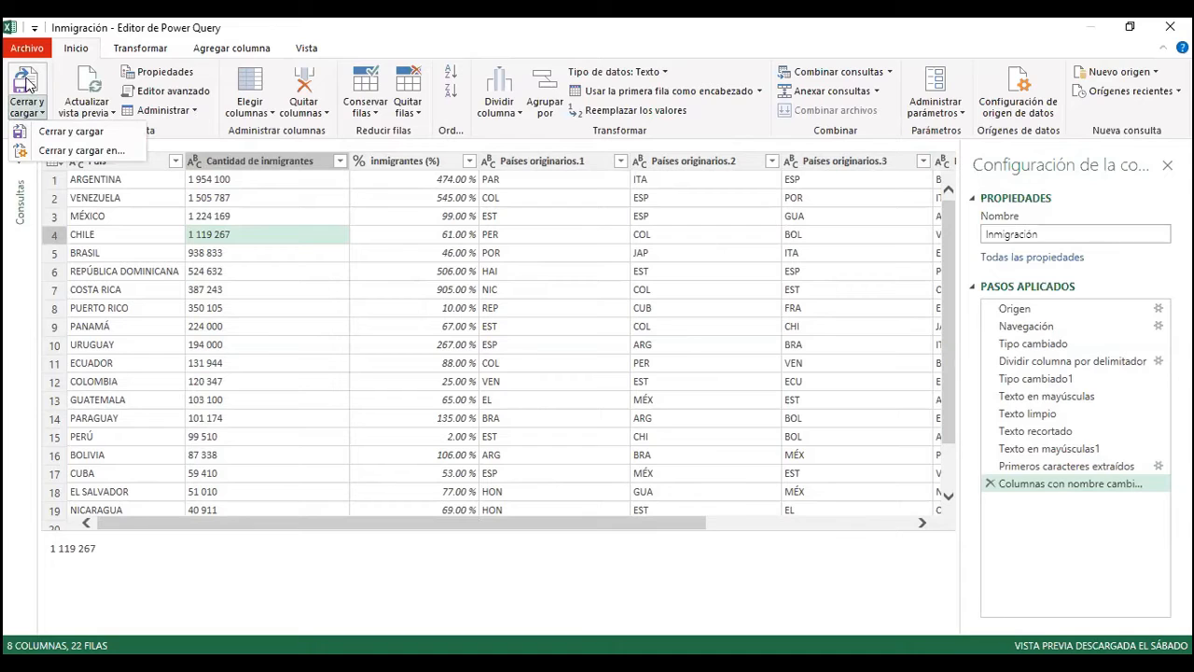
{"action": "left_click", "coordinate": [61, 151]}
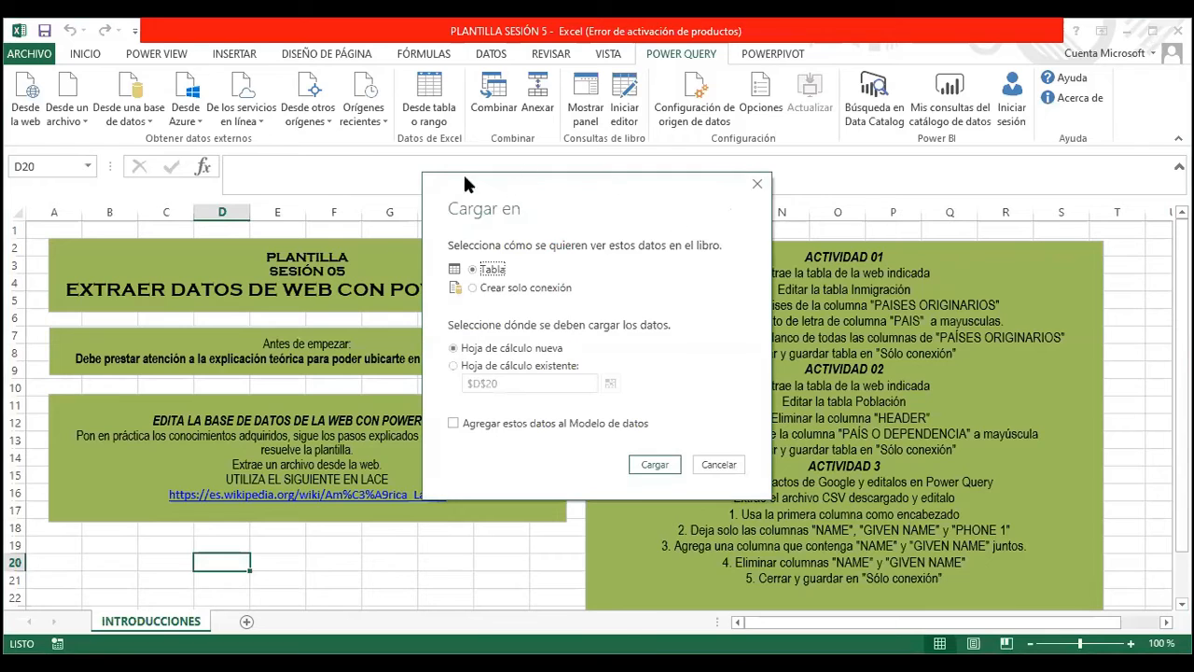
{"action": "left_click_drag", "start_coordinate": [625, 201], "coordinate": [532, 189]}
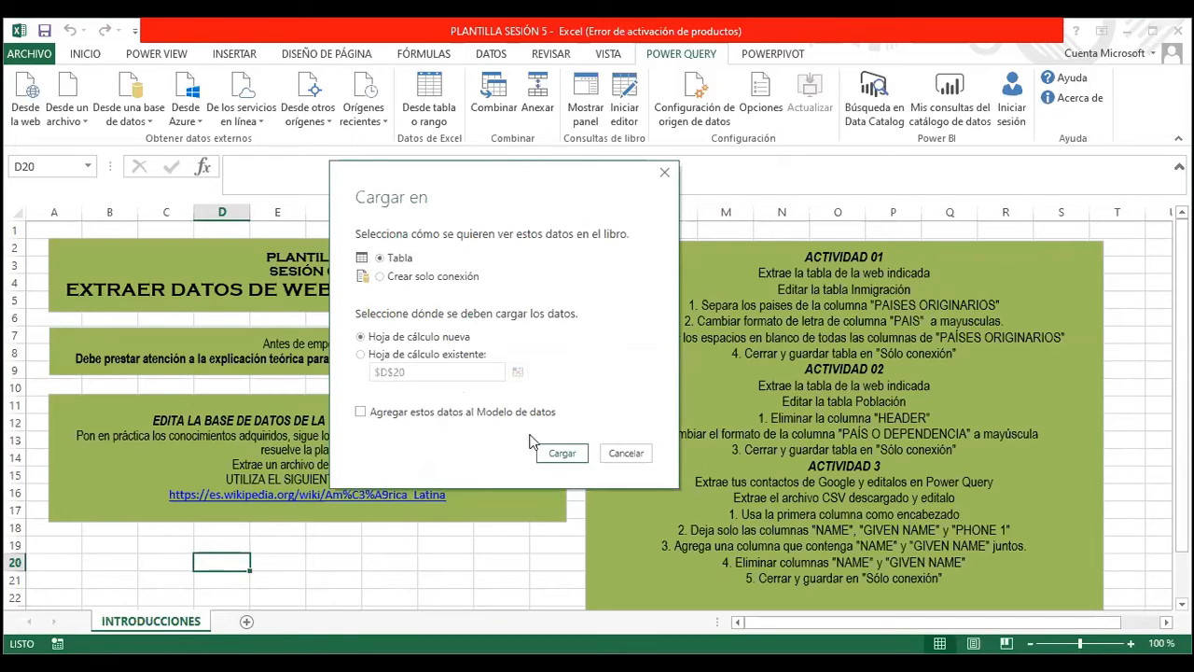
{"action": "left_click_drag", "start_coordinate": [486, 186], "coordinate": [558, 173]}
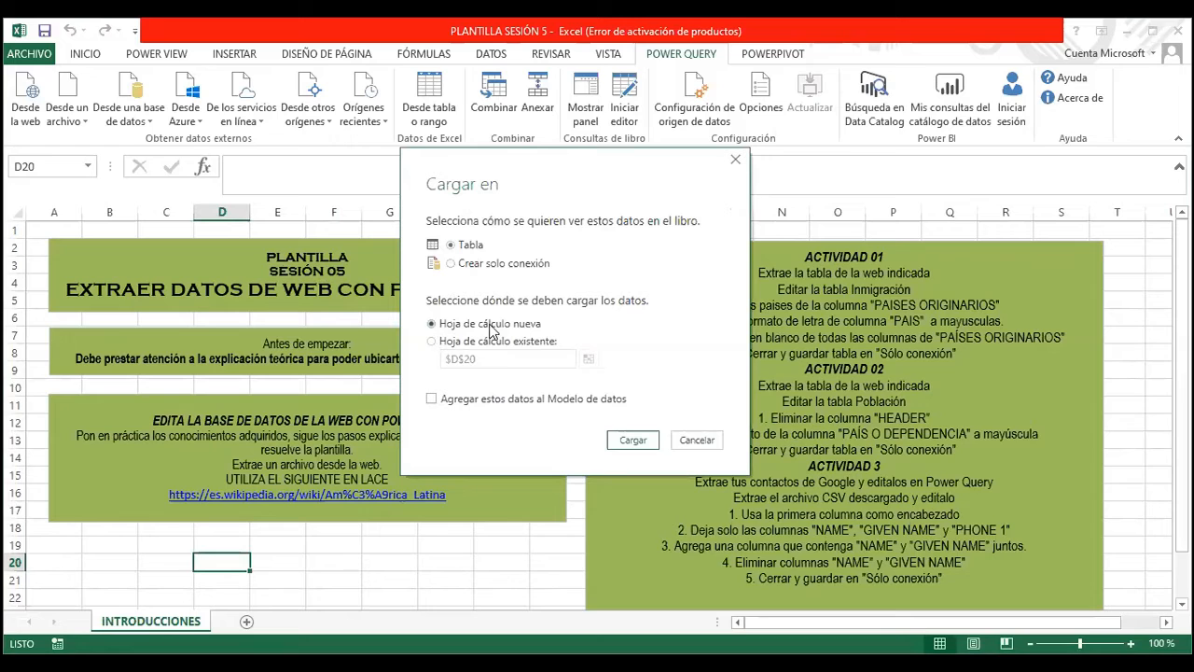
{"action": "left_click", "coordinate": [432, 343]}
{"action": "left_click", "coordinate": [439, 327]}
{"action": "left_click", "coordinate": [451, 264]}
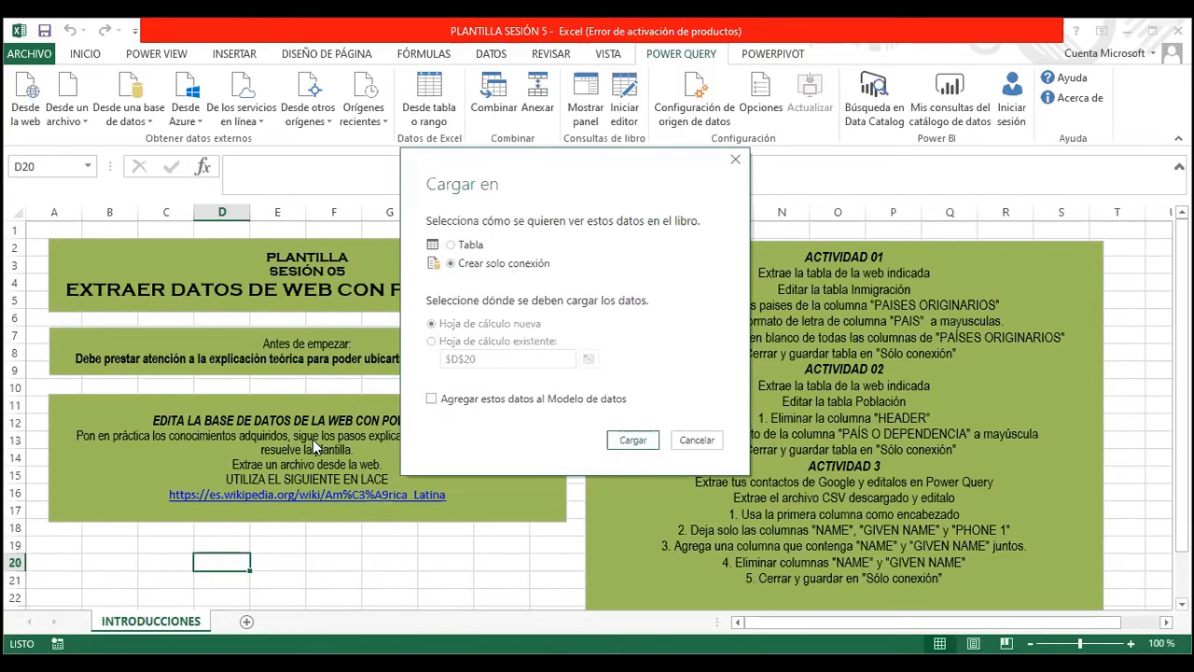
{"action": "left_click", "coordinate": [633, 442]}
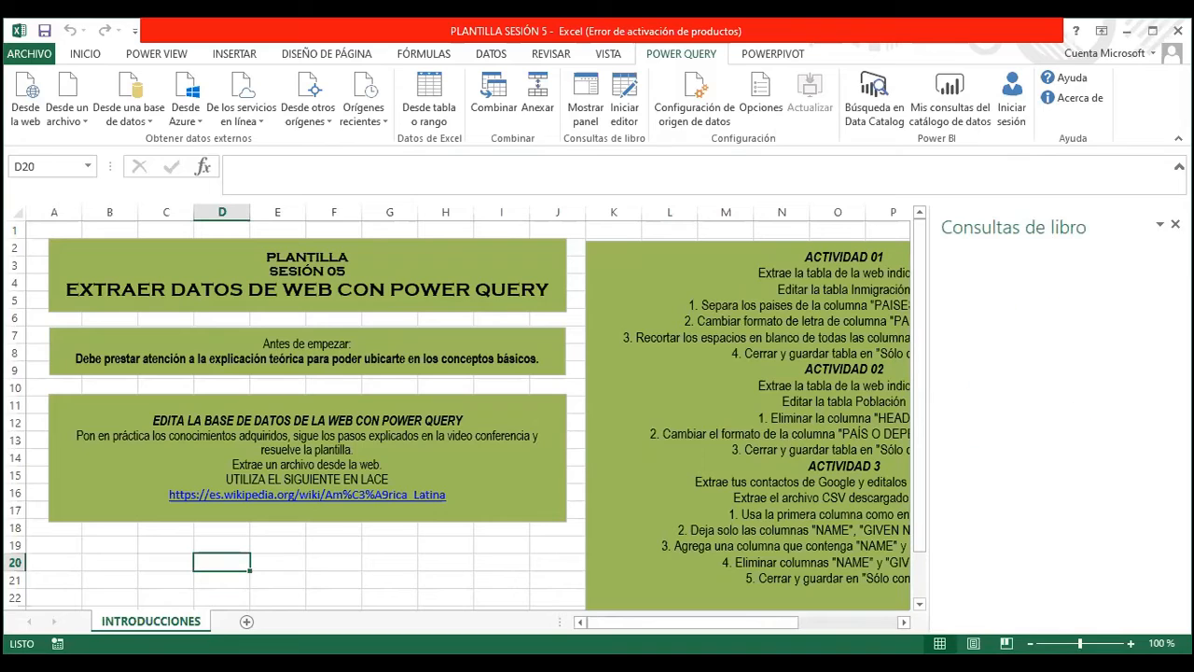
{"action": "left_click", "coordinate": [303, 557]}
{"action": "left_click", "coordinate": [163, 561]}
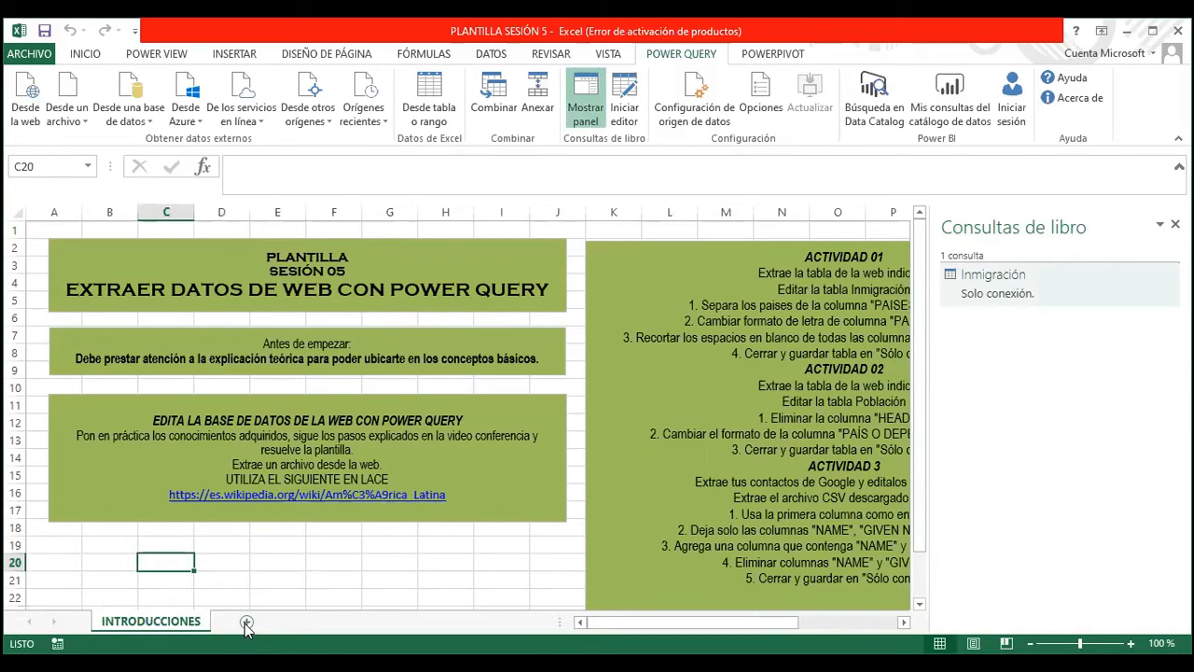
Preview the Inmigración query from the workbook queries list and look through its rows
{"action": "left_click_drag", "start_coordinate": [653, 625], "coordinate": [587, 623]}
{"action": "mouse_move", "coordinate": [1022, 299]}
{"action": "scroll", "coordinate": [620, 203], "scroll_direction": "down", "scroll_amount": 5}
{"action": "scroll", "coordinate": [620, 203], "scroll_direction": "up", "scroll_amount": 5}
{"action": "scroll", "coordinate": [620, 203], "scroll_direction": "down", "scroll_amount": 1}
{"action": "scroll", "coordinate": [620, 203], "scroll_direction": "up", "scroll_amount": 1}
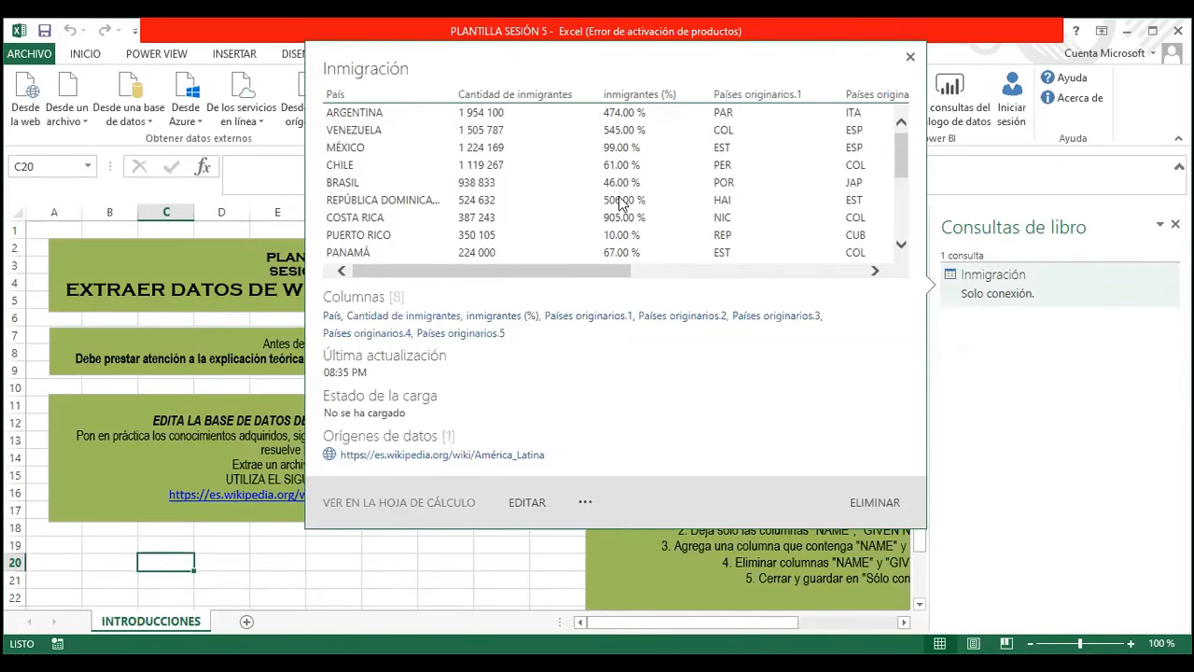
{"action": "scroll", "coordinate": [658, 204], "scroll_direction": "down", "scroll_amount": 5}
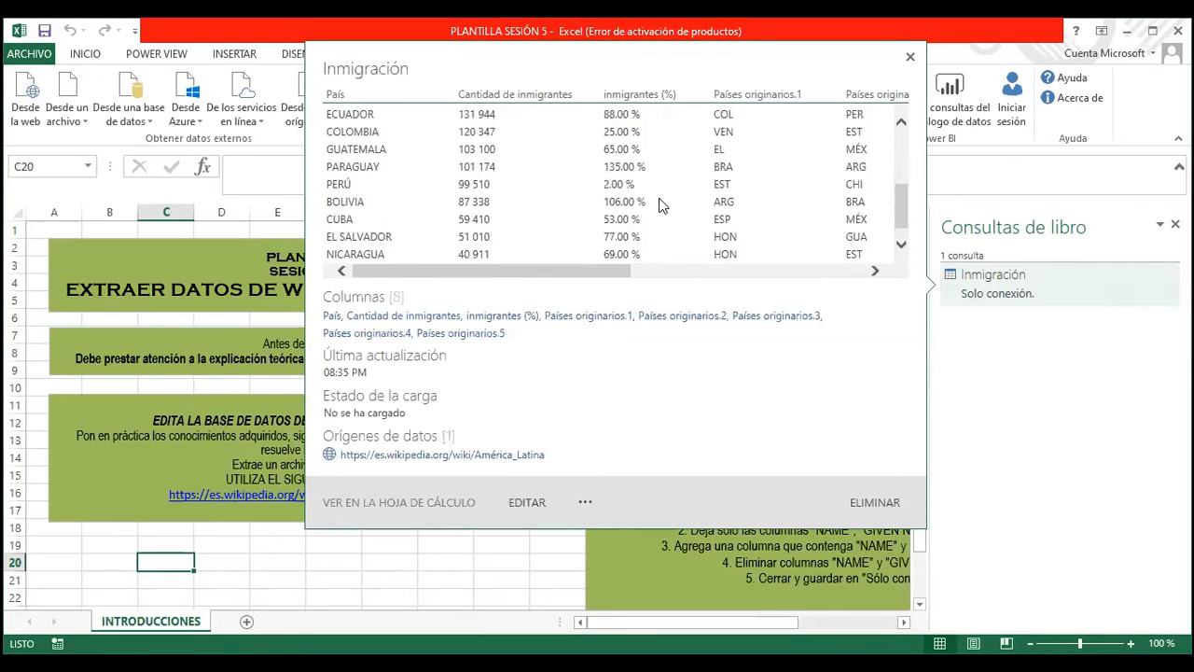
{"action": "scroll", "coordinate": [658, 203], "scroll_direction": "up", "scroll_amount": 2}
{"action": "scroll", "coordinate": [658, 203], "scroll_direction": "up", "scroll_amount": 3}
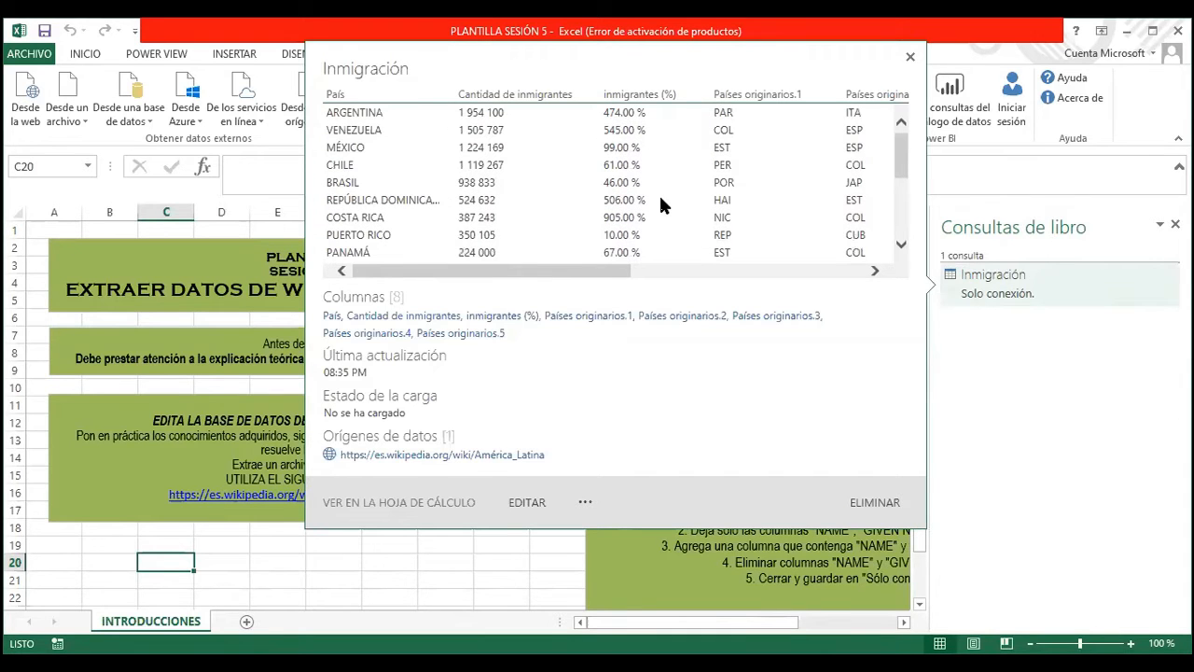
{"action": "scroll", "coordinate": [661, 203], "scroll_direction": "down", "scroll_amount": 4}
{"action": "scroll", "coordinate": [660, 203], "scroll_direction": "up", "scroll_amount": 4}
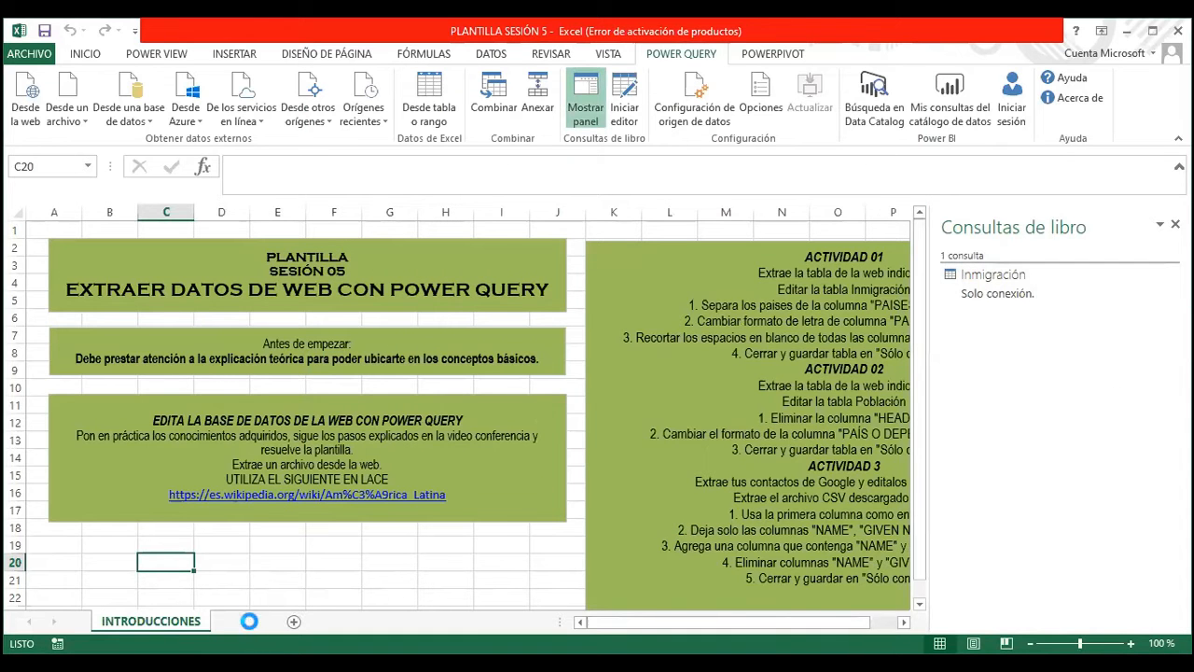
Add a new blank worksheet after the INTRODUCCIONES sheet
{"action": "left_click", "coordinate": [294, 620]}
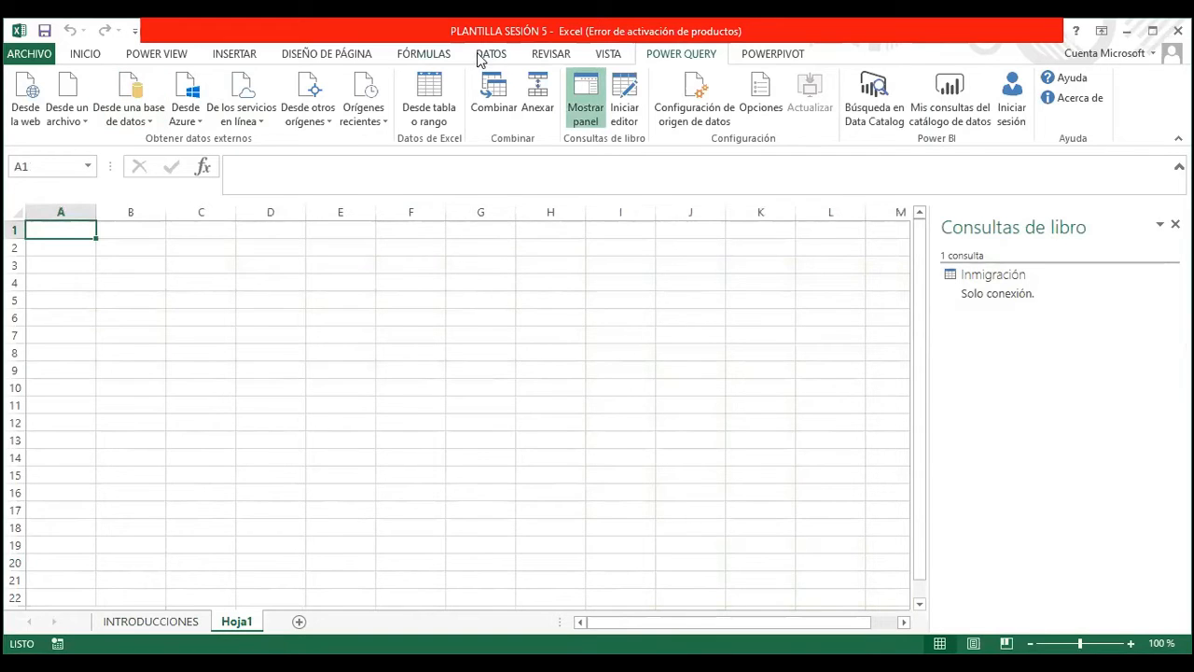
Insert a pivot table at cell A1 of the Hoja1 sheet, using the external connection "Consulta - Inmigración" as its source
{"action": "left_click", "coordinate": [245, 54]}
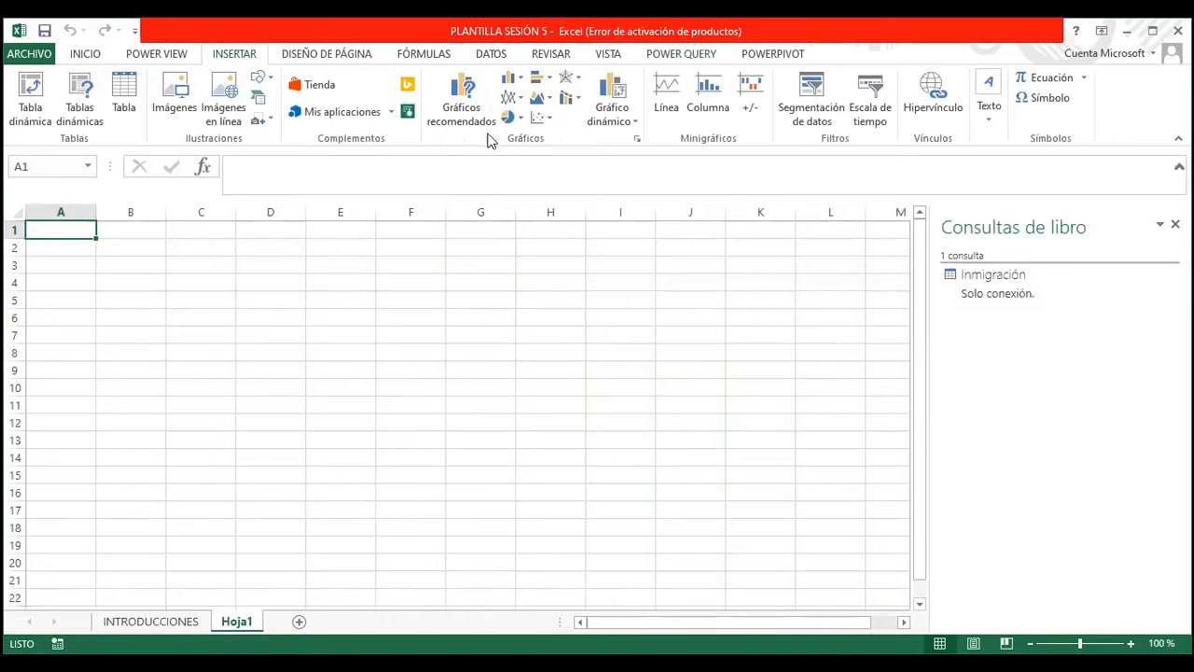
{"action": "left_click", "coordinate": [35, 119]}
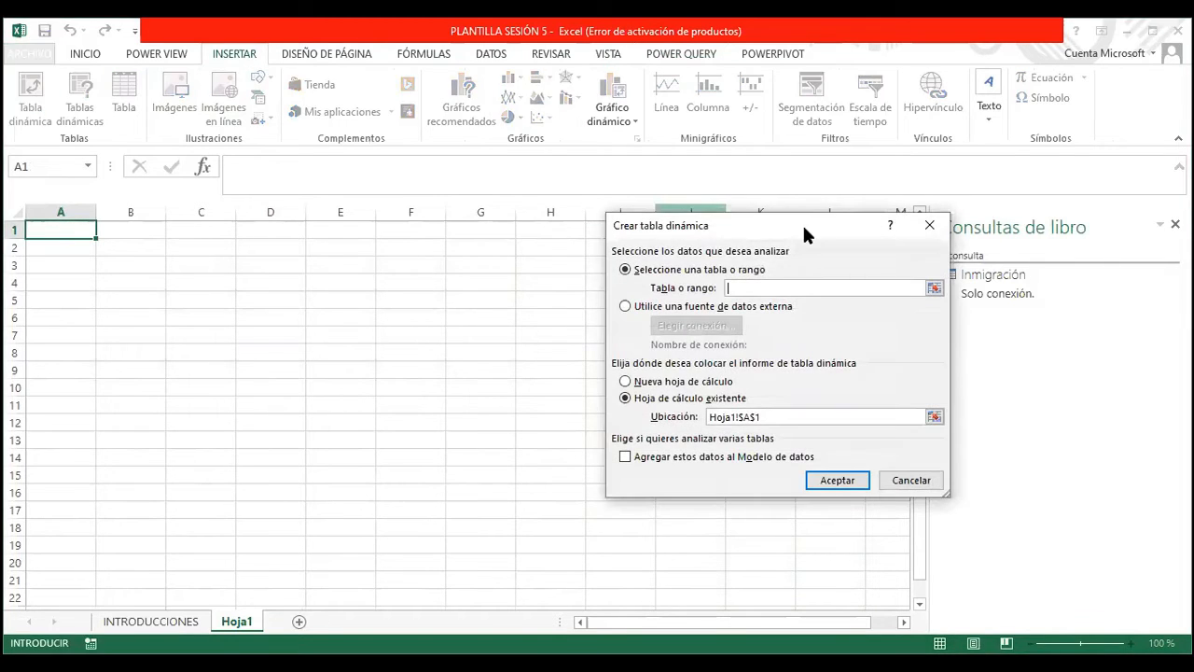
{"action": "left_click_drag", "start_coordinate": [795, 222], "coordinate": [473, 147]}
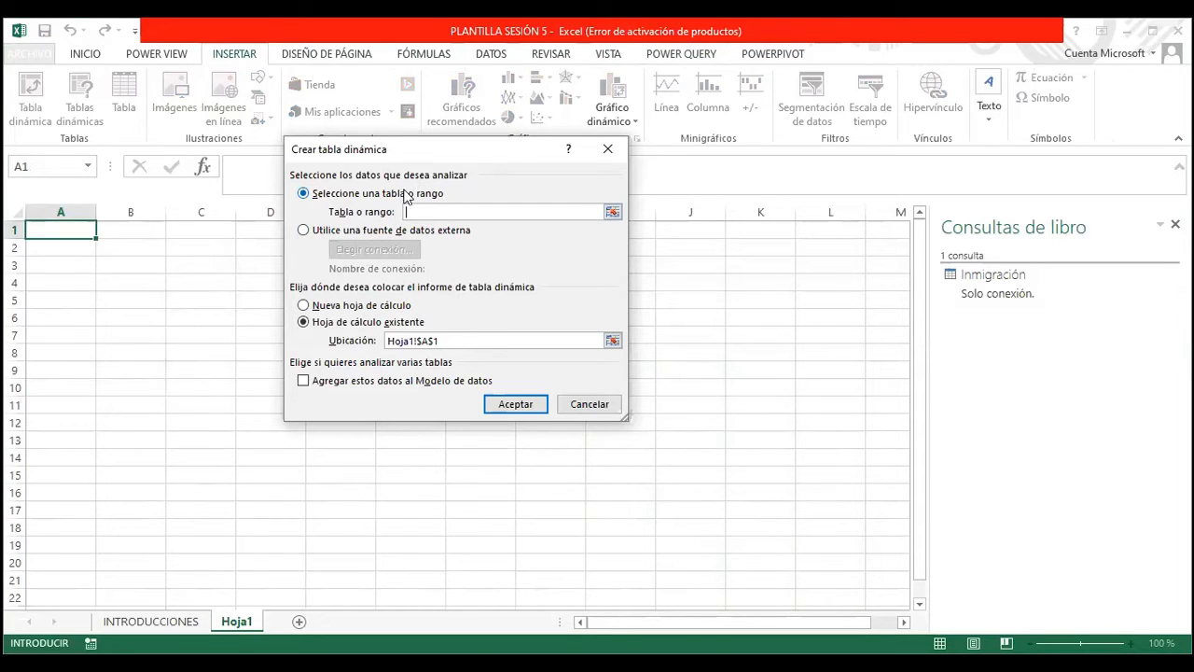
{"action": "left_click", "coordinate": [304, 231]}
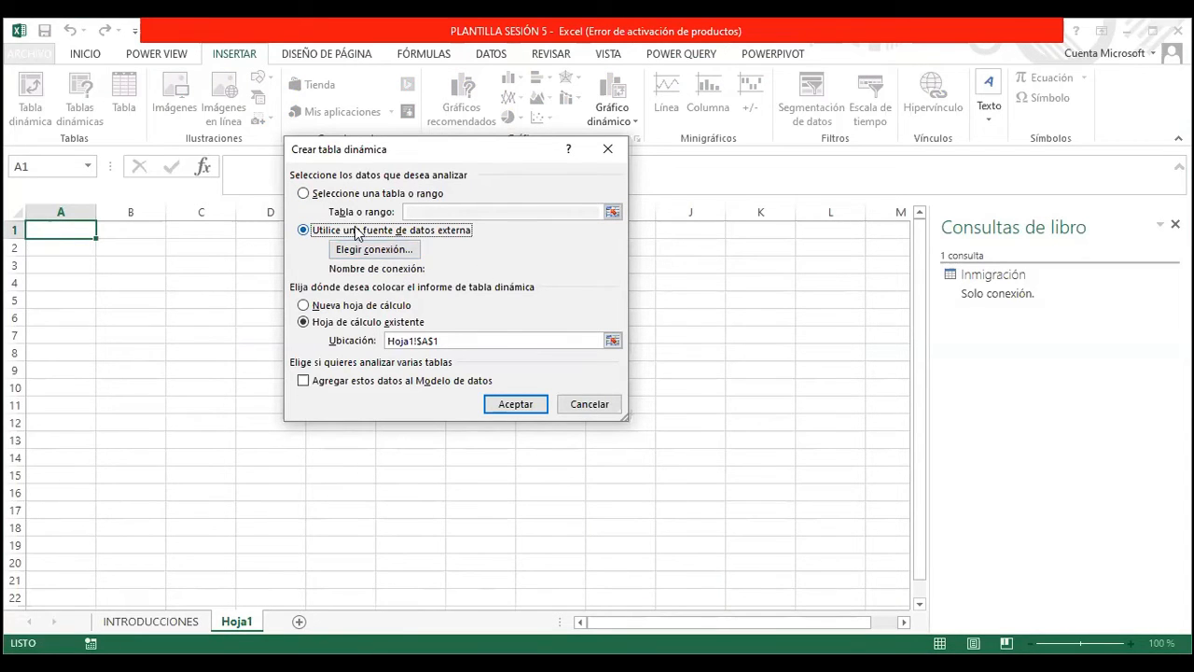
{"action": "left_click", "coordinate": [374, 251]}
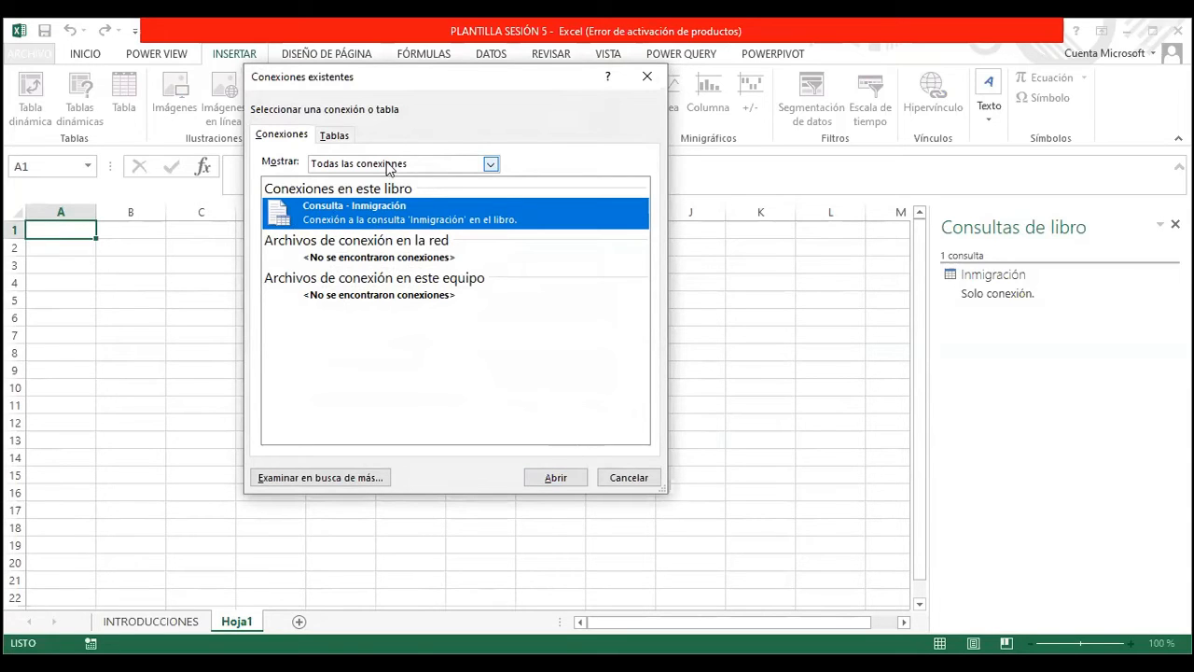
{"action": "left_click", "coordinate": [346, 136]}
{"action": "left_click", "coordinate": [271, 136]}
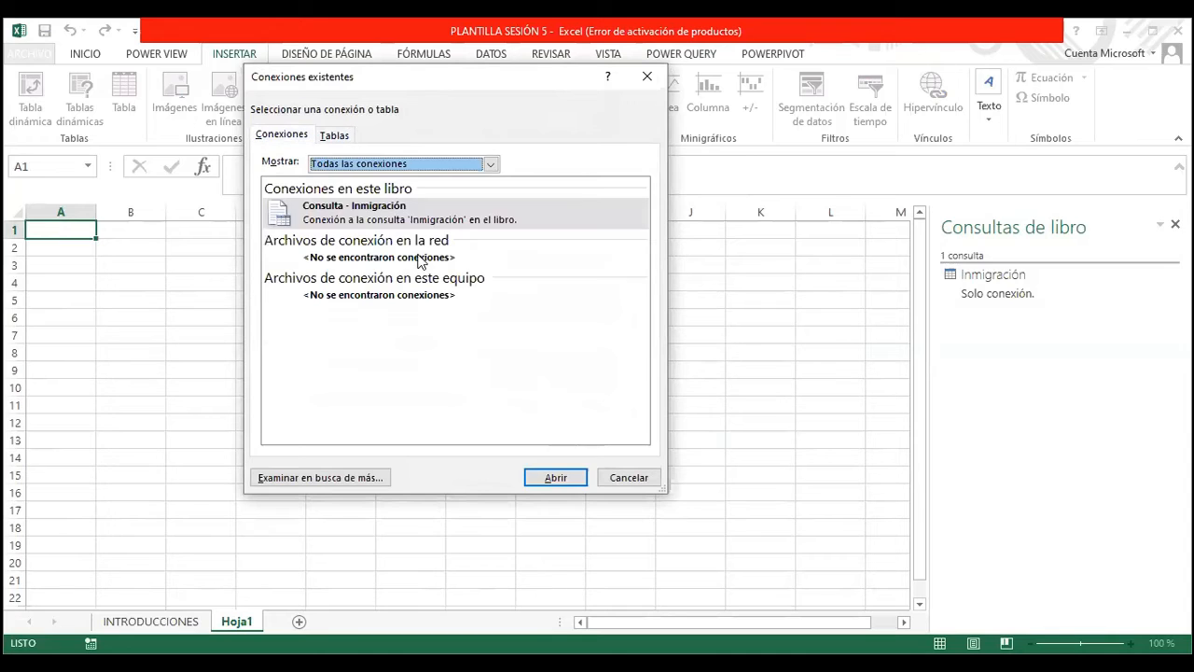
{"action": "left_click", "coordinate": [334, 213]}
{"action": "left_click", "coordinate": [561, 474]}
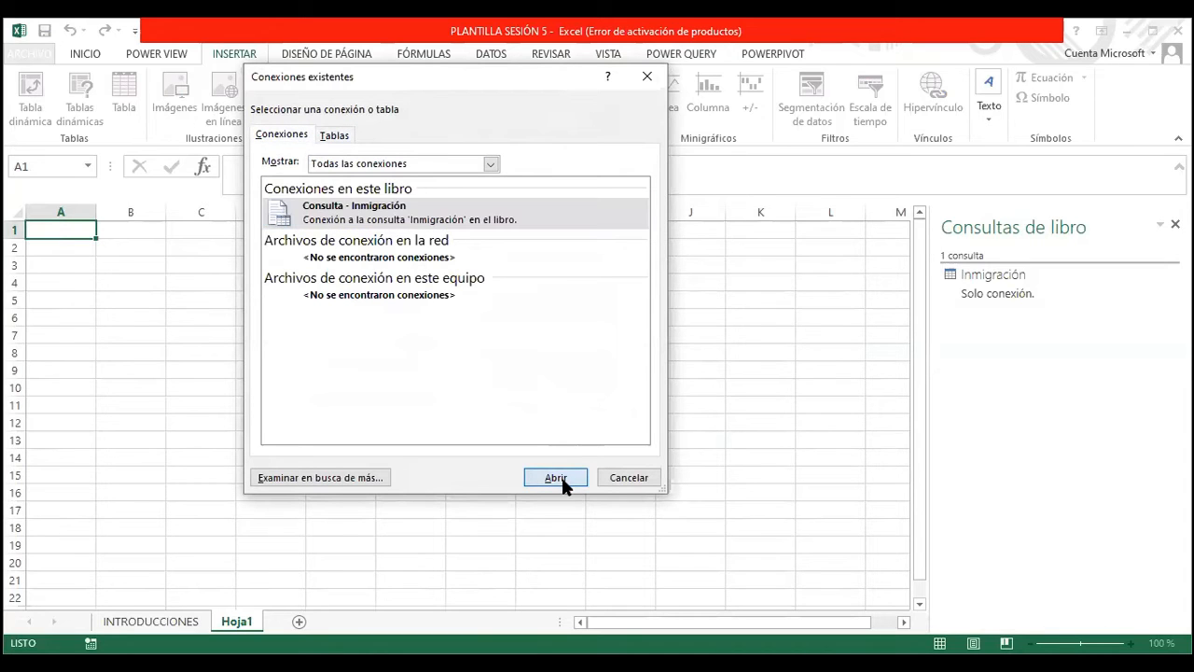
{"action": "left_click", "coordinate": [516, 402]}
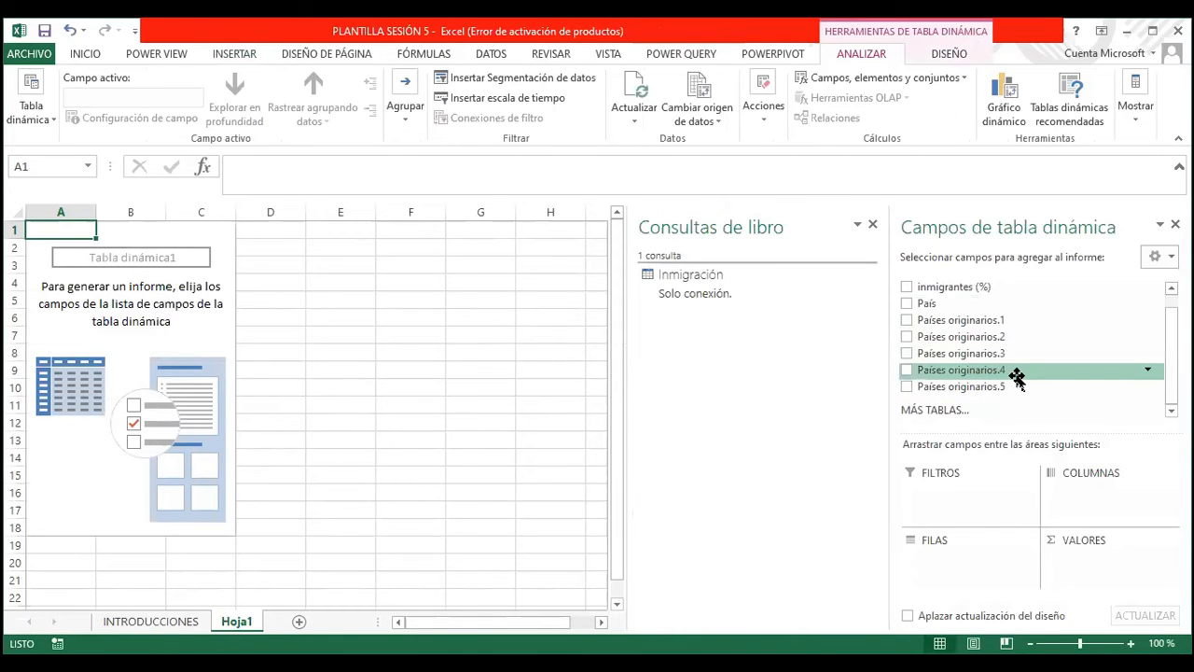
Add the País field to the pivot table's rows and inmigrantes (%) to its values
{"action": "scroll", "coordinate": [979, 388], "scroll_direction": "down", "scroll_amount": 1}
{"action": "scroll", "coordinate": [980, 388], "scroll_direction": "up", "scroll_amount": 1}
{"action": "scroll", "coordinate": [980, 388], "scroll_direction": "down", "scroll_amount": 1}
{"action": "scroll", "coordinate": [980, 388], "scroll_direction": "up", "scroll_amount": 1}
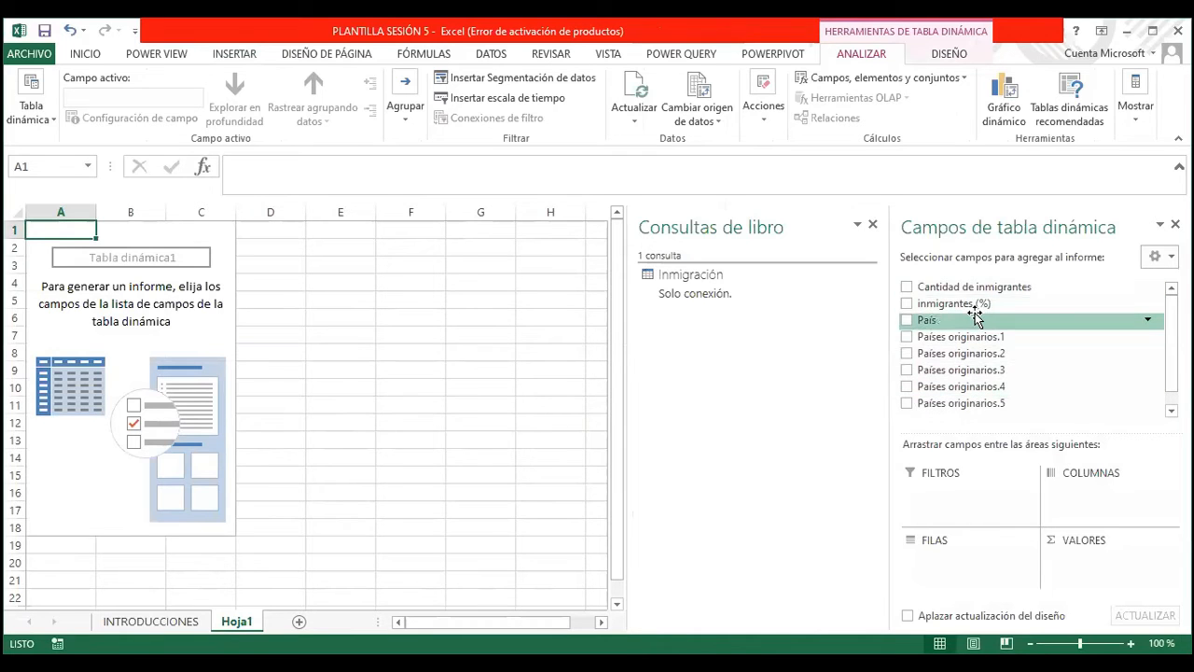
{"action": "left_click_drag", "start_coordinate": [975, 345], "coordinate": [976, 564]}
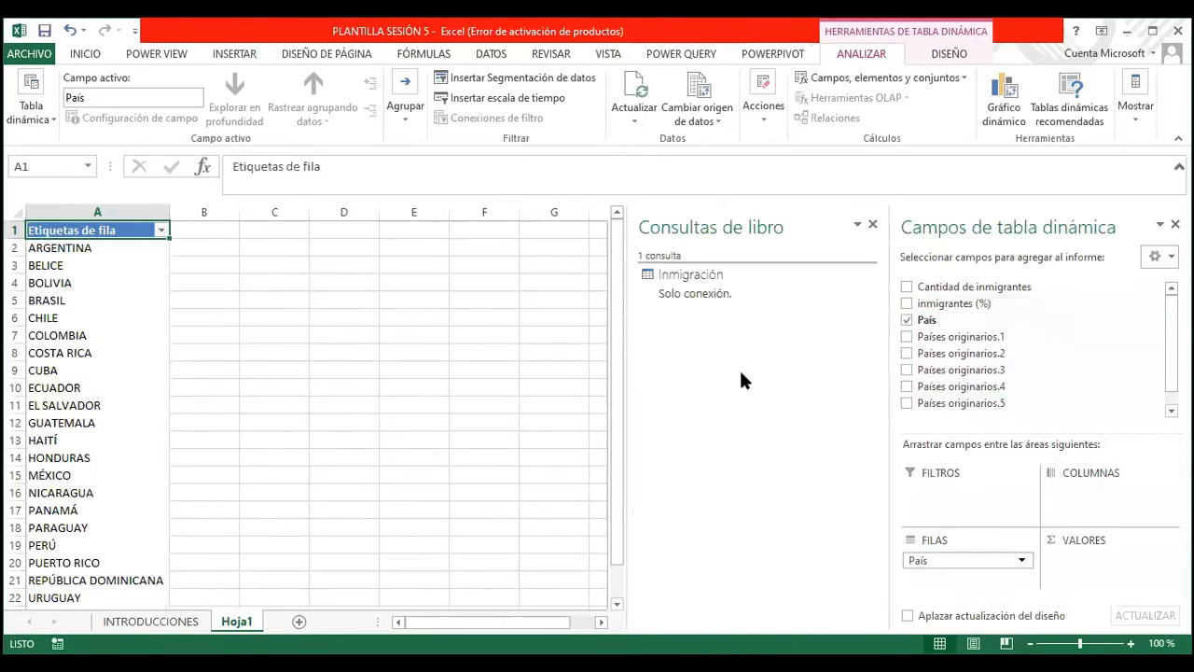
{"action": "left_click_drag", "start_coordinate": [974, 303], "coordinate": [1082, 565]}
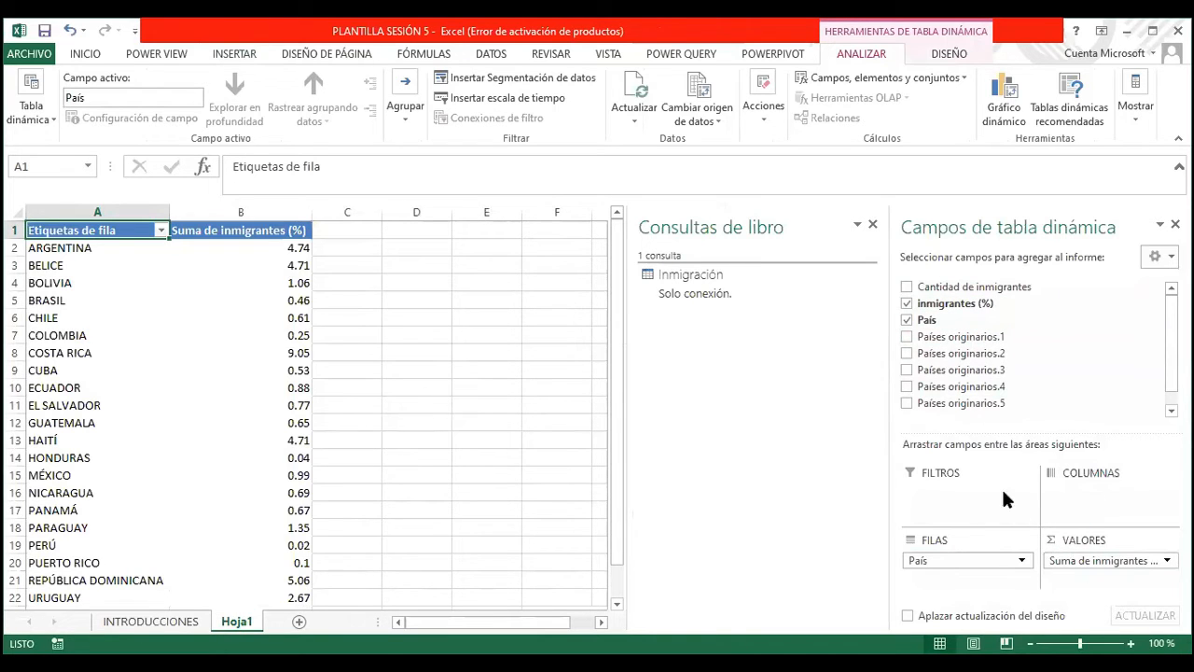
{"action": "scroll", "coordinate": [338, 355], "scroll_direction": "down", "scroll_amount": 8}
{"action": "scroll", "coordinate": [342, 373], "scroll_direction": "up", "scroll_amount": 8}
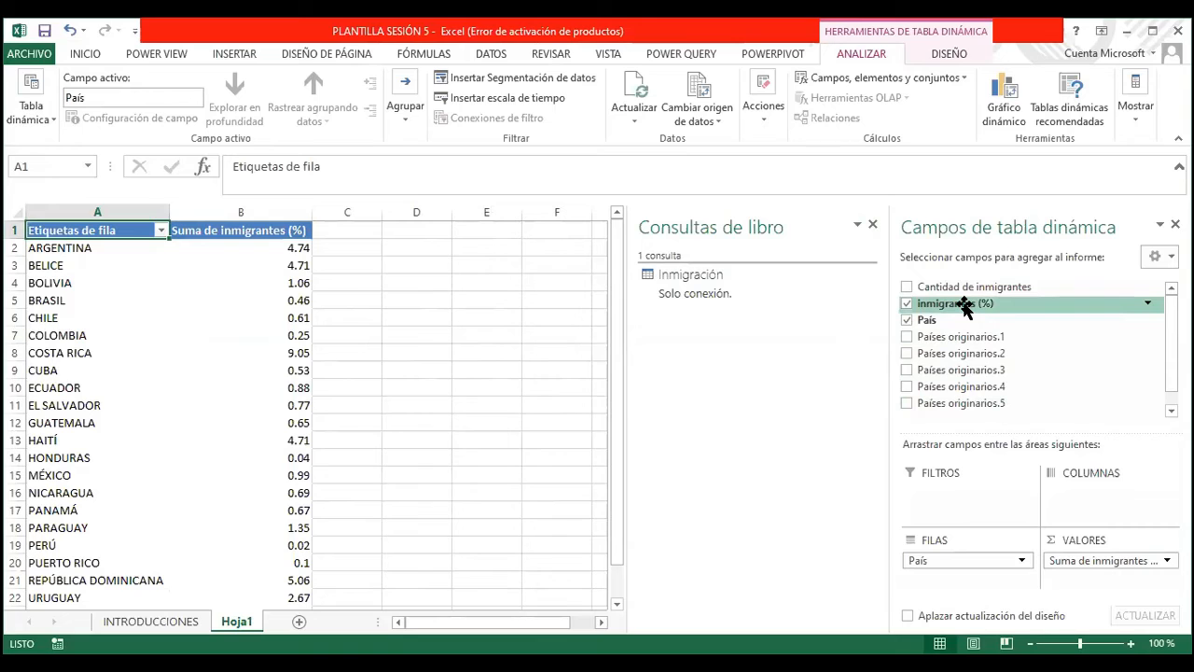
Close the workbook queries and pivot table fields panes and delete the Hoja1 sheet
{"action": "left_click", "coordinate": [873, 224]}
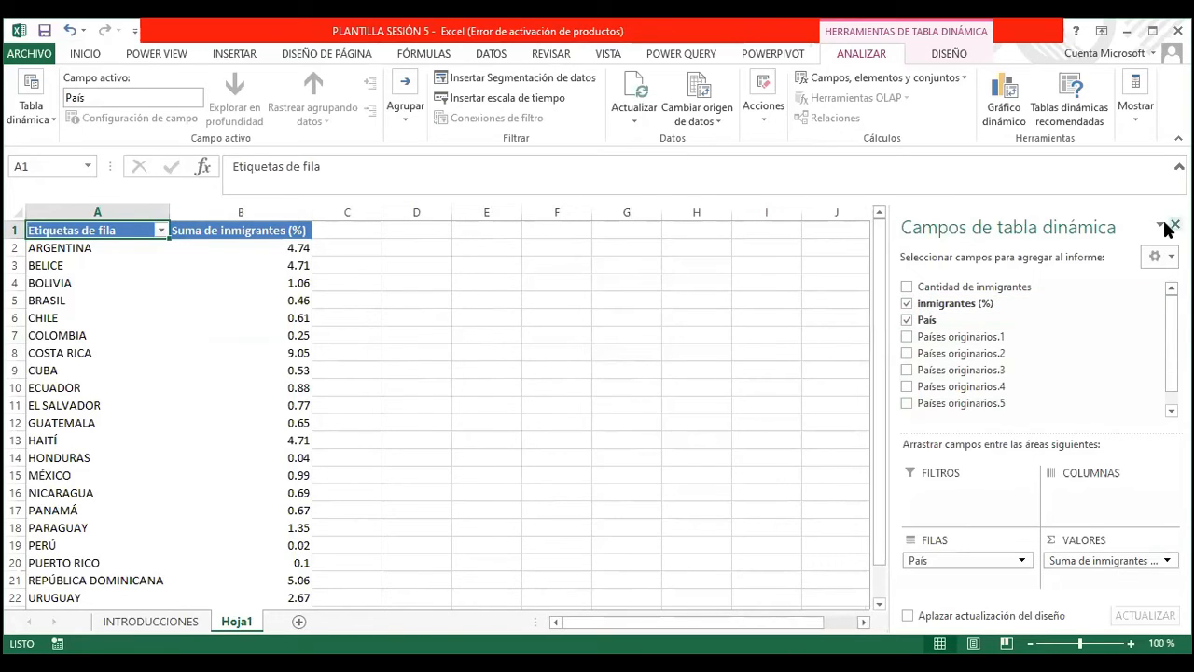
{"action": "left_click", "coordinate": [1173, 226]}
{"action": "right_click", "coordinate": [247, 622]}
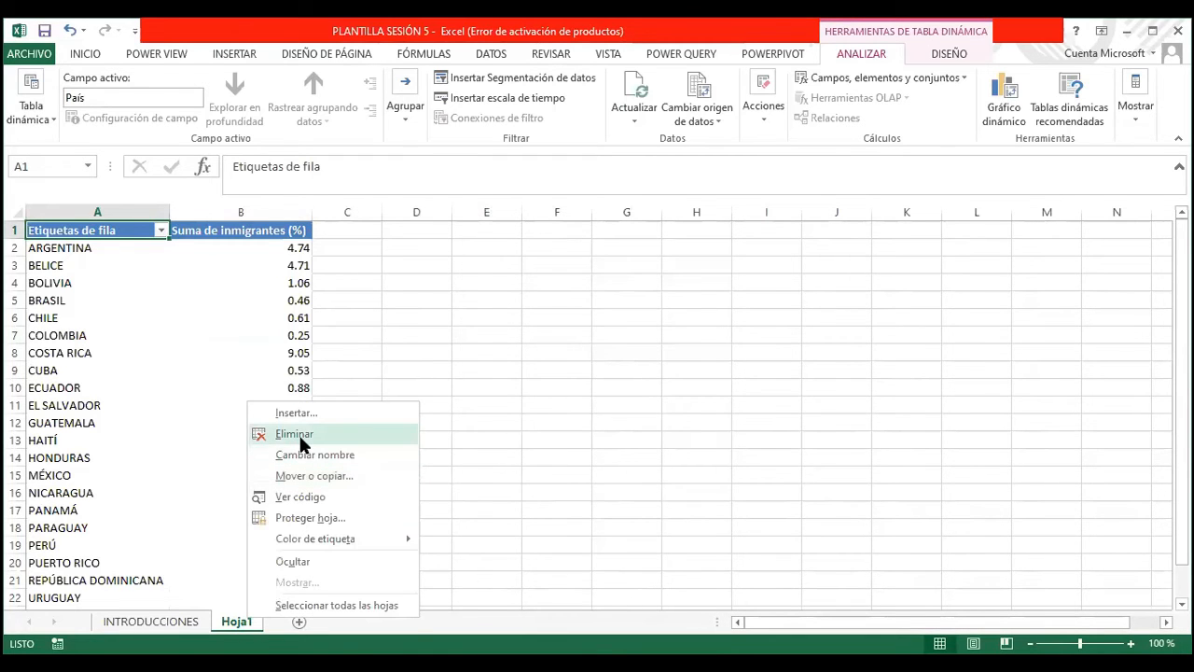
{"action": "left_click", "coordinate": [521, 381]}
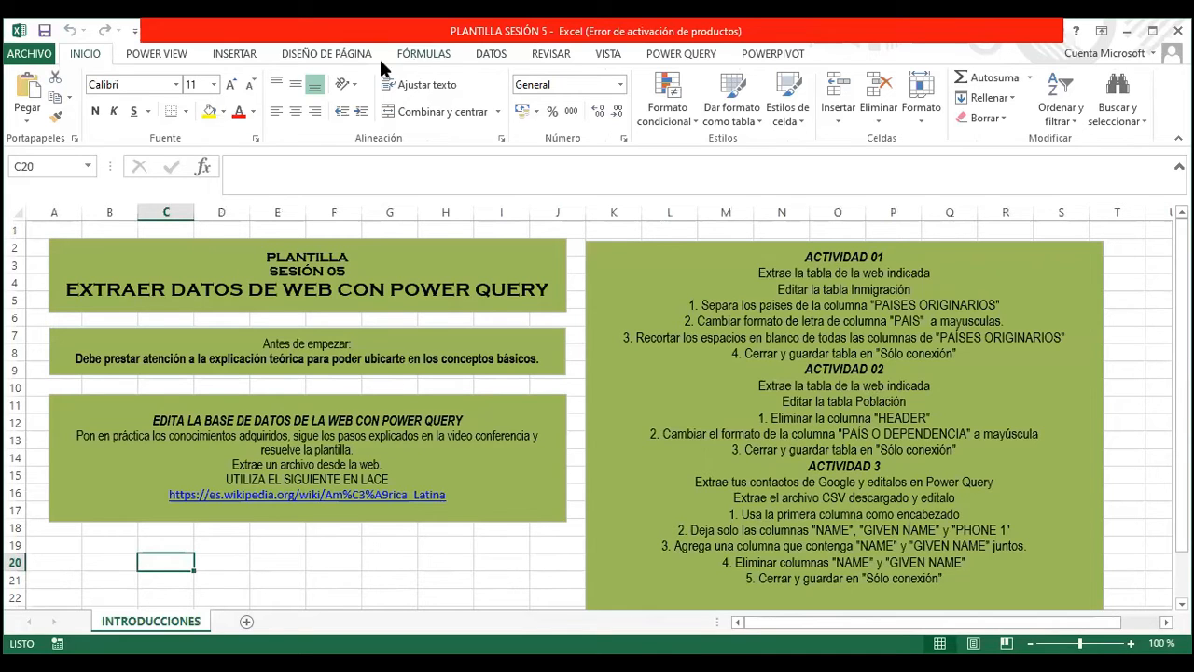
Copy the Wikipedia América Latina link from the instructions text box on the INTRODUCCIONES sheet
{"action": "left_click", "coordinate": [678, 54]}
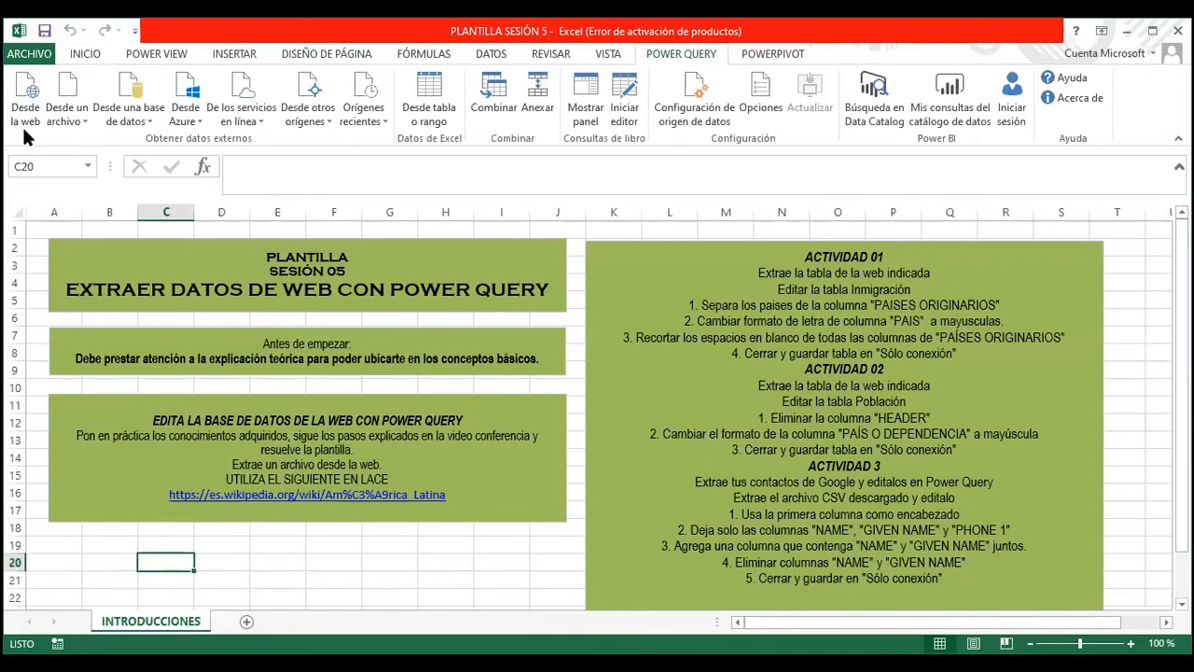
{"action": "left_click", "coordinate": [222, 504]}
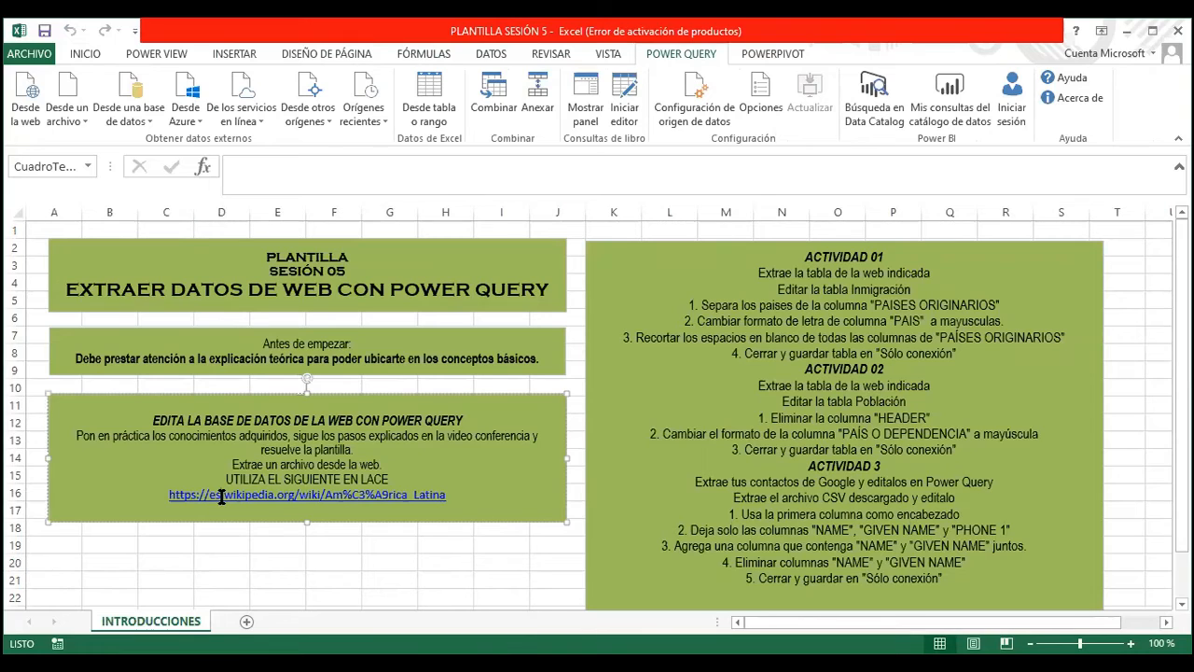
{"action": "left_click_drag", "start_coordinate": [172, 496], "coordinate": [481, 490]}
{"action": "key", "text": "ctrl+c"}
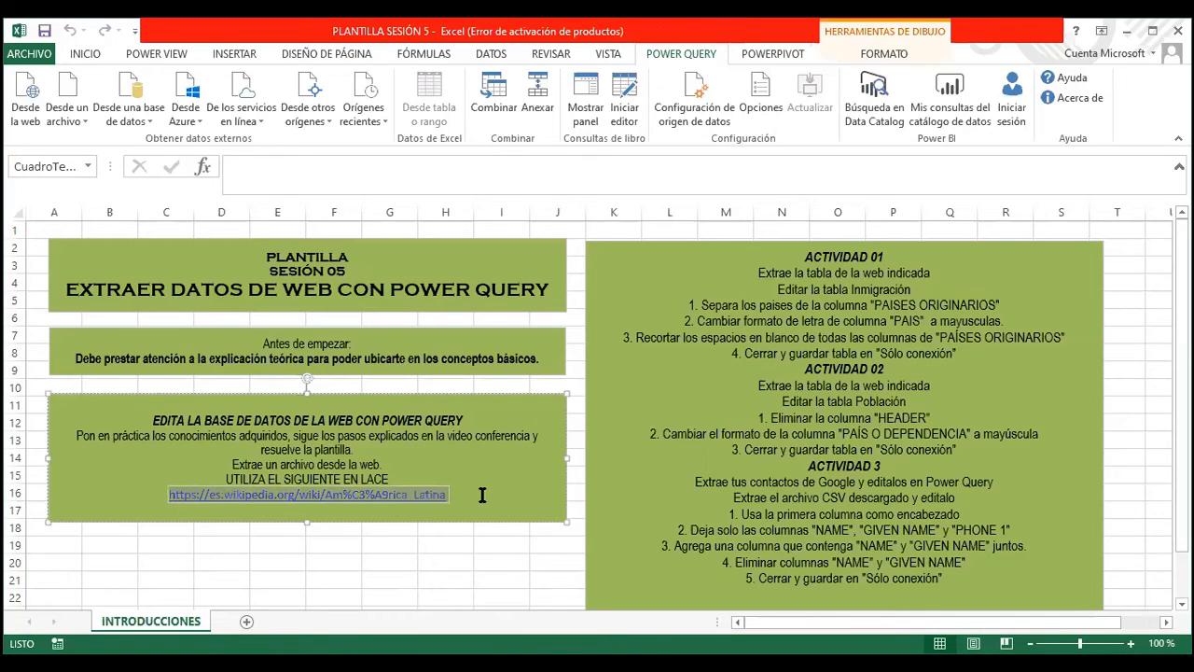
{"action": "left_click", "coordinate": [443, 562]}
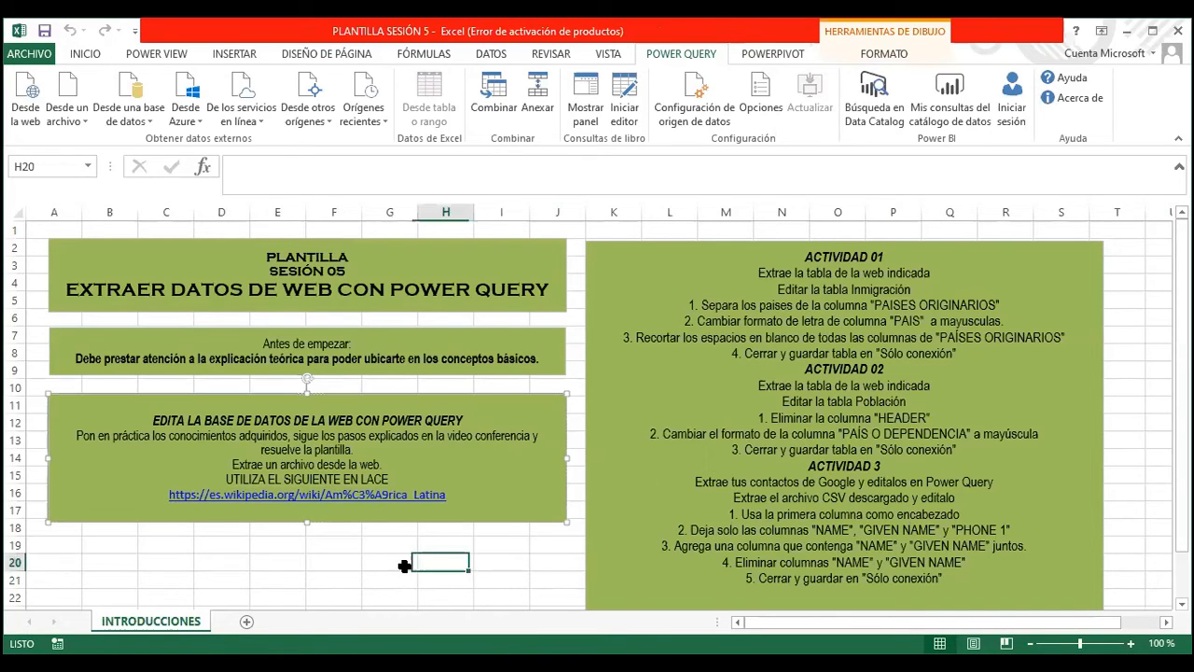
Create a Power Query connection from the web with the copied Wikipedia URL
{"action": "left_click", "coordinate": [28, 106]}
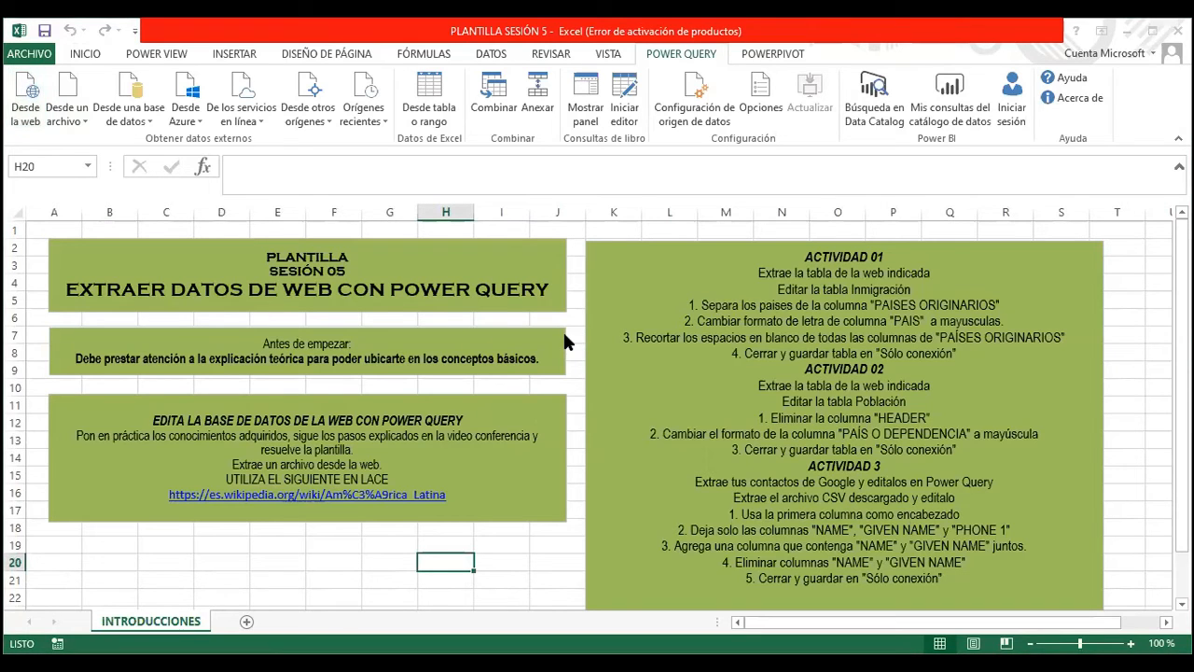
{"action": "right_click", "coordinate": [452, 351]}
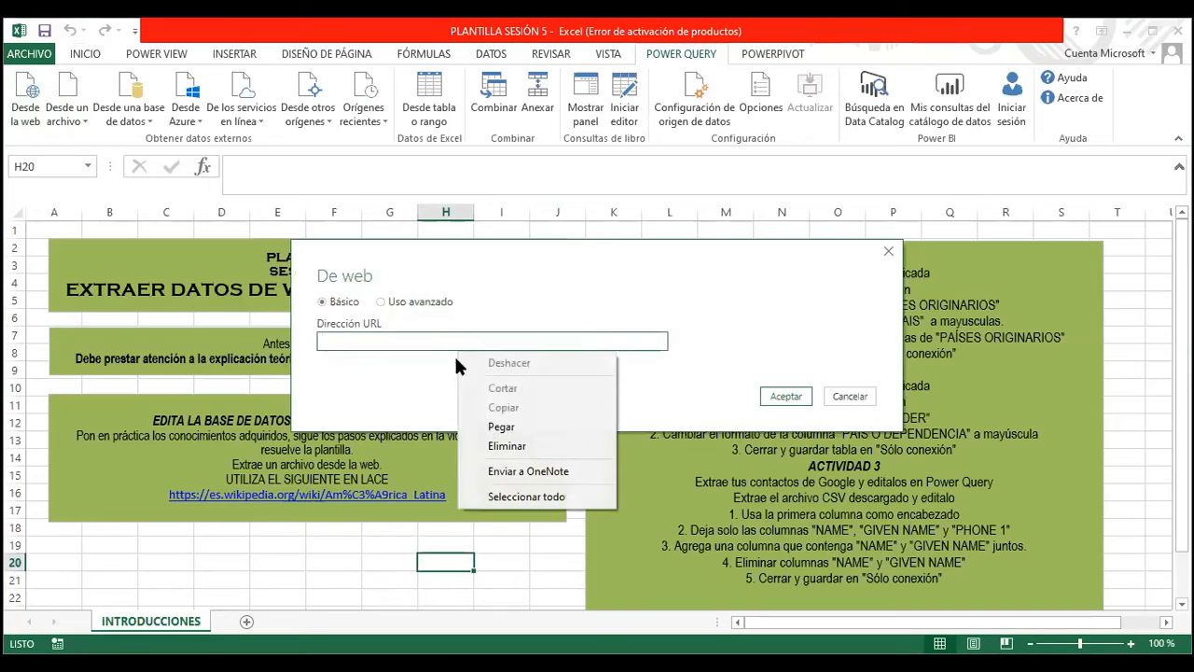
{"action": "left_click", "coordinate": [496, 420]}
{"action": "left_click", "coordinate": [765, 396]}
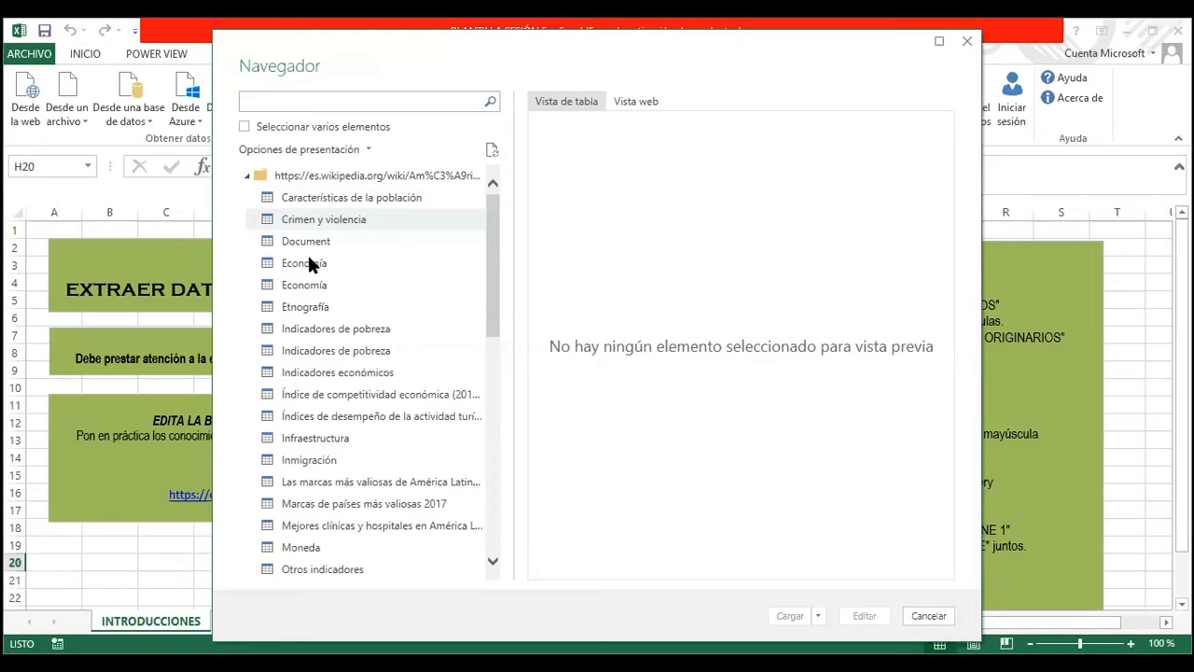
Find the Población table among the page's tables and open it for editing in the query editor
{"action": "scroll", "coordinate": [307, 251], "scroll_direction": "down", "scroll_amount": 5}
{"action": "left_click_drag", "start_coordinate": [751, 62], "coordinate": [546, 72]}
{"action": "scroll", "coordinate": [144, 322], "scroll_direction": "up", "scroll_amount": 5}
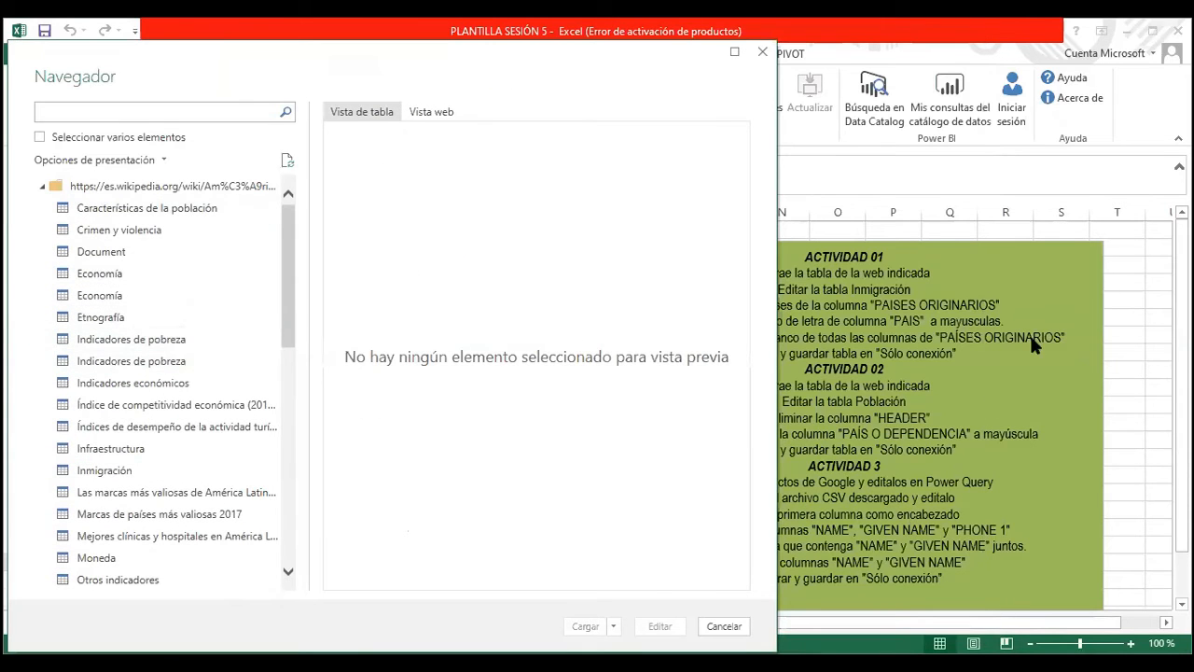
{"action": "left_click_drag", "start_coordinate": [289, 225], "coordinate": [212, 383]}
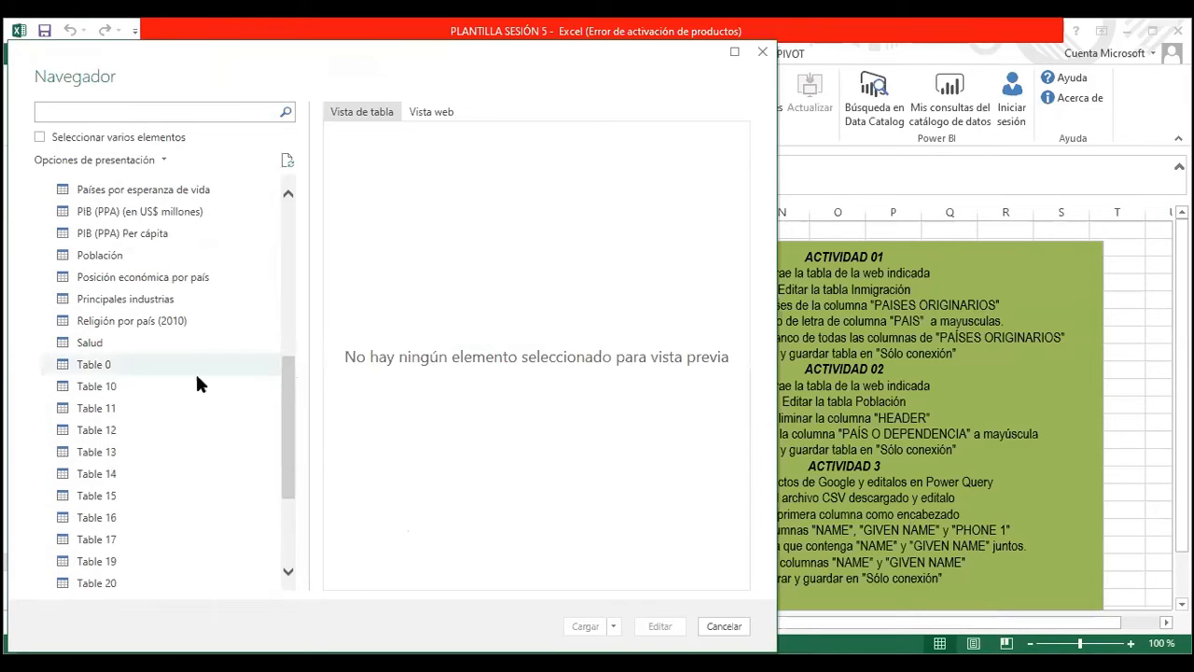
{"action": "left_click", "coordinate": [133, 252]}
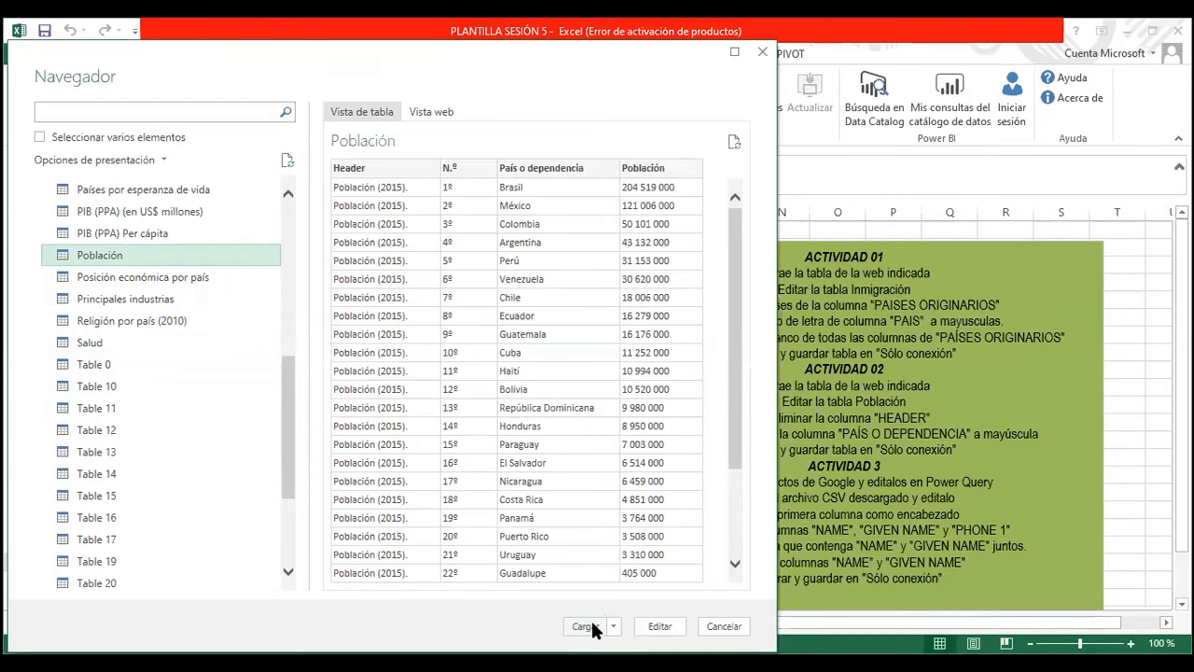
{"action": "left_click", "coordinate": [656, 626]}
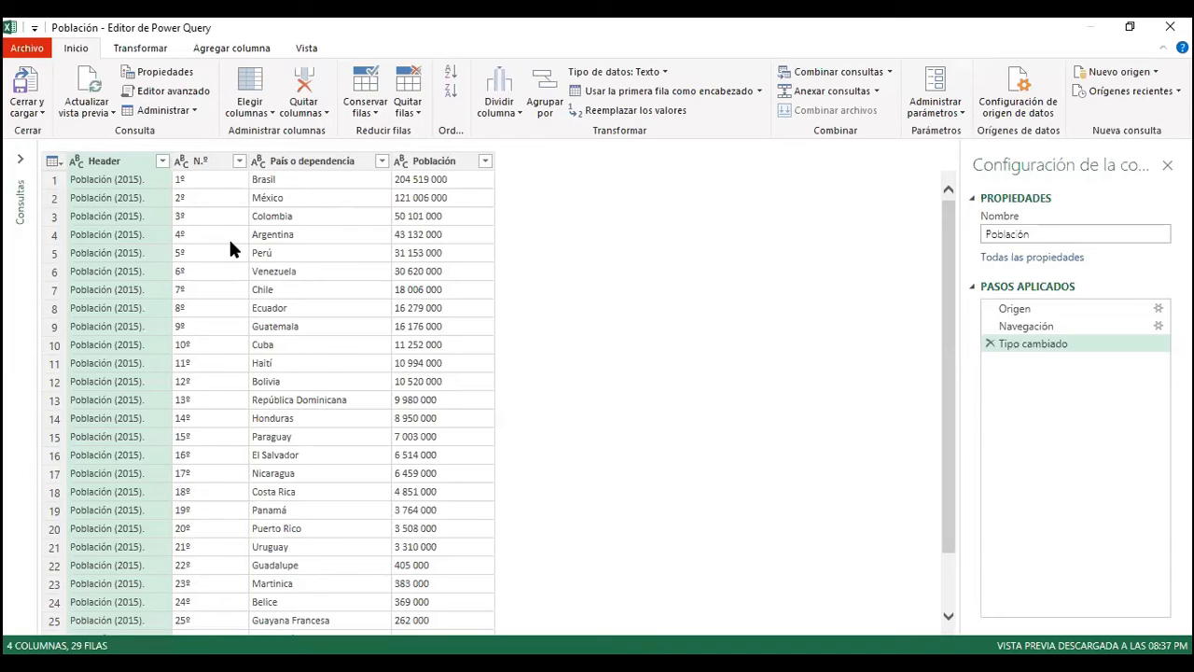
Remove the Header column from the Población query
{"action": "left_click", "coordinate": [129, 159]}
{"action": "left_click", "coordinate": [320, 112]}
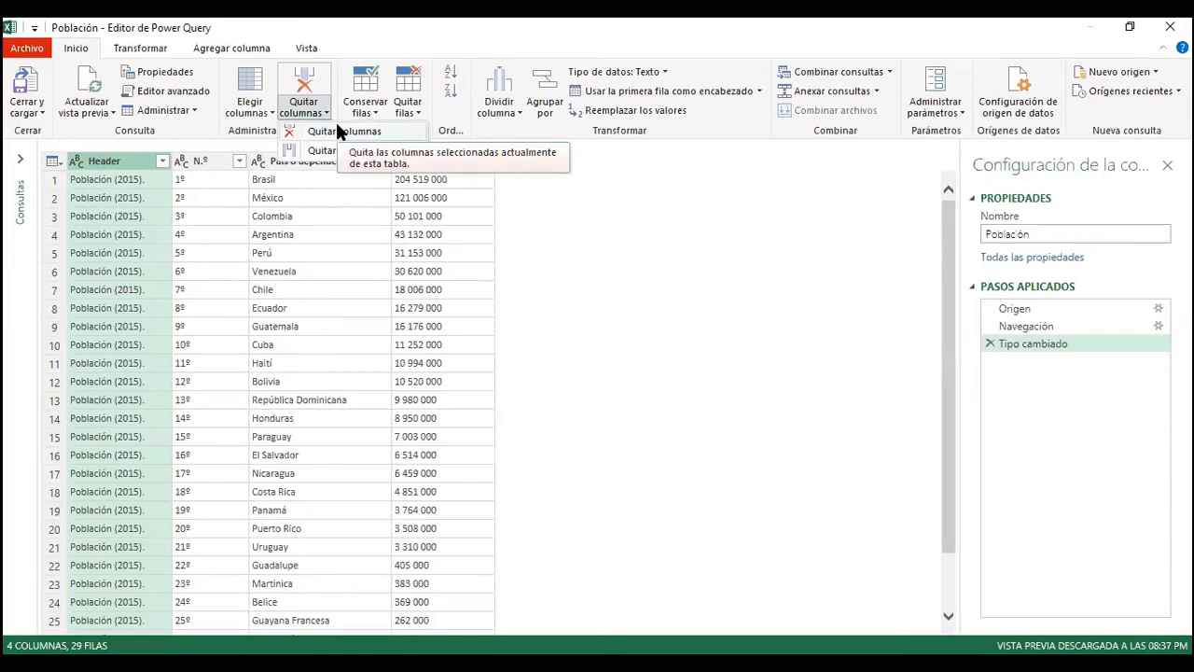
{"action": "left_click", "coordinate": [338, 131]}
Look through the Población query's rows from the first country down to the last row of the table
{"action": "left_click", "coordinate": [210, 295]}
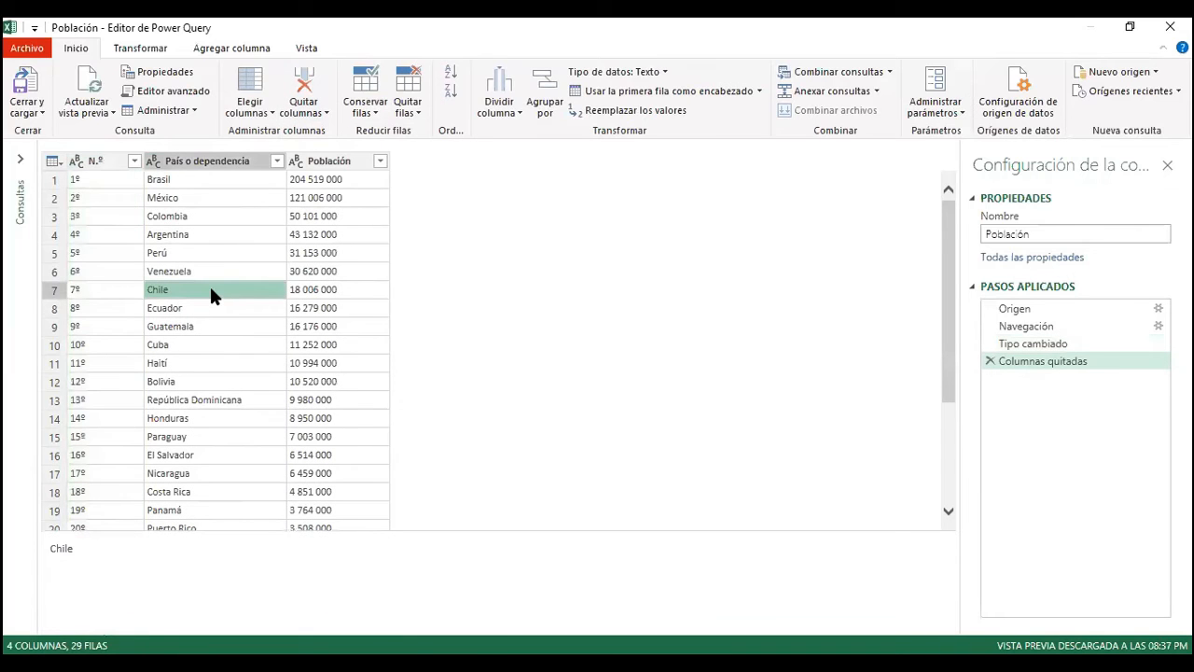
{"action": "scroll", "coordinate": [206, 405], "scroll_direction": "down", "scroll_amount": 4}
{"action": "scroll", "coordinate": [206, 410], "scroll_direction": "up", "scroll_amount": 4}
{"action": "scroll", "coordinate": [209, 412], "scroll_direction": "down", "scroll_amount": 4}
{"action": "scroll", "coordinate": [213, 407], "scroll_direction": "up", "scroll_amount": 4}
{"action": "scroll", "coordinate": [208, 323], "scroll_direction": "down", "scroll_amount": 4}
{"action": "scroll", "coordinate": [213, 318], "scroll_direction": "up", "scroll_amount": 4}
{"action": "scroll", "coordinate": [213, 319], "scroll_direction": "down", "scroll_amount": 4}
{"action": "scroll", "coordinate": [213, 320], "scroll_direction": "up", "scroll_amount": 4}
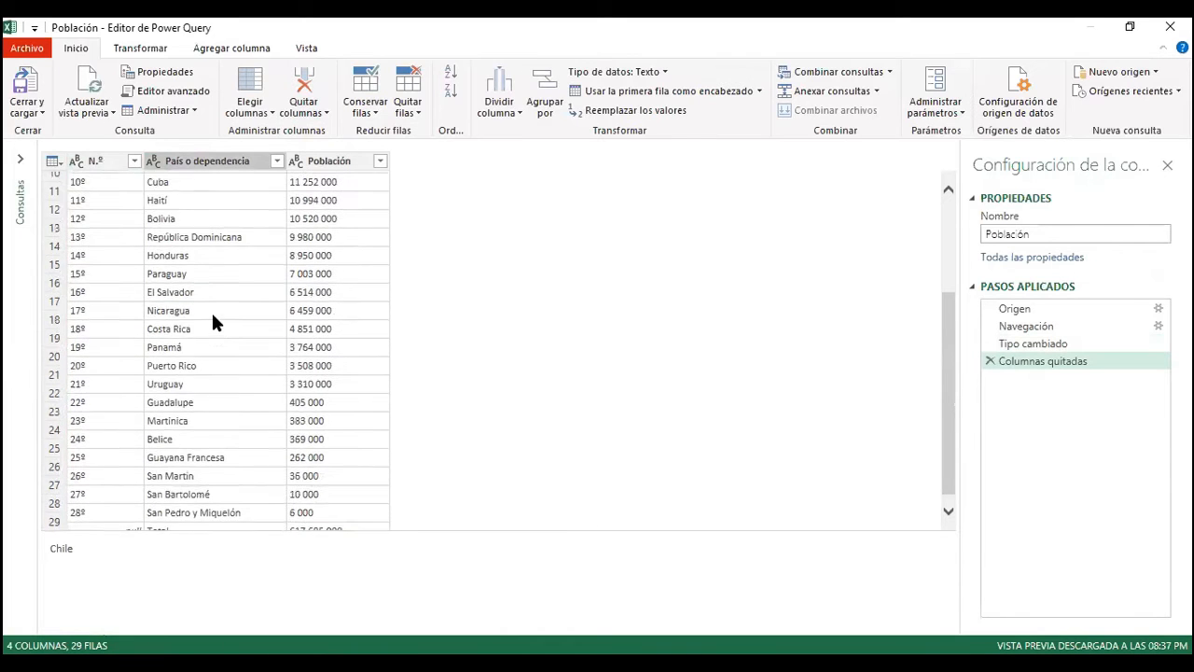
{"action": "scroll", "coordinate": [241, 289], "scroll_direction": "down", "scroll_amount": 4}
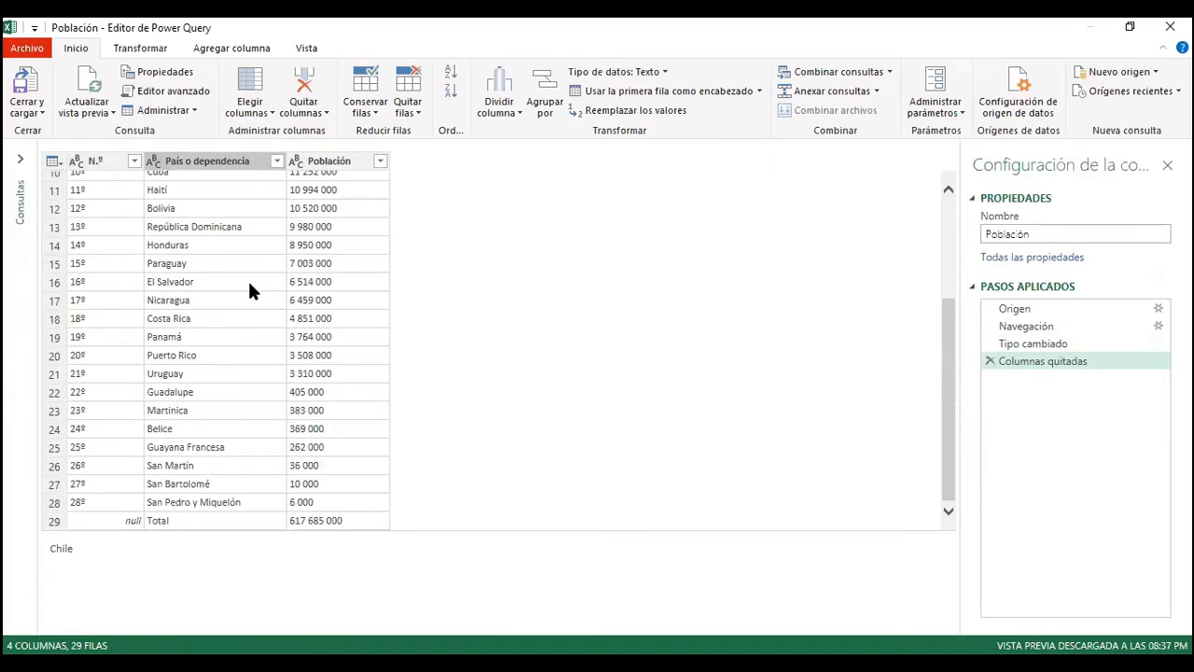
{"action": "scroll", "coordinate": [250, 291], "scroll_direction": "up", "scroll_amount": 3}
{"action": "scroll", "coordinate": [250, 291], "scroll_direction": "down", "scroll_amount": 3}
{"action": "scroll", "coordinate": [244, 283], "scroll_direction": "up", "scroll_amount": 4}
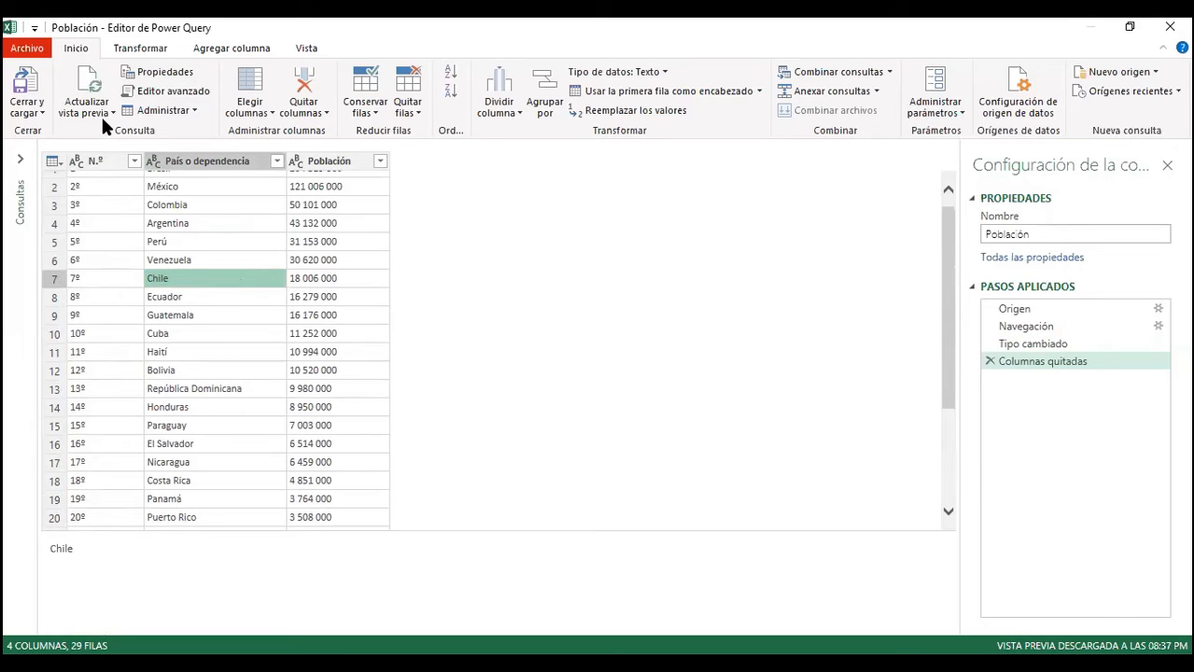
Convert the País o dependencia column of the Población query to uppercase
{"action": "left_click", "coordinate": [196, 153]}
{"action": "right_click", "coordinate": [197, 161]}
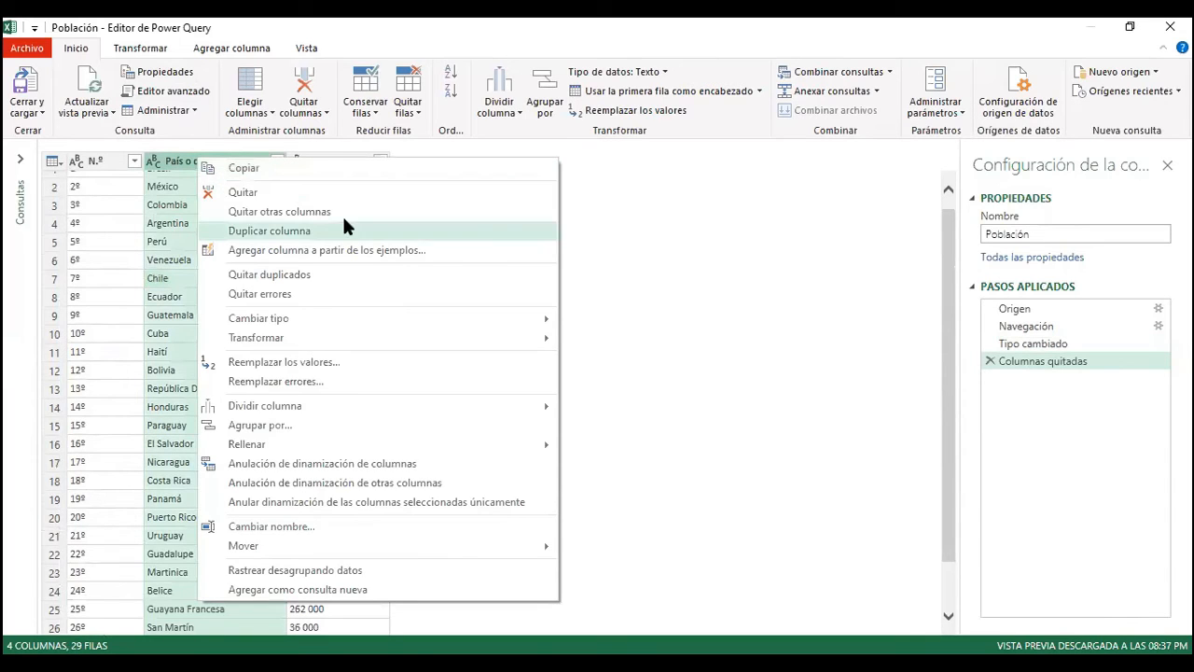
{"action": "left_click", "coordinate": [679, 247]}
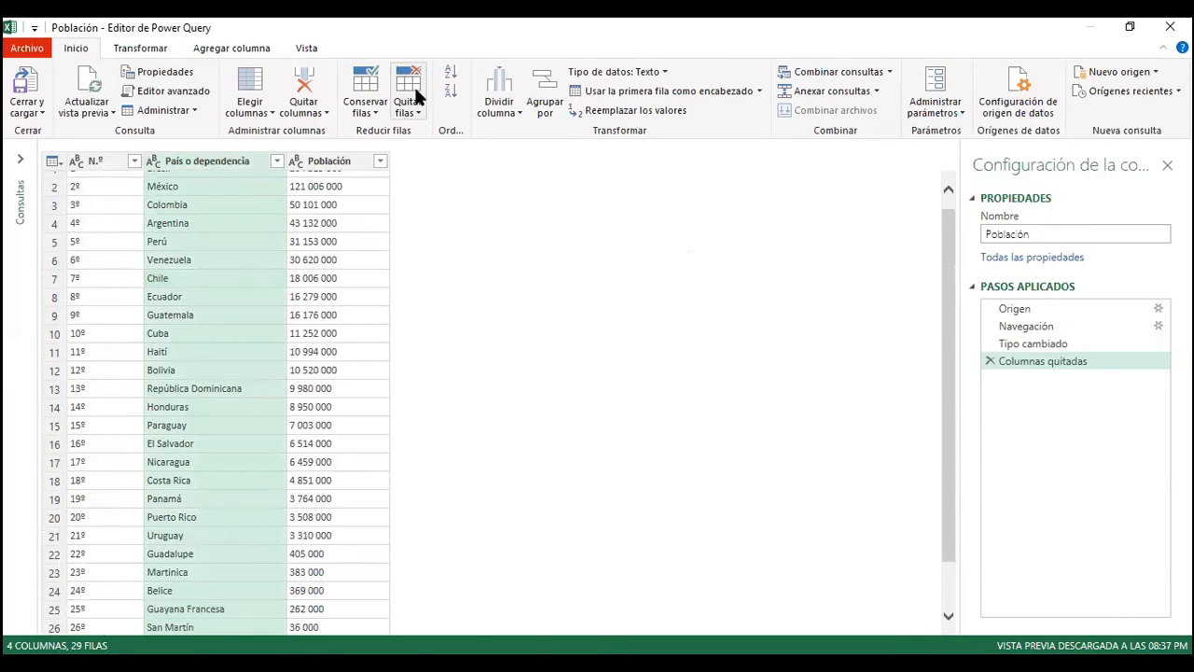
{"action": "left_click", "coordinate": [154, 49]}
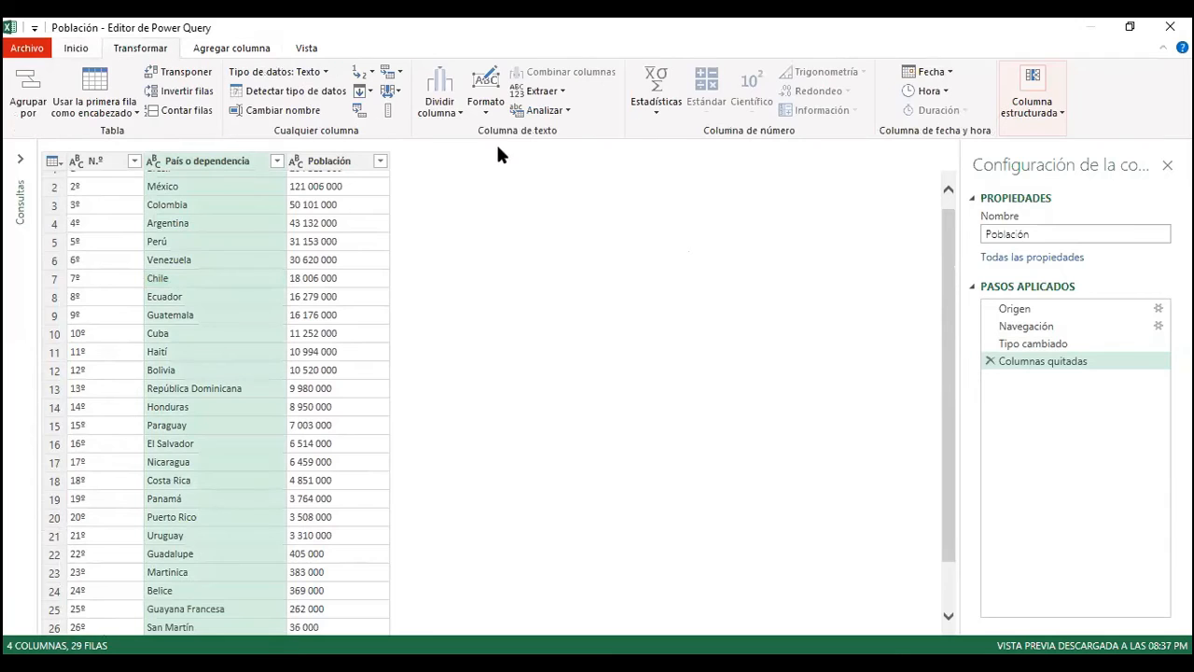
{"action": "left_click", "coordinate": [486, 104]}
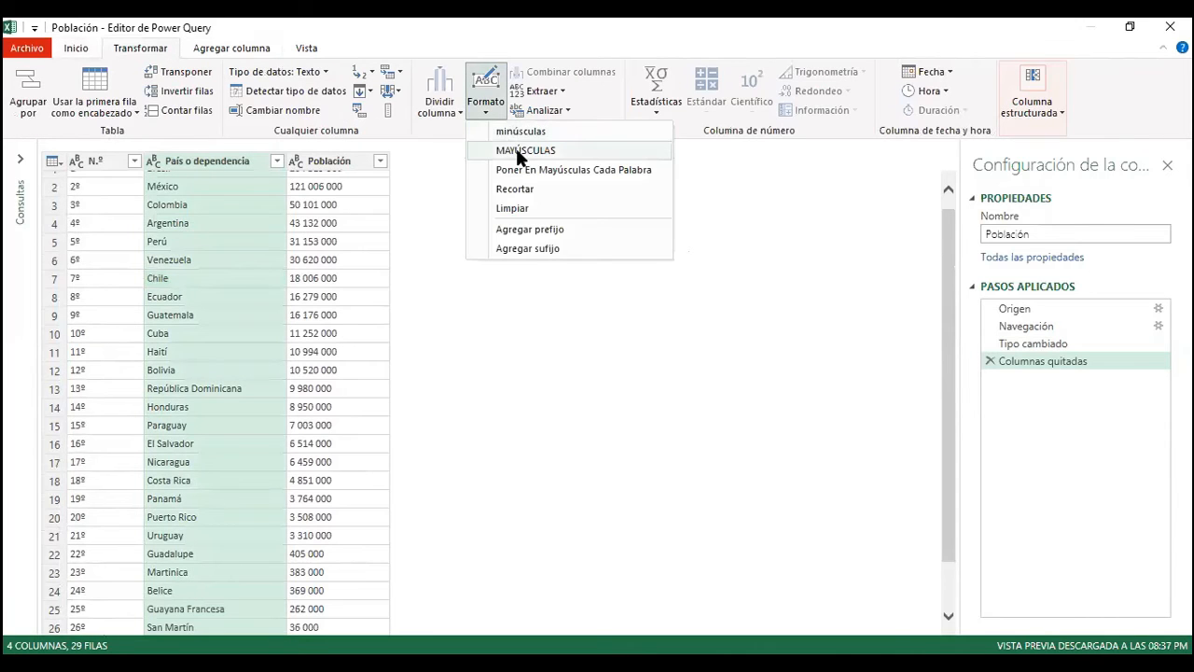
{"action": "left_click", "coordinate": [520, 152]}
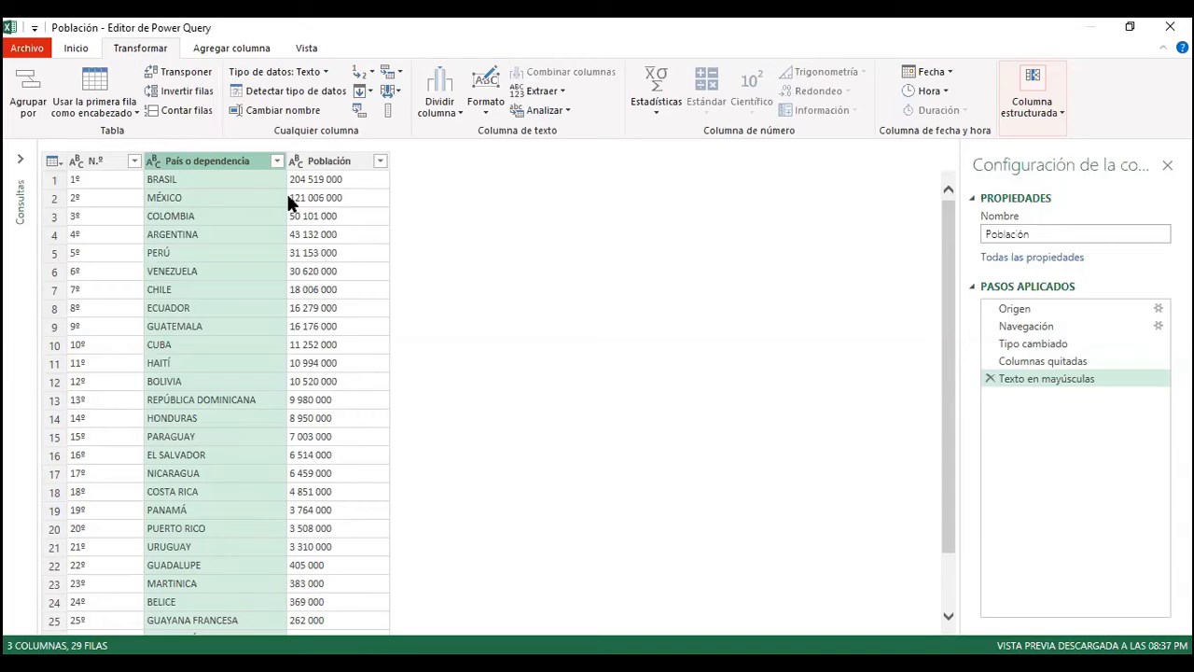
Examine the N.º, País o dependencia and Población columns of the query from the first rows to the last
{"action": "scroll", "coordinate": [277, 472], "scroll_direction": "down", "scroll_amount": 2}
{"action": "scroll", "coordinate": [277, 472], "scroll_direction": "up", "scroll_amount": 2}
{"action": "left_click", "coordinate": [332, 157]}
{"action": "left_click", "coordinate": [229, 159]}
{"action": "left_click", "coordinate": [103, 160]}
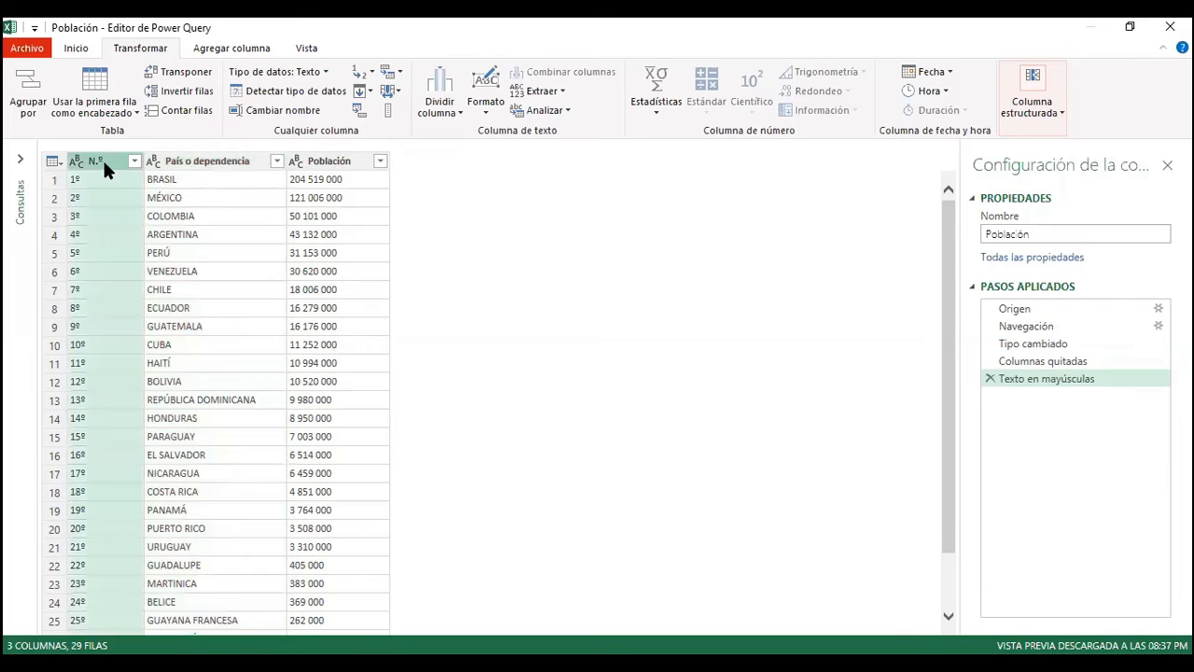
{"action": "scroll", "coordinate": [111, 339], "scroll_direction": "down", "scroll_amount": 2}
{"action": "scroll", "coordinate": [109, 345], "scroll_direction": "up", "scroll_amount": 2}
{"action": "left_click", "coordinate": [223, 164]}
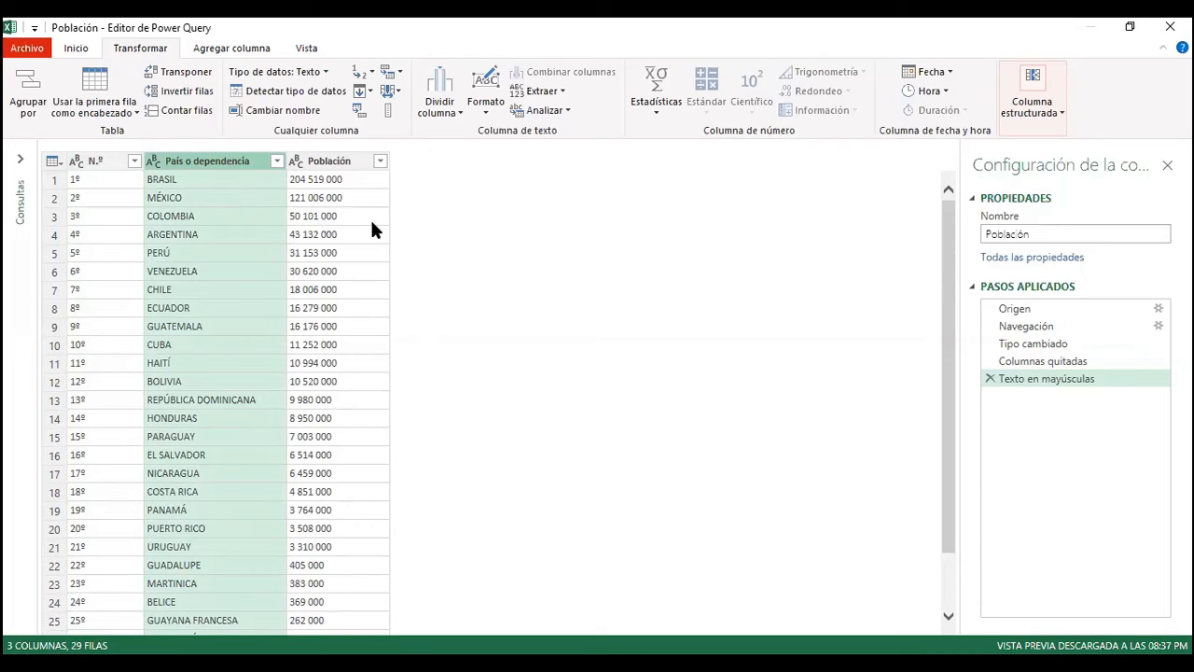
{"action": "left_click", "coordinate": [371, 73]}
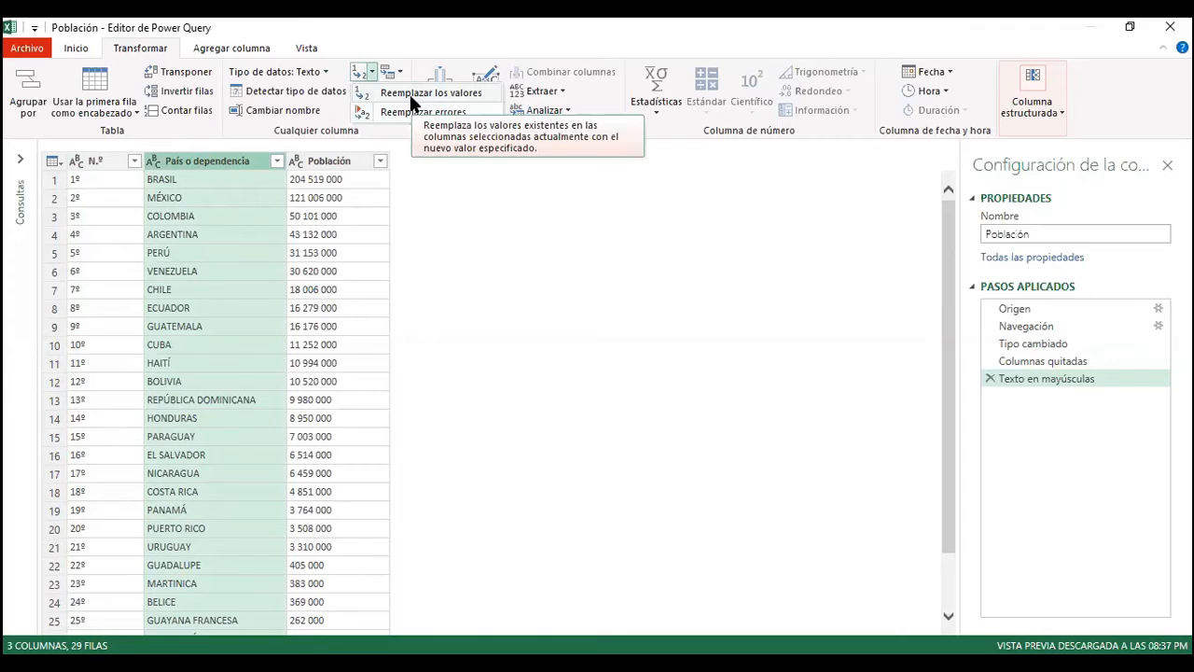
{"action": "left_click", "coordinate": [414, 93]}
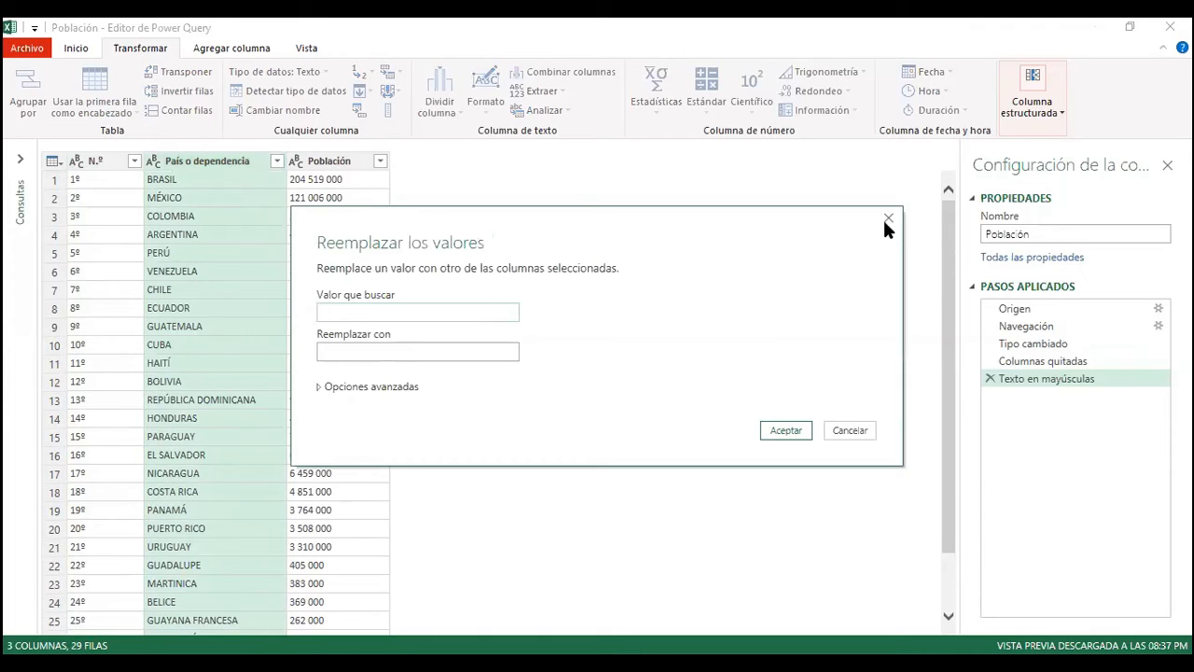
{"action": "left_click", "coordinate": [887, 219]}
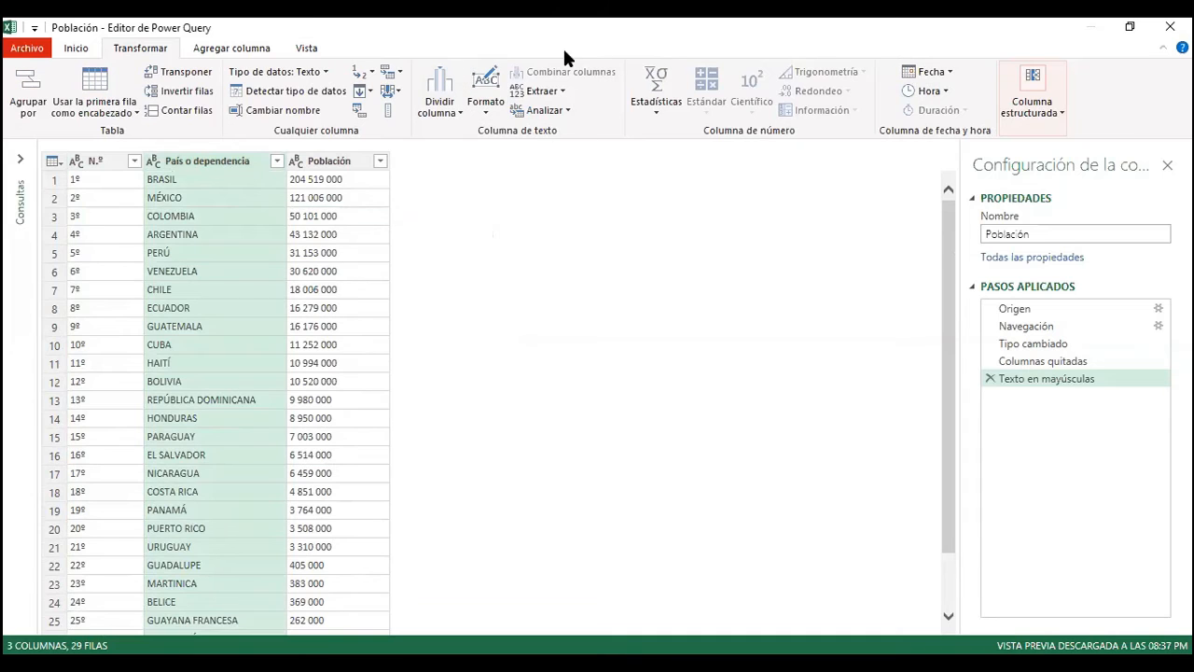
Close and load the Población query as a connection only, and close the workbook queries pane
{"action": "left_click", "coordinate": [254, 48]}
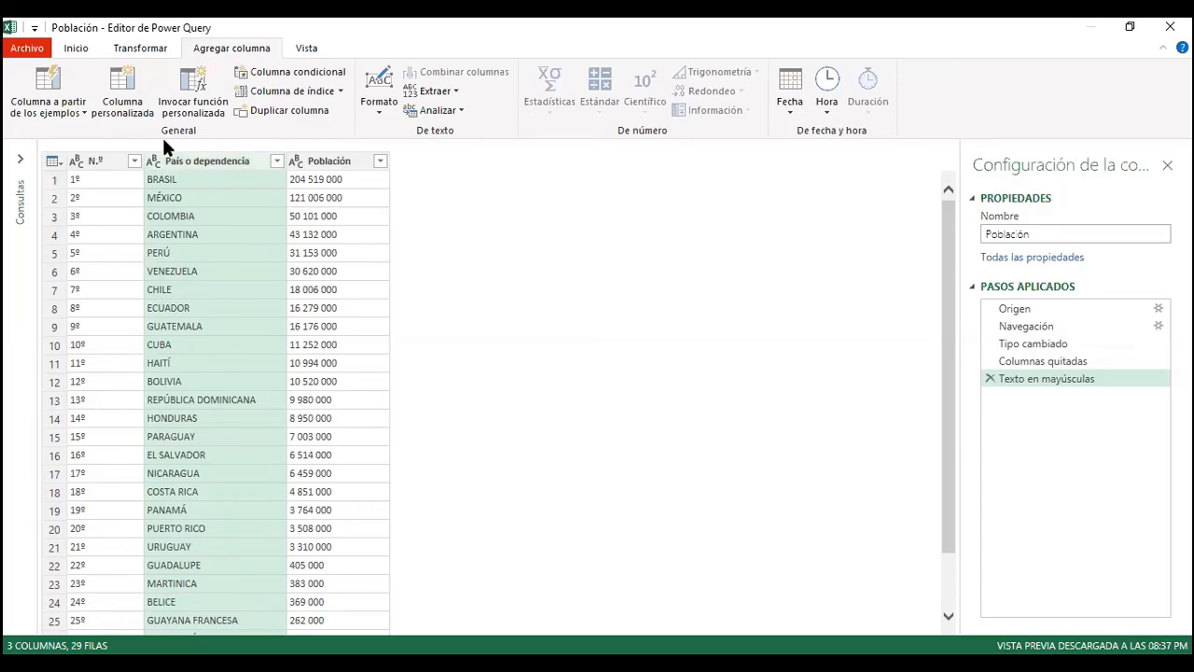
{"action": "left_click", "coordinate": [75, 46]}
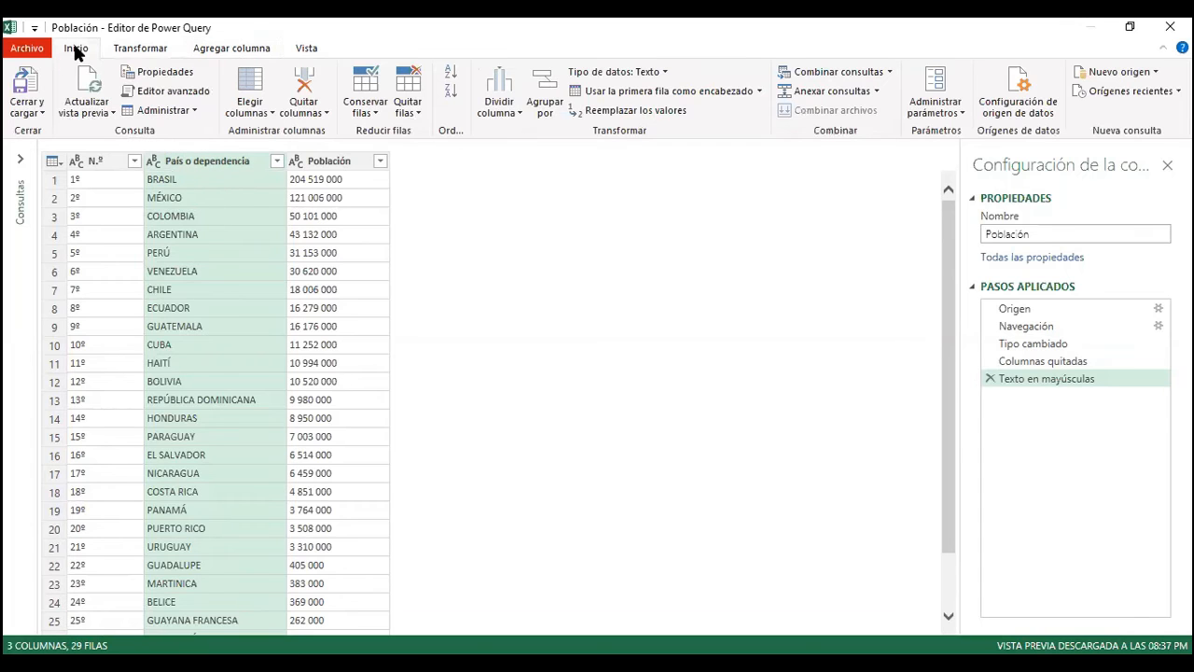
{"action": "left_click", "coordinate": [37, 112]}
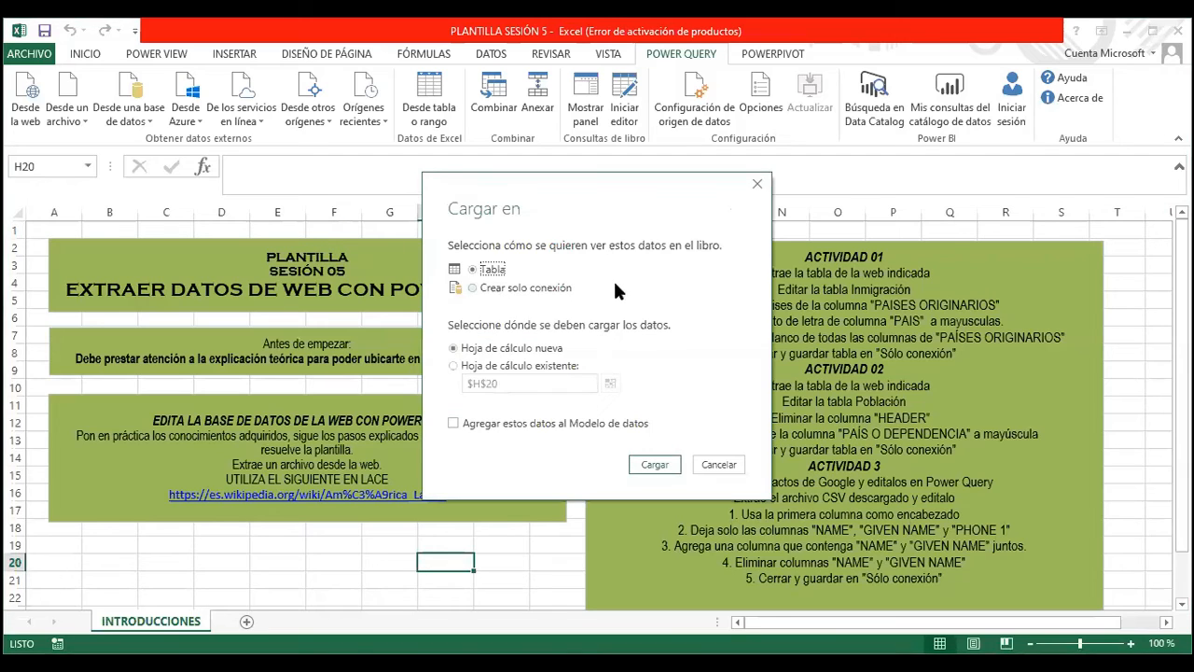
{"action": "left_click", "coordinate": [473, 287]}
{"action": "left_click", "coordinate": [635, 461]}
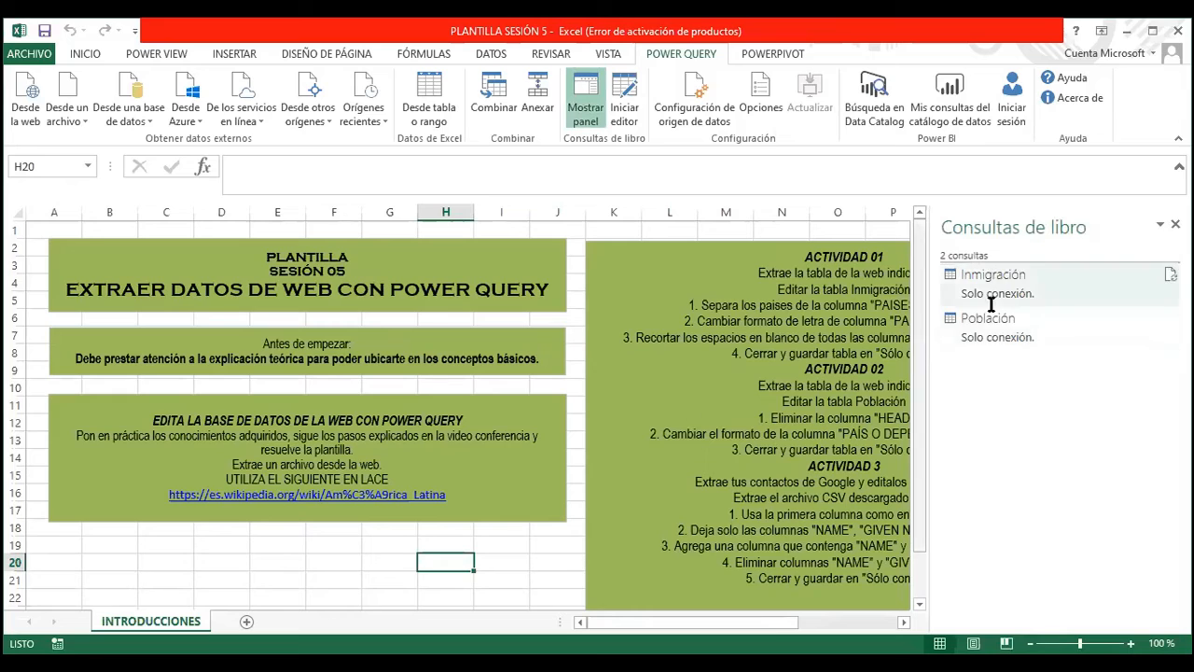
{"action": "left_click", "coordinate": [337, 563]}
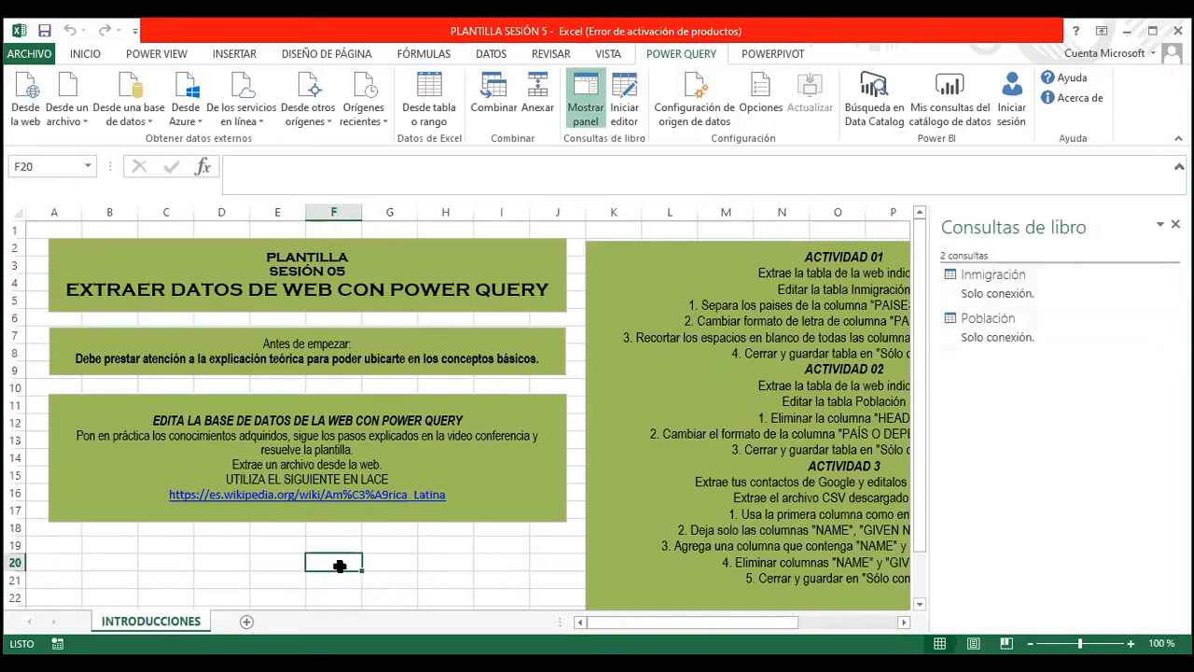
{"action": "left_click", "coordinate": [1175, 224]}
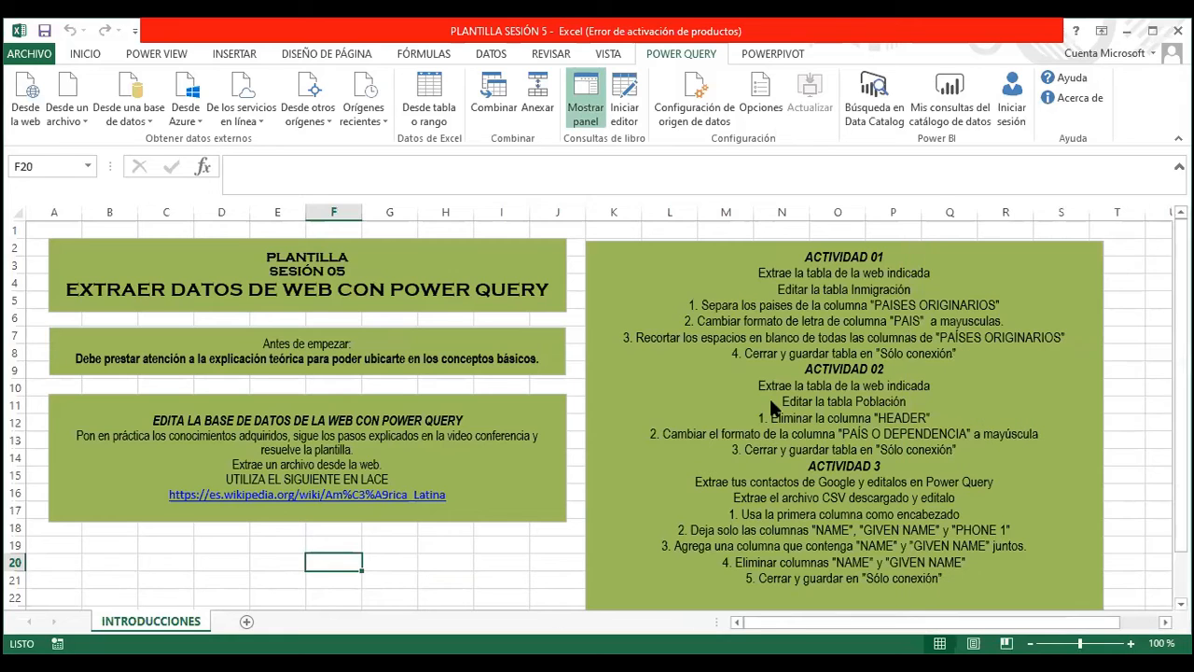
Switch to the browser, search for google contacts in a new tab and open the Contactos de Google page
{"action": "scroll", "coordinate": [853, 473], "scroll_direction": "down", "scroll_amount": 1}
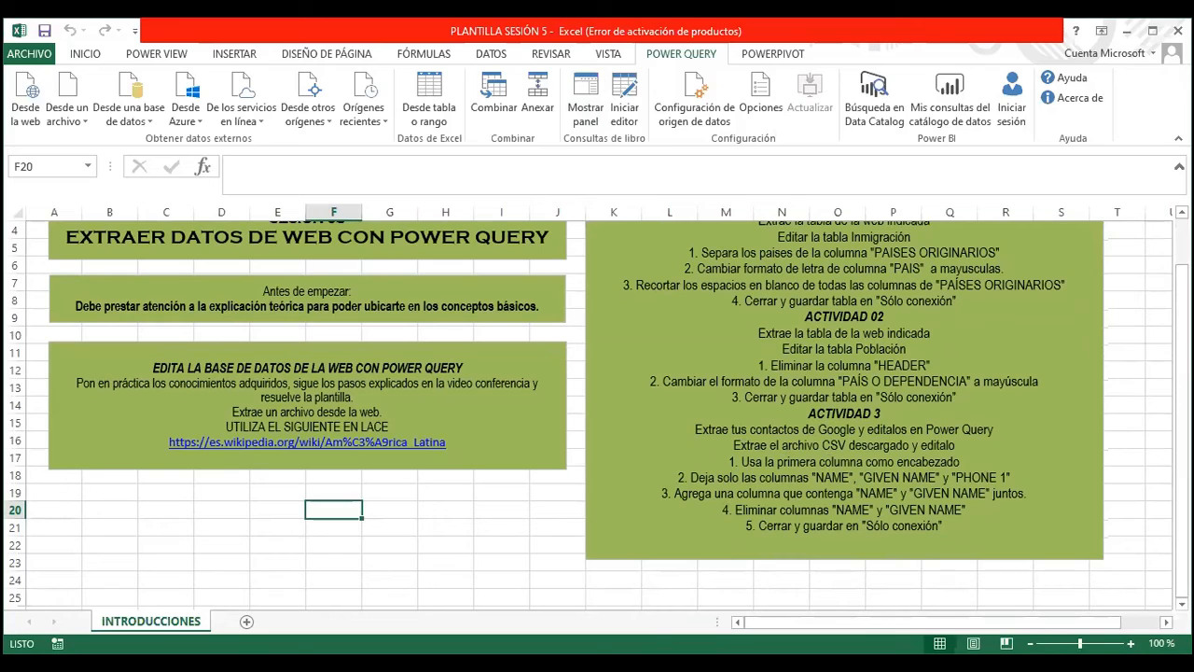
{"action": "key", "text": "alt+Tab"}
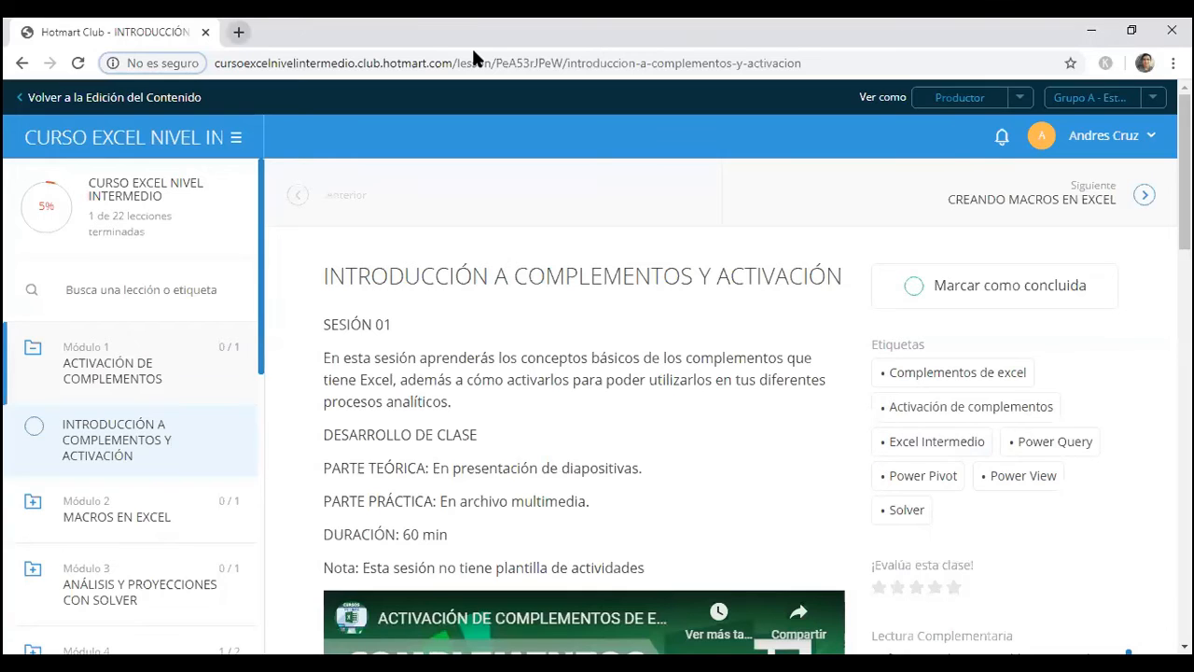
{"action": "left_click", "coordinate": [238, 31]}
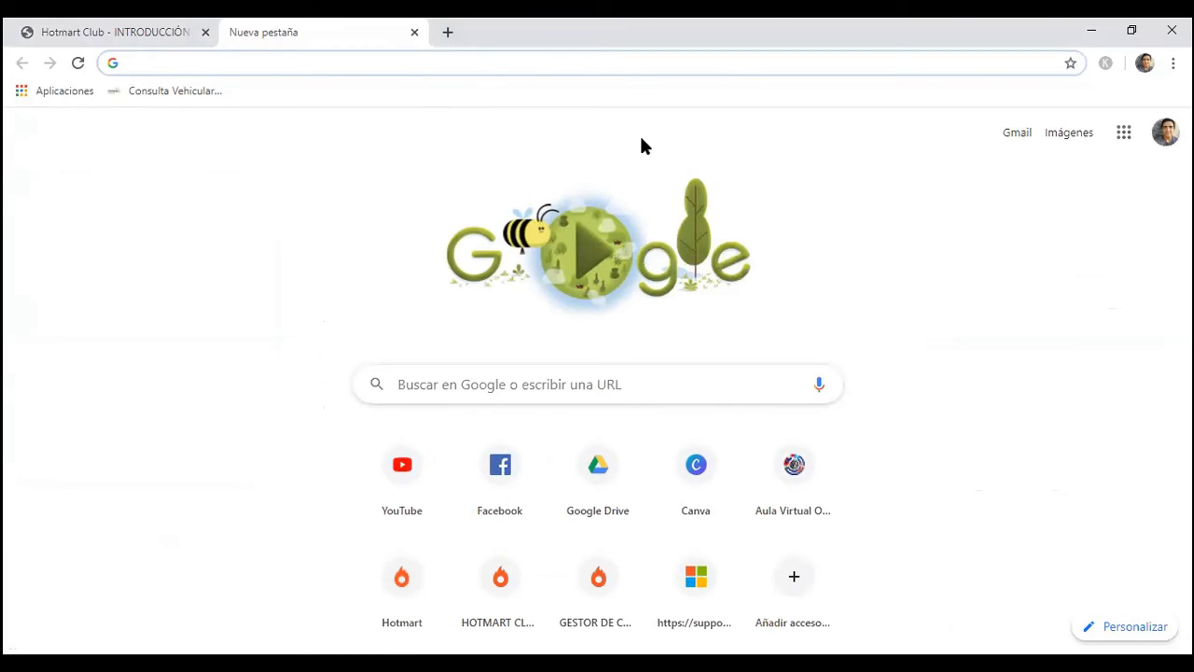
{"action": "type", "text": "goo"}
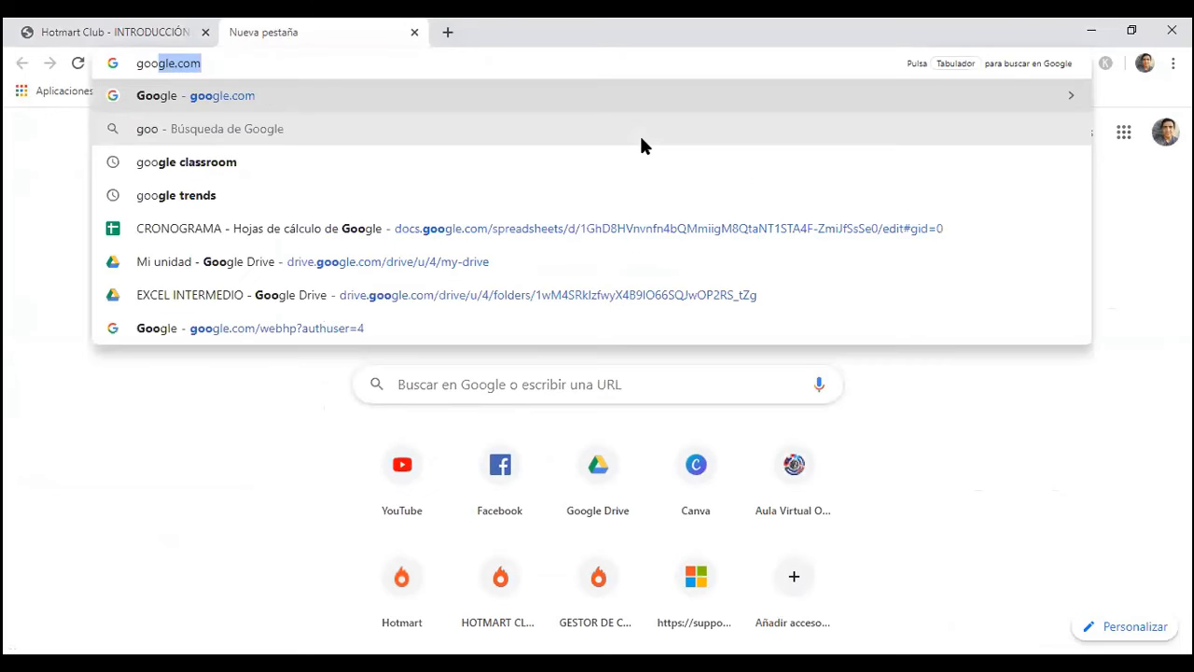
{"action": "type", "text": "gle conta"}
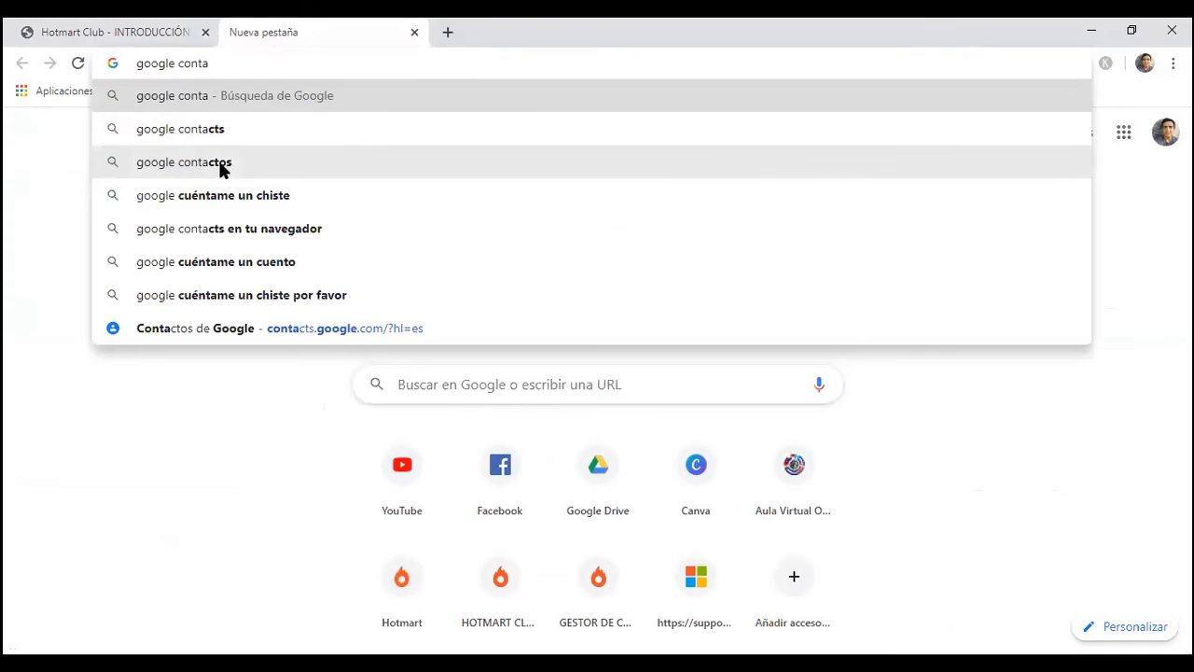
{"action": "type", "text": "cts"}
{"action": "key", "text": "Return"}
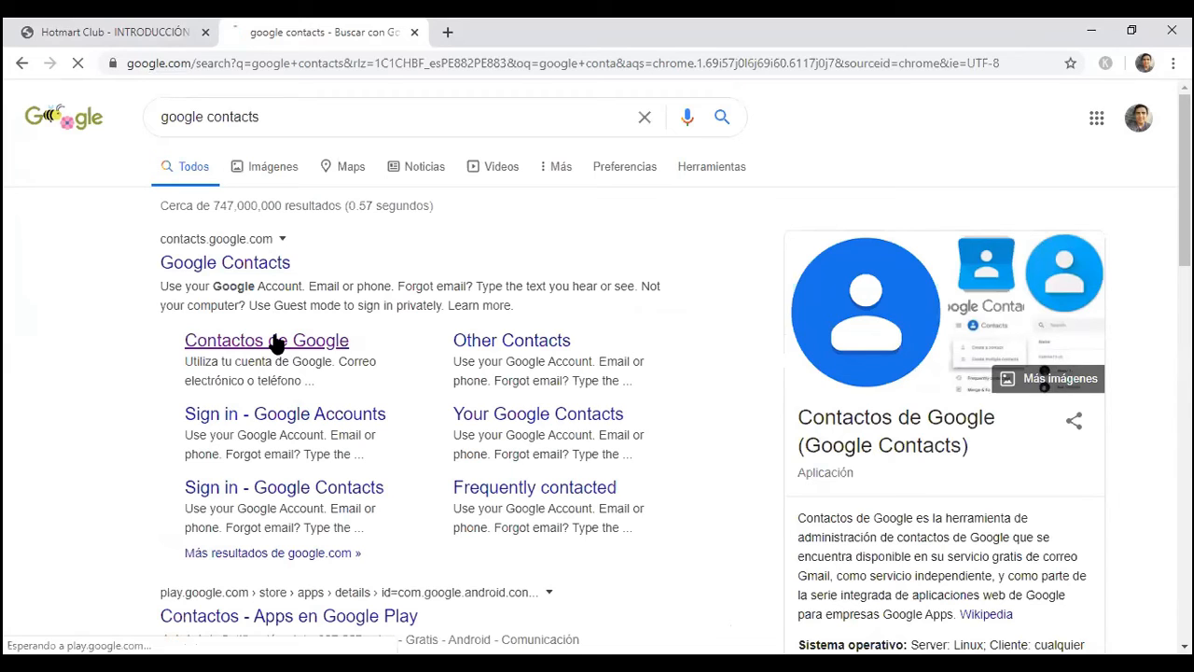
{"action": "left_click", "coordinate": [274, 342]}
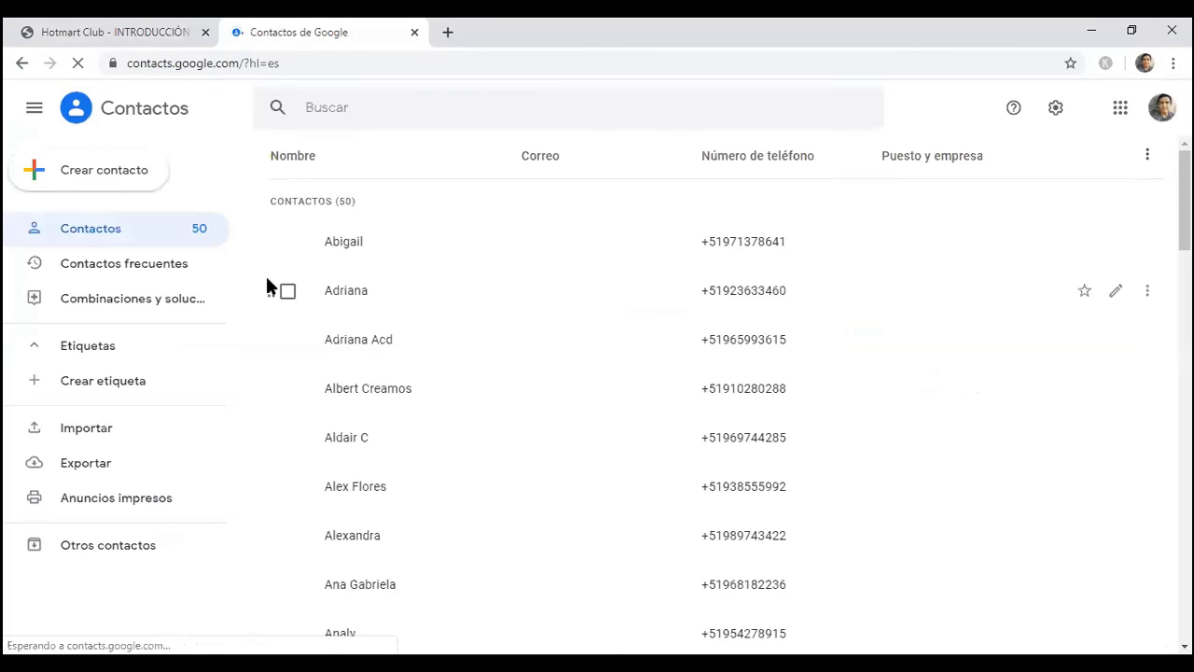
Review the contact list and the CSV de Google export option without exporting, and close the Google Contacts tab
{"action": "scroll", "coordinate": [664, 373], "scroll_direction": "down", "scroll_amount": 8}
{"action": "scroll", "coordinate": [670, 347], "scroll_direction": "up", "scroll_amount": 8}
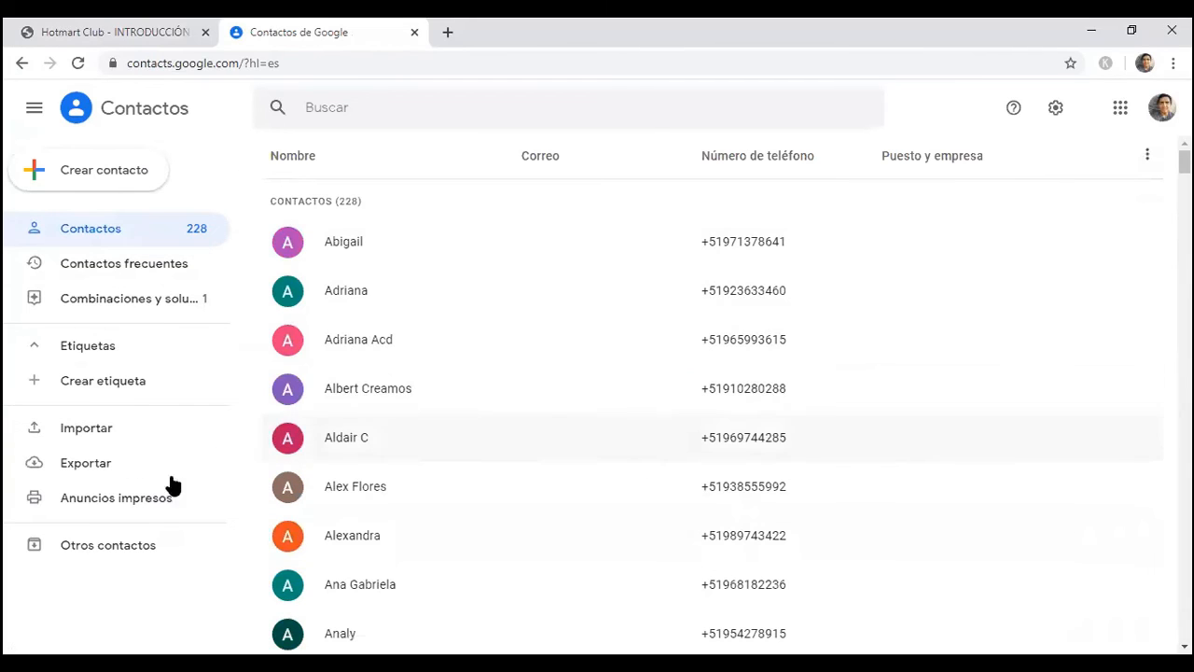
{"action": "left_click", "coordinate": [86, 463]}
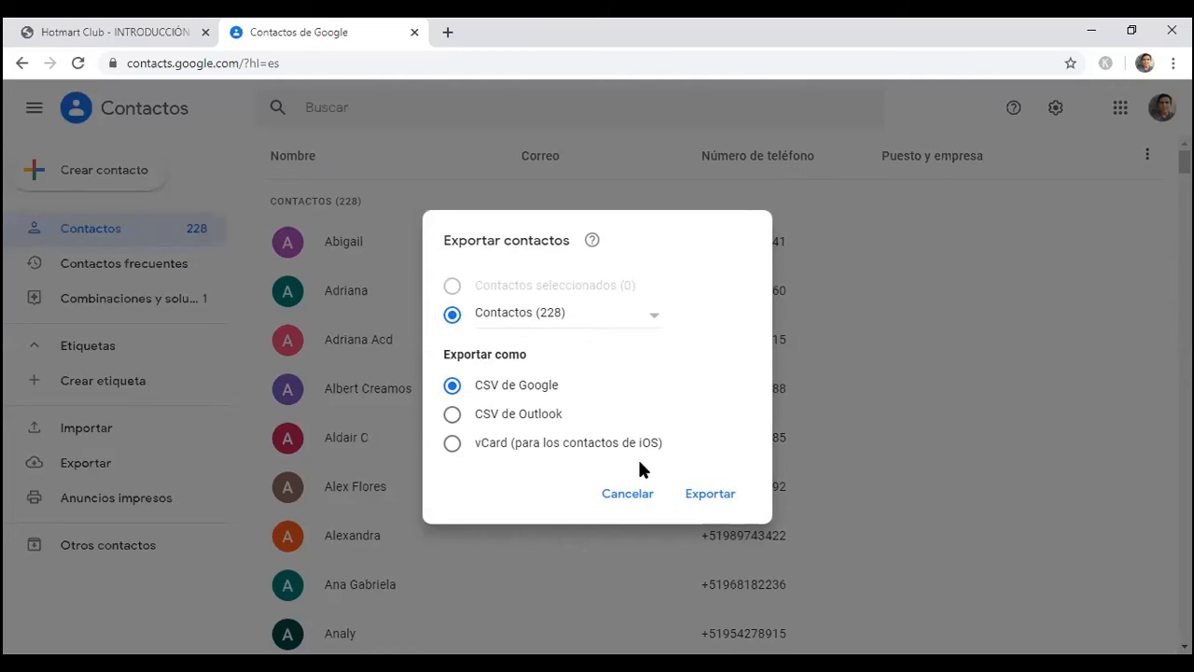
{"action": "left_click", "coordinate": [640, 493]}
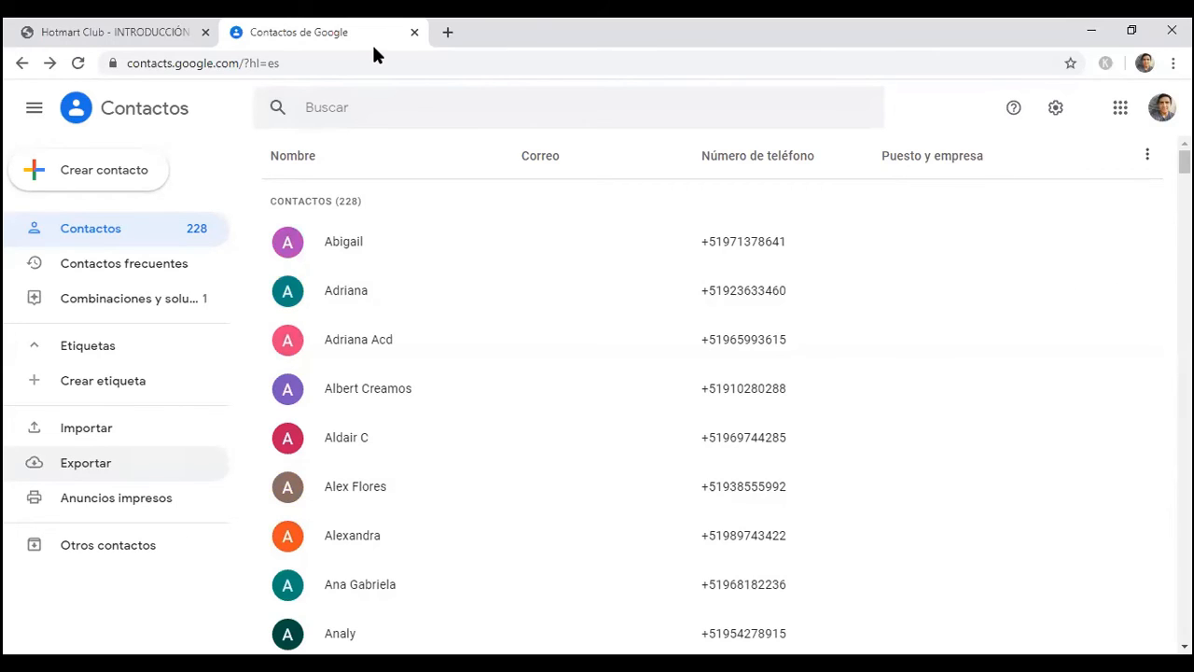
{"action": "key", "text": "ctrl+w"}
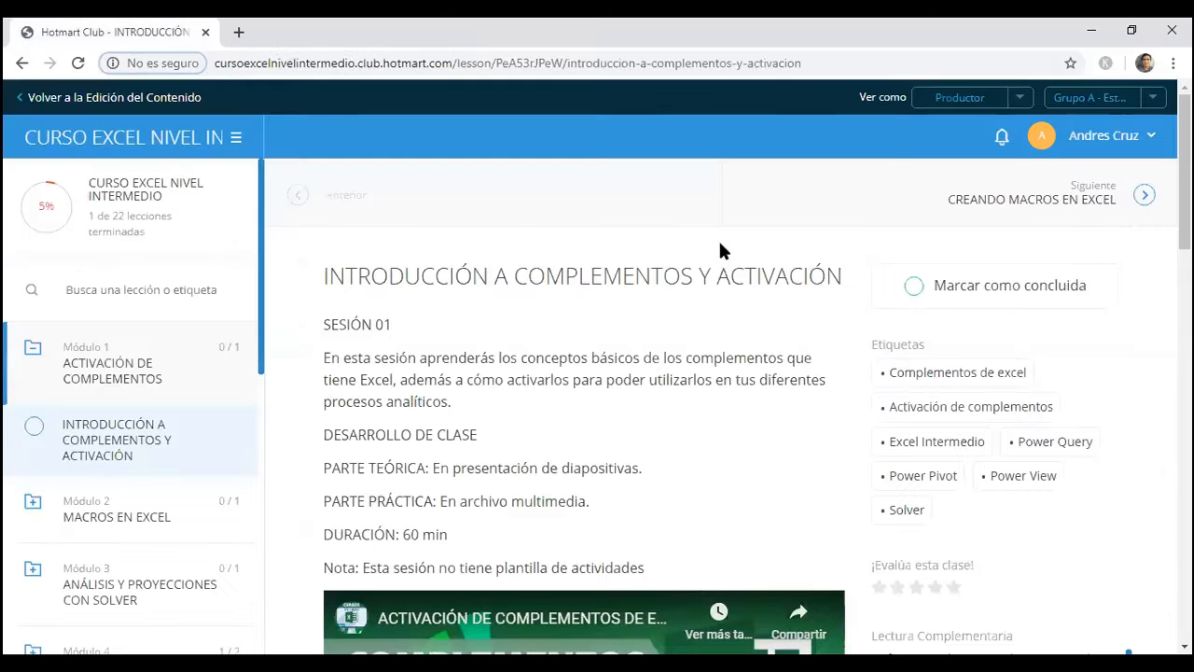
Switch to the contacts workbook in Excel
{"action": "key", "text": "alt+Tab"}
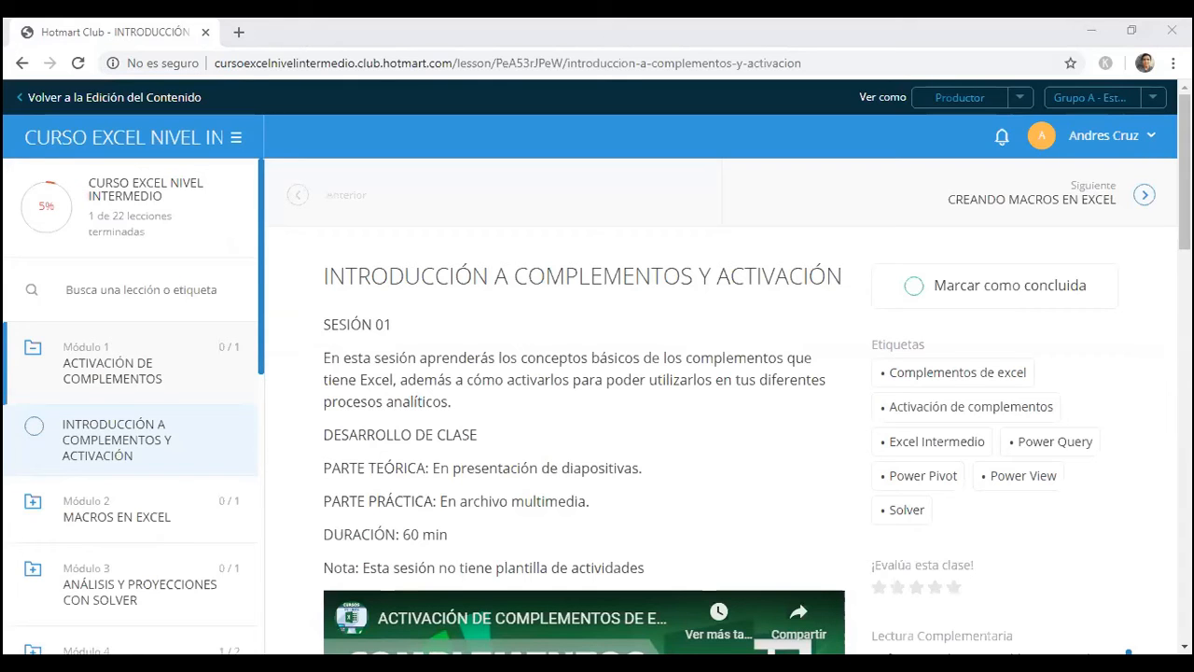
{"action": "key", "text": "alt+Tab"}
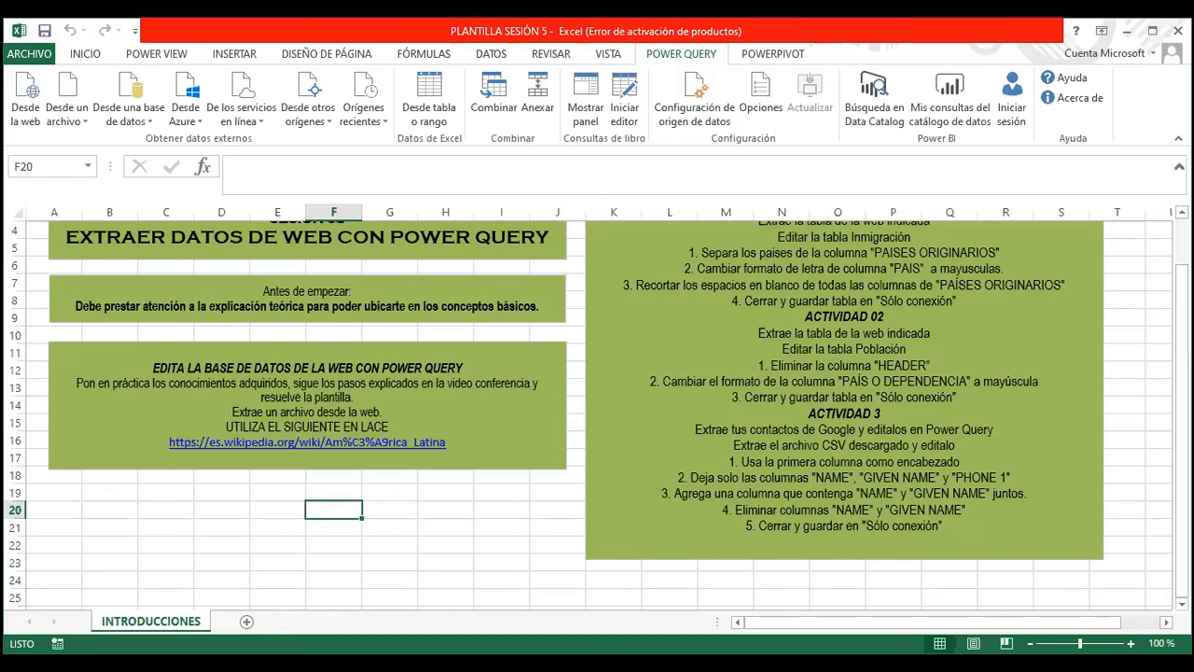
{"action": "key", "text": "alt+Tab"}
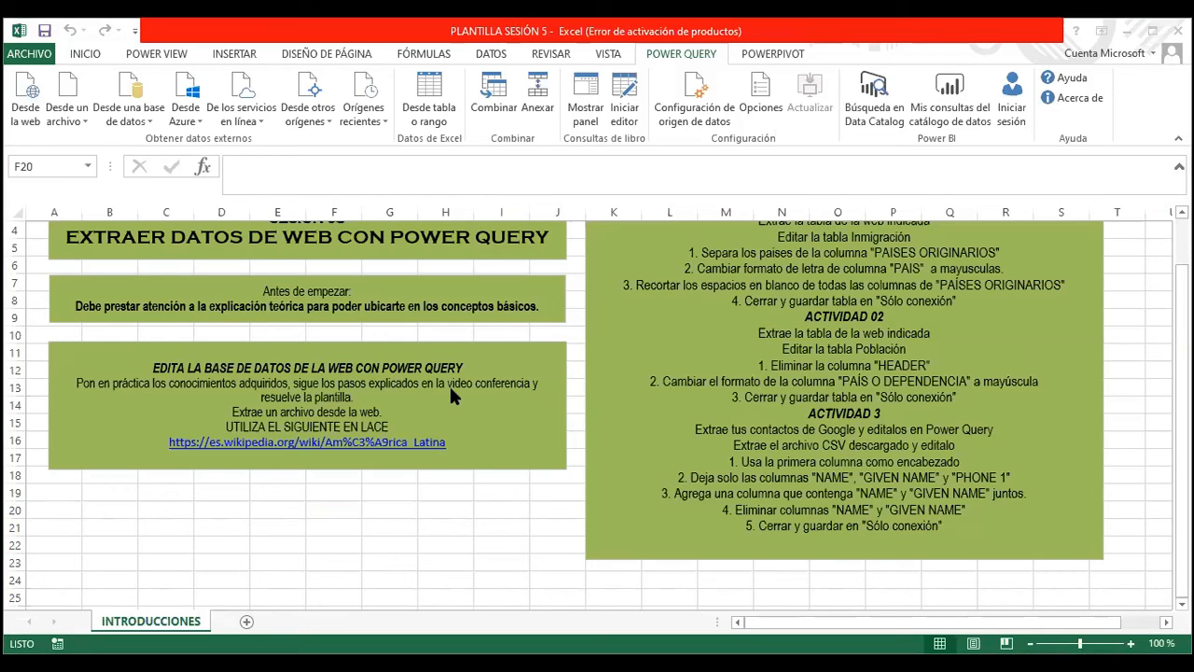
{"action": "key", "text": "alt+Tab"}
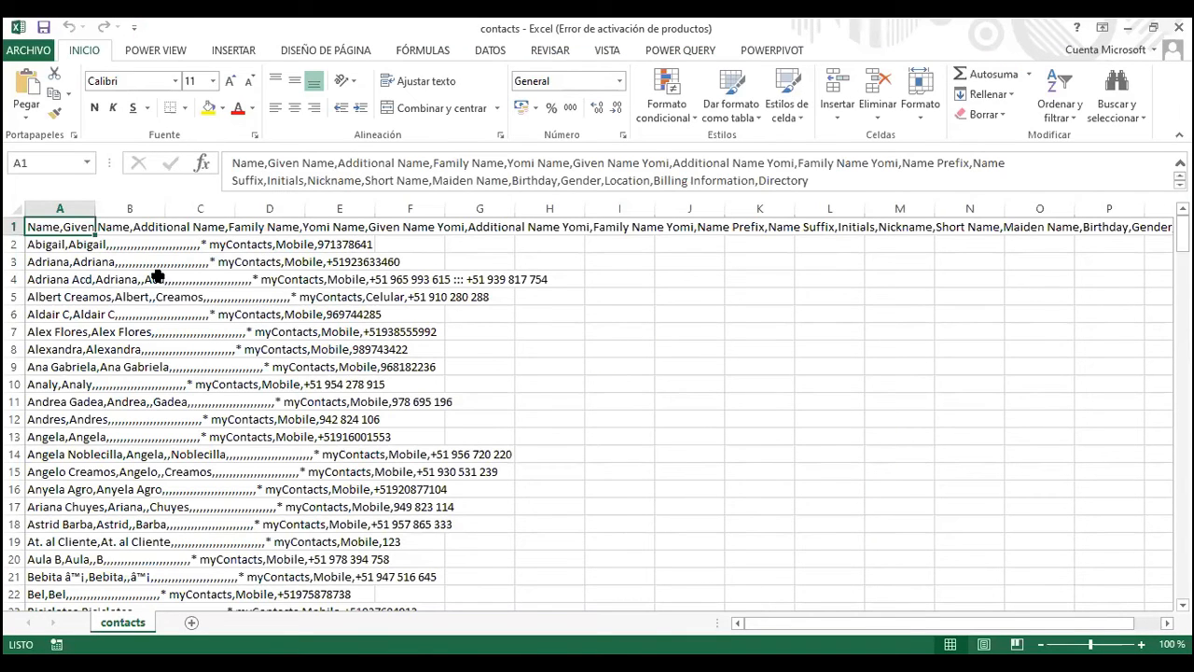
Examine the comma-separated contact rows and the header names in cell A1 of the contacts sheet
{"action": "left_click", "coordinate": [75, 245]}
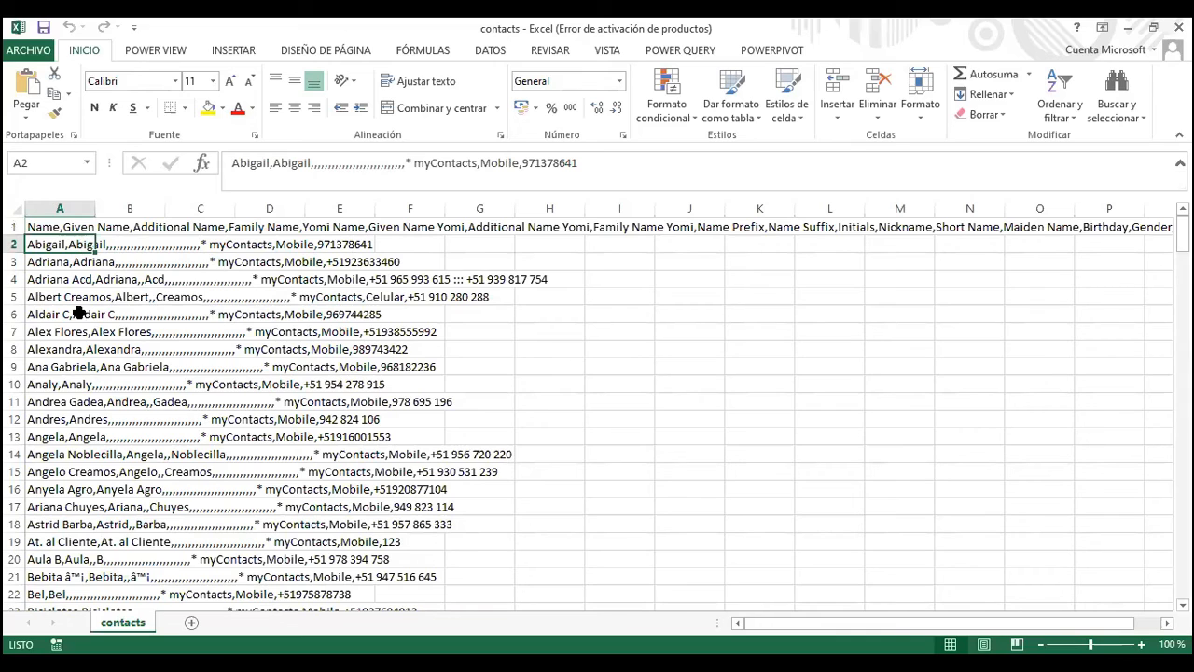
{"action": "scroll", "coordinate": [79, 346], "scroll_direction": "down", "scroll_amount": 14}
{"action": "scroll", "coordinate": [84, 356], "scroll_direction": "up", "scroll_amount": 7}
{"action": "scroll", "coordinate": [84, 356], "scroll_direction": "up", "scroll_amount": 7}
{"action": "left_click", "coordinate": [64, 229]}
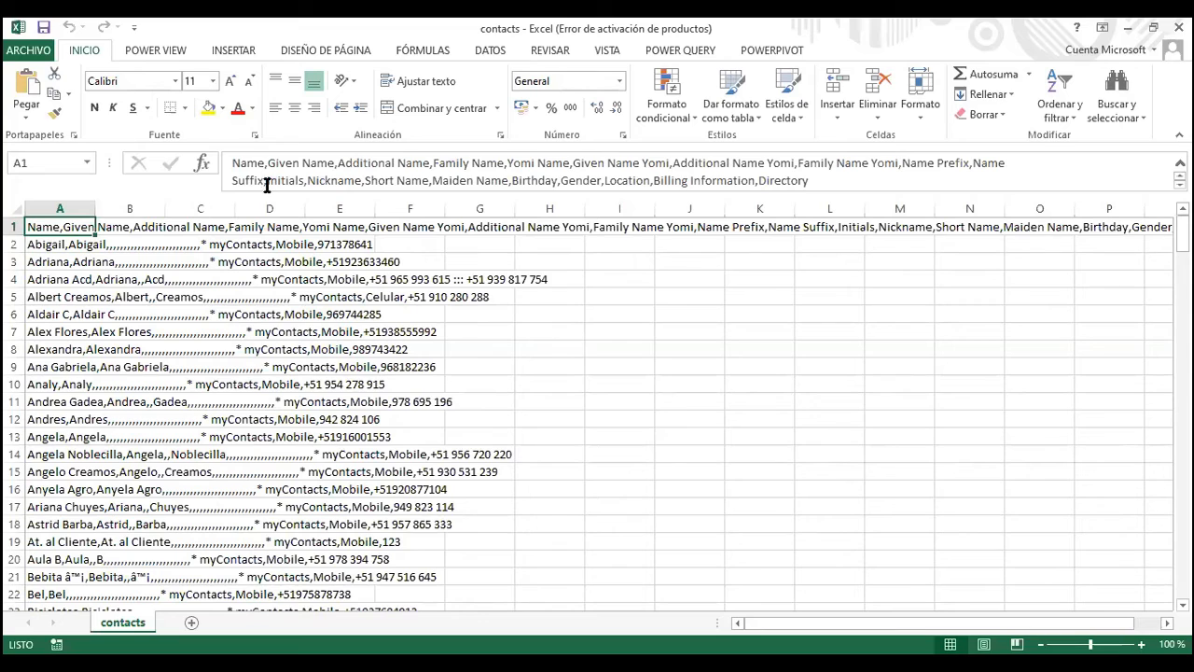
{"action": "left_click_drag", "start_coordinate": [233, 163], "coordinate": [430, 161]}
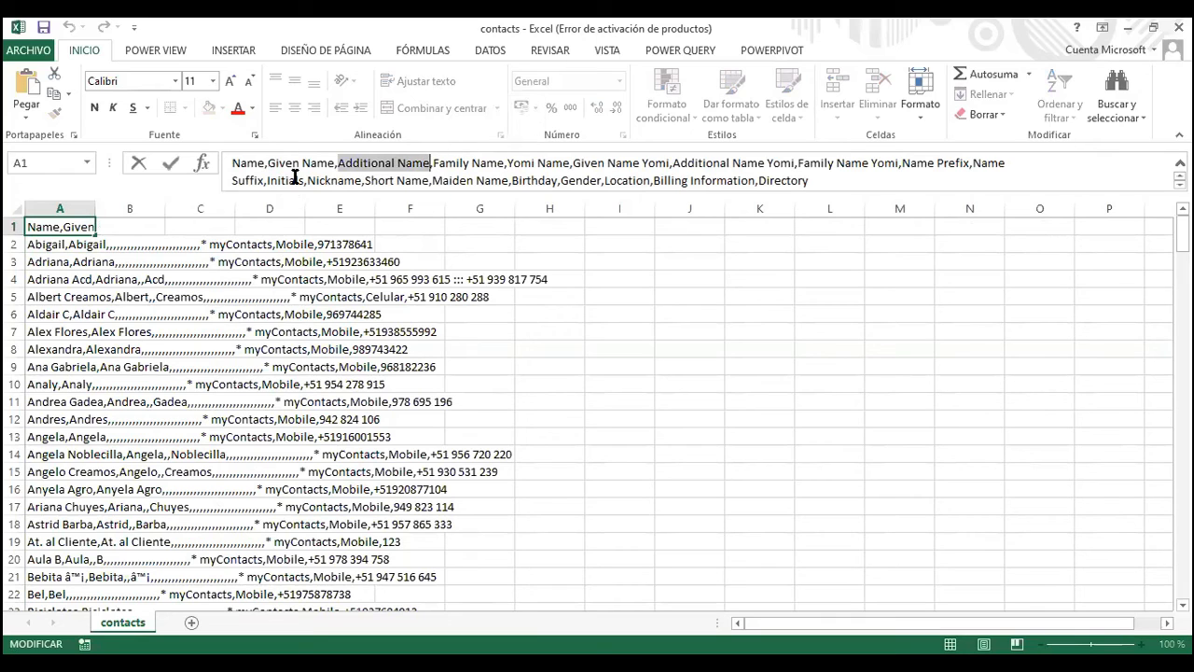
{"action": "left_click", "coordinate": [257, 291]}
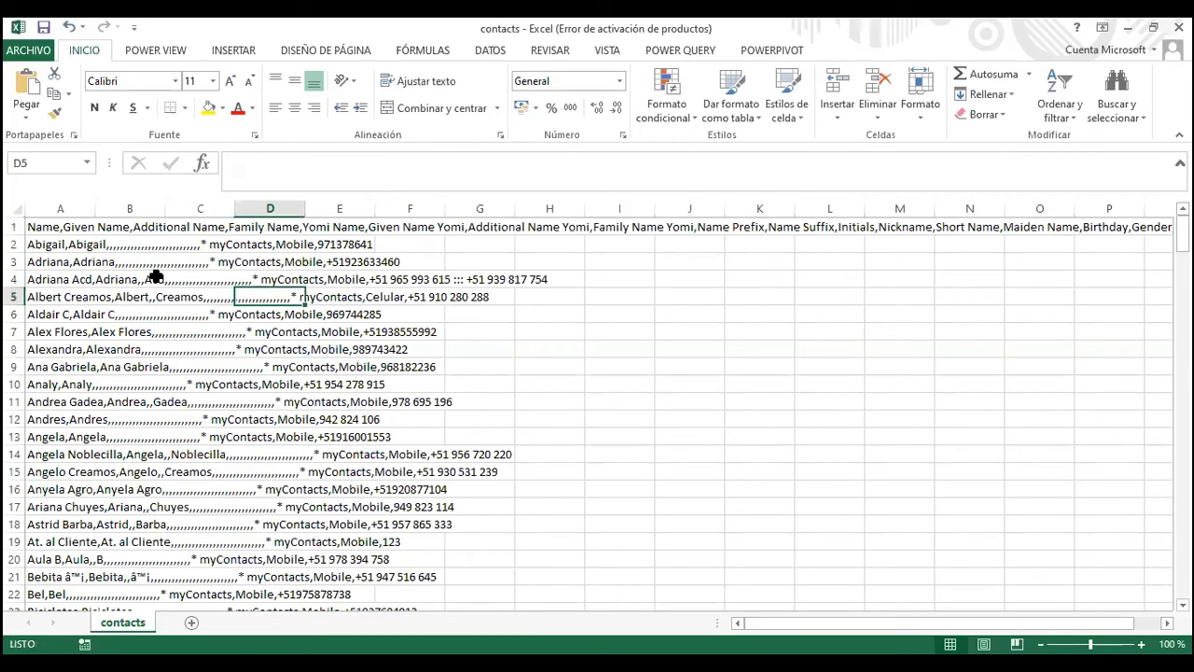
Compare the header text in cell A1 and the contact entries in column A with the sheet's separate columns A to I
{"action": "left_click", "coordinate": [93, 228]}
{"action": "left_click", "coordinate": [80, 207]}
{"action": "mouse_move", "coordinate": [94, 207]}
{"action": "left_mouse_down"}
{"action": "mouse_move", "coordinate": [227, 195]}
{"action": "mouse_move", "coordinate": [620, 207]}
{"action": "left_mouse_up"}
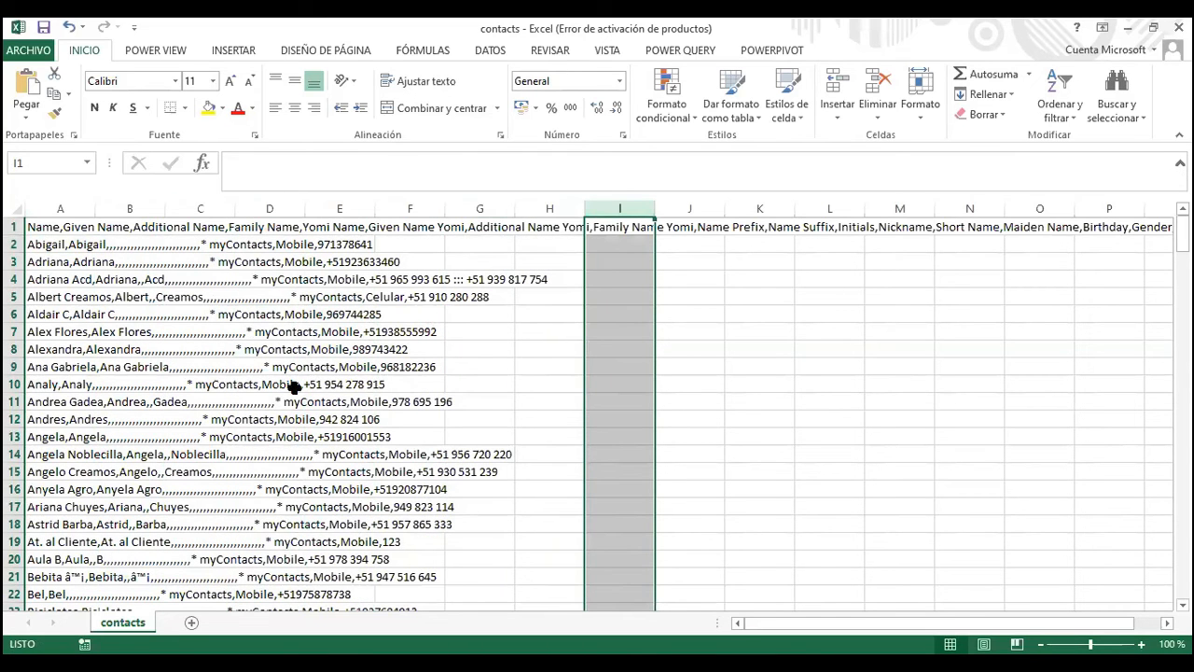
{"action": "left_click", "coordinate": [168, 315]}
{"action": "left_click", "coordinate": [94, 280]}
{"action": "left_click", "coordinate": [69, 244]}
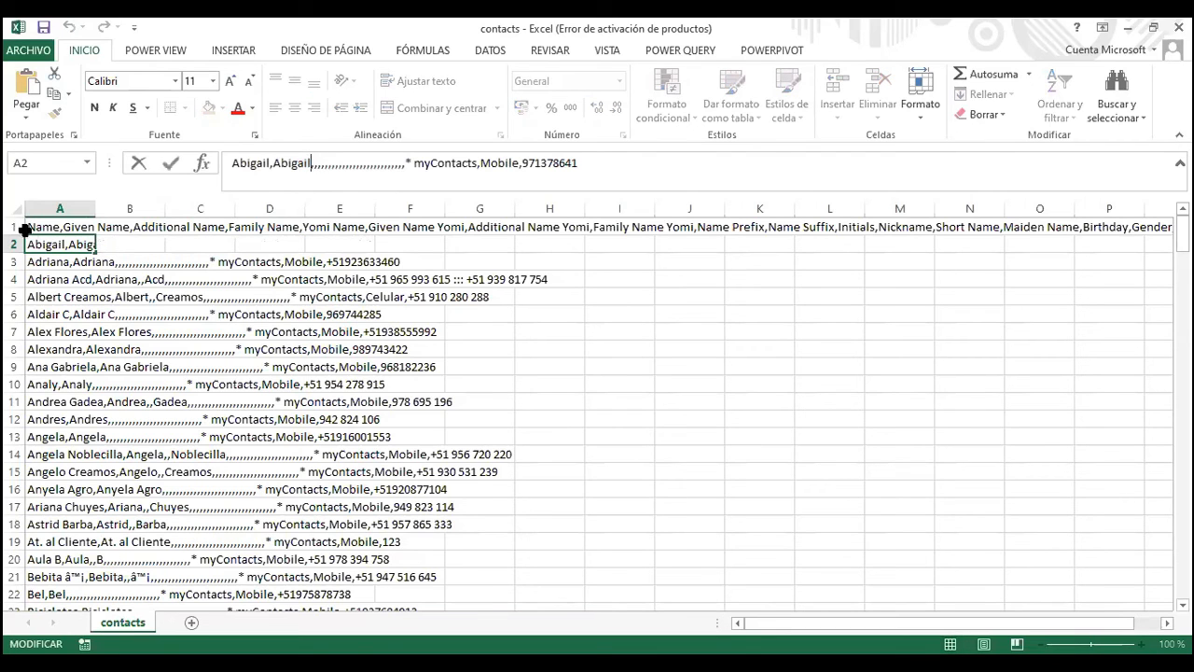
{"action": "left_click", "coordinate": [48, 225]}
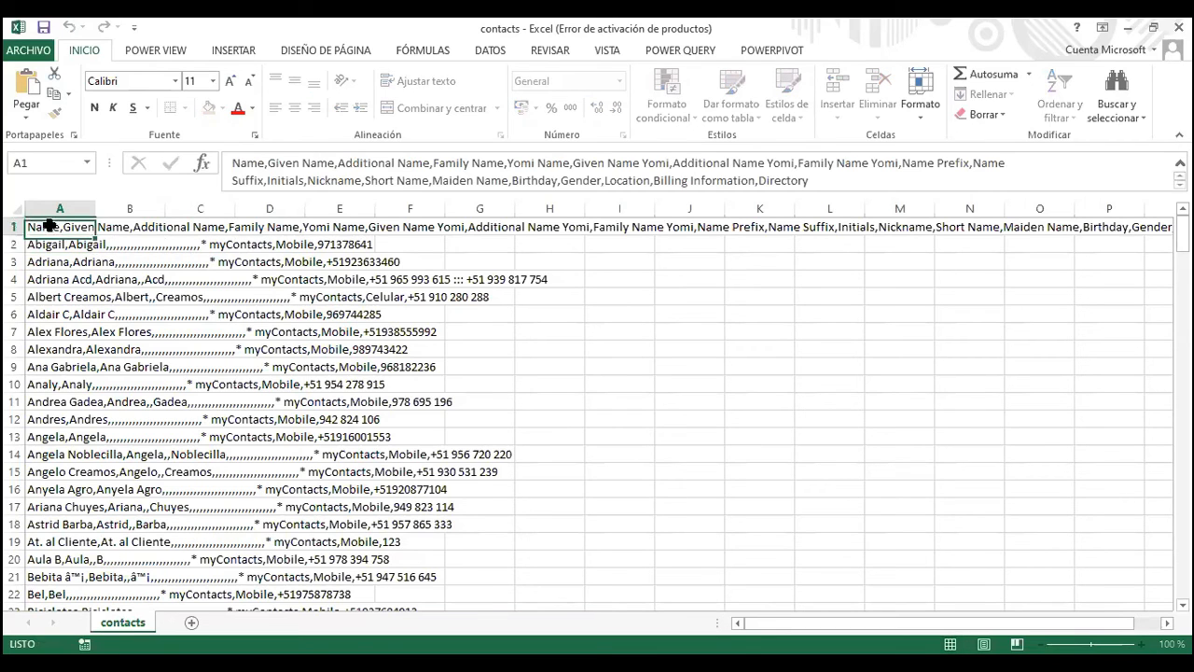
{"action": "left_click", "coordinate": [237, 163]}
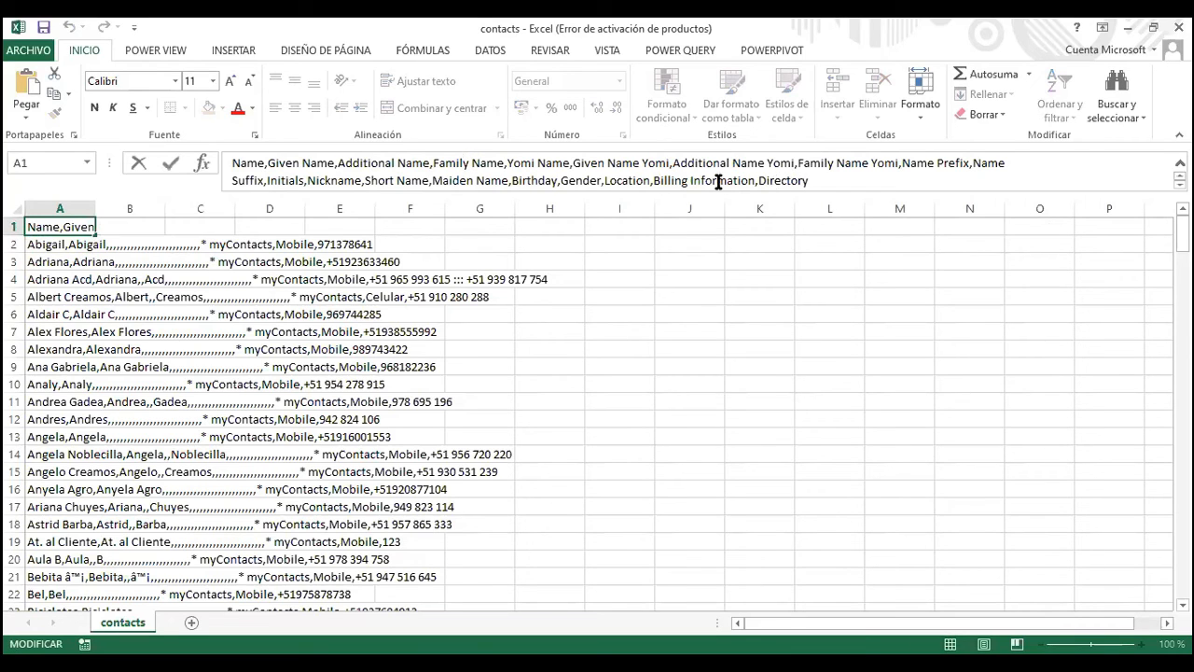
{"action": "left_click", "coordinate": [65, 243]}
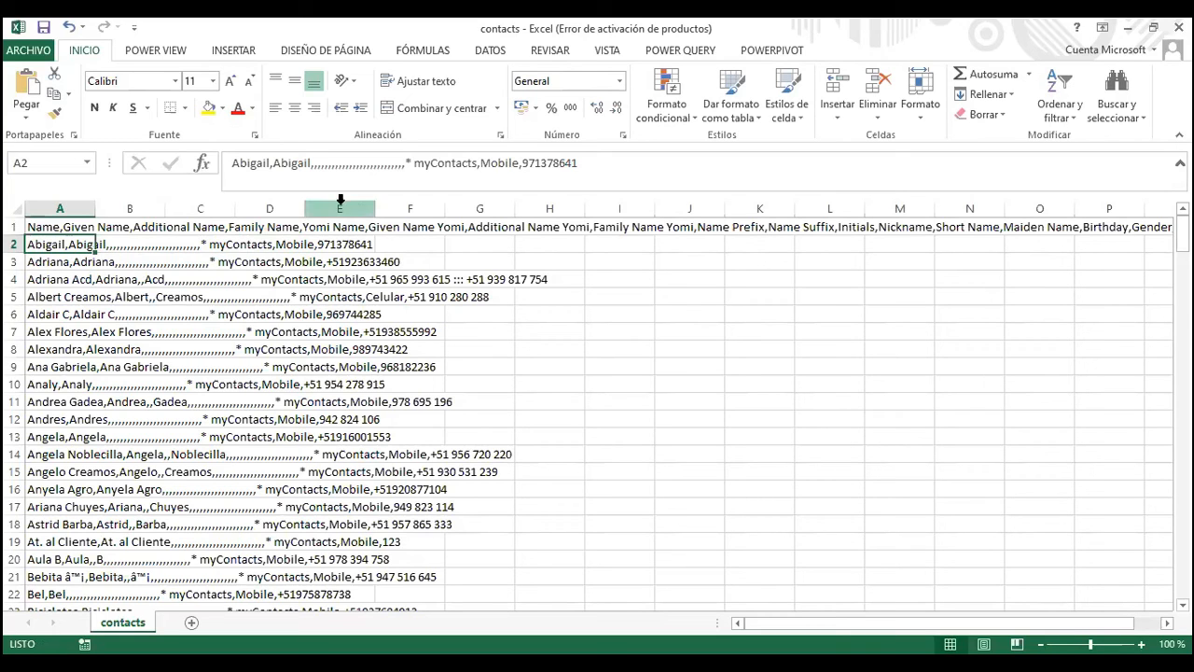
{"action": "left_click", "coordinate": [413, 203]}
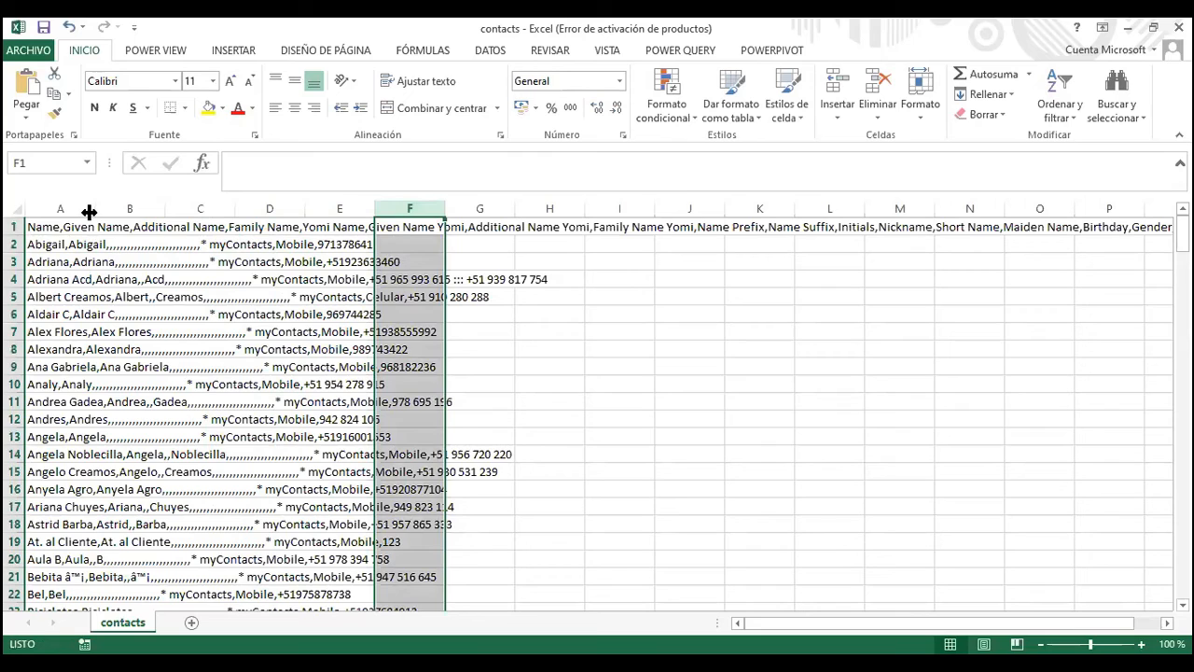
{"action": "left_click", "coordinate": [85, 207]}
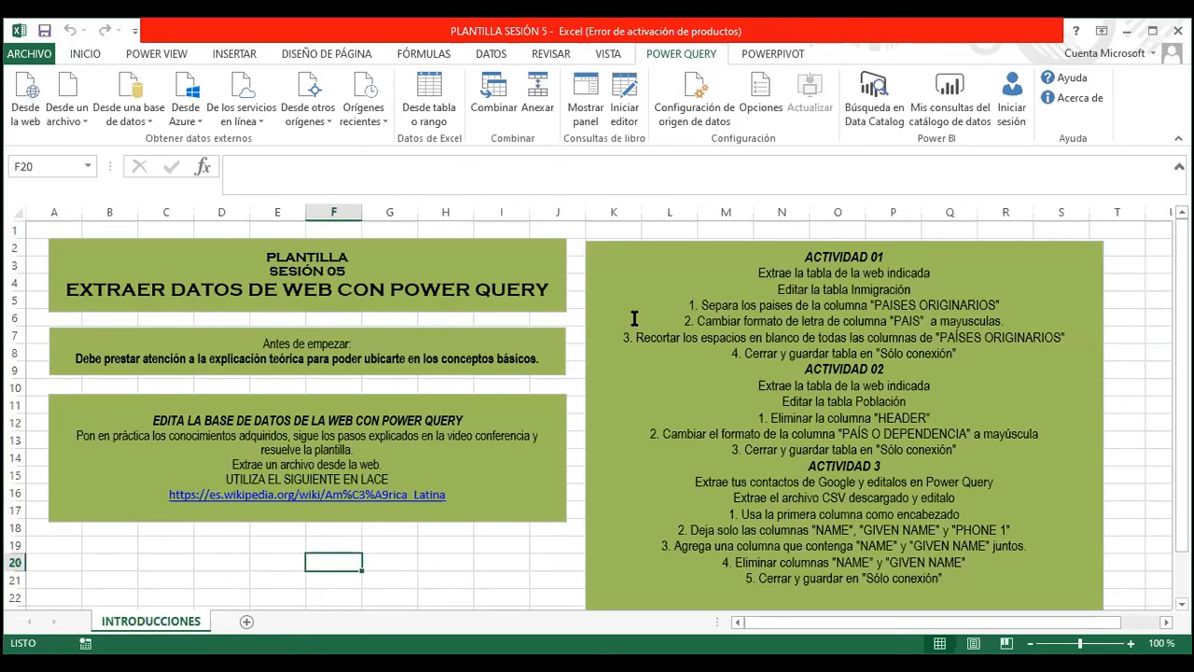
In the PLANTILLA SESIÓN 5 workbook, import contacts.csv from the CLASE 5 course folder as a text/CSV source and open it for editing in Power Query
{"action": "left_click", "coordinate": [72, 112]}
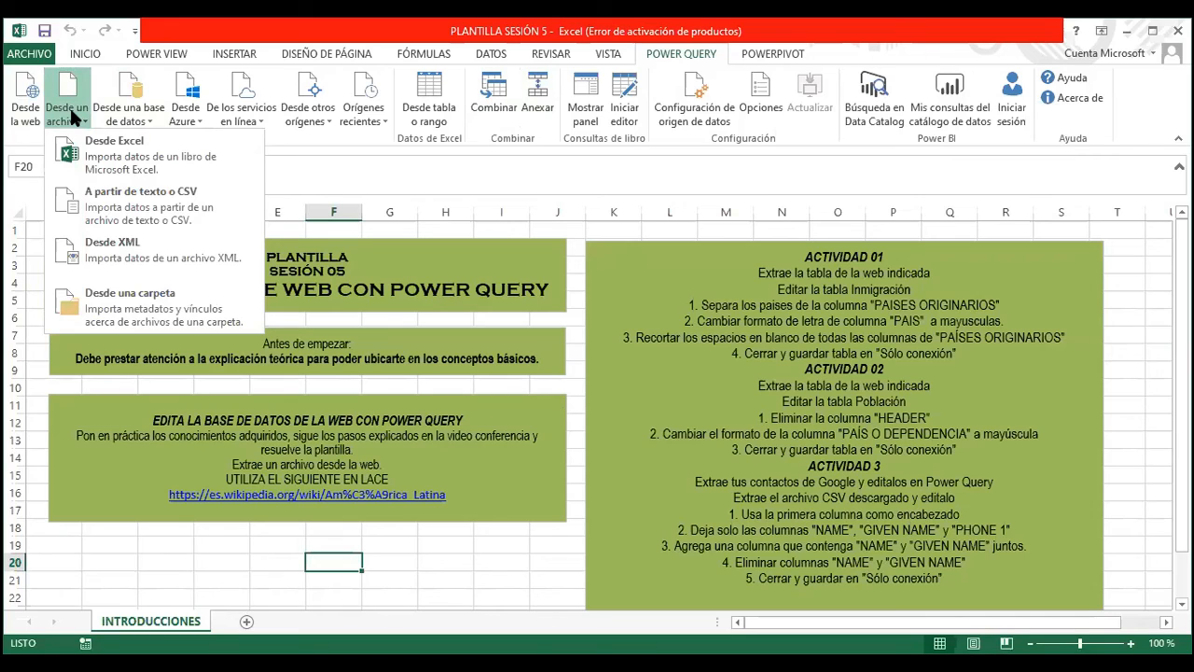
{"action": "left_click", "coordinate": [157, 200]}
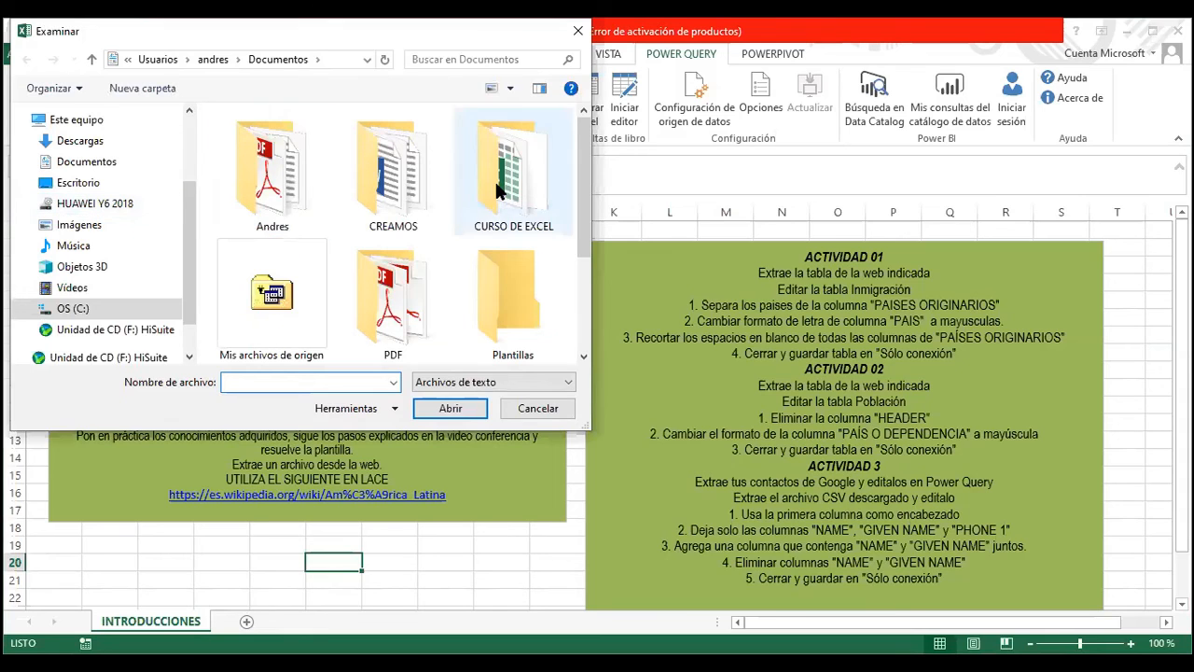
{"action": "double_click", "coordinate": [495, 179]}
{"action": "double_click", "coordinate": [280, 175]}
{"action": "double_click", "coordinate": [274, 216]}
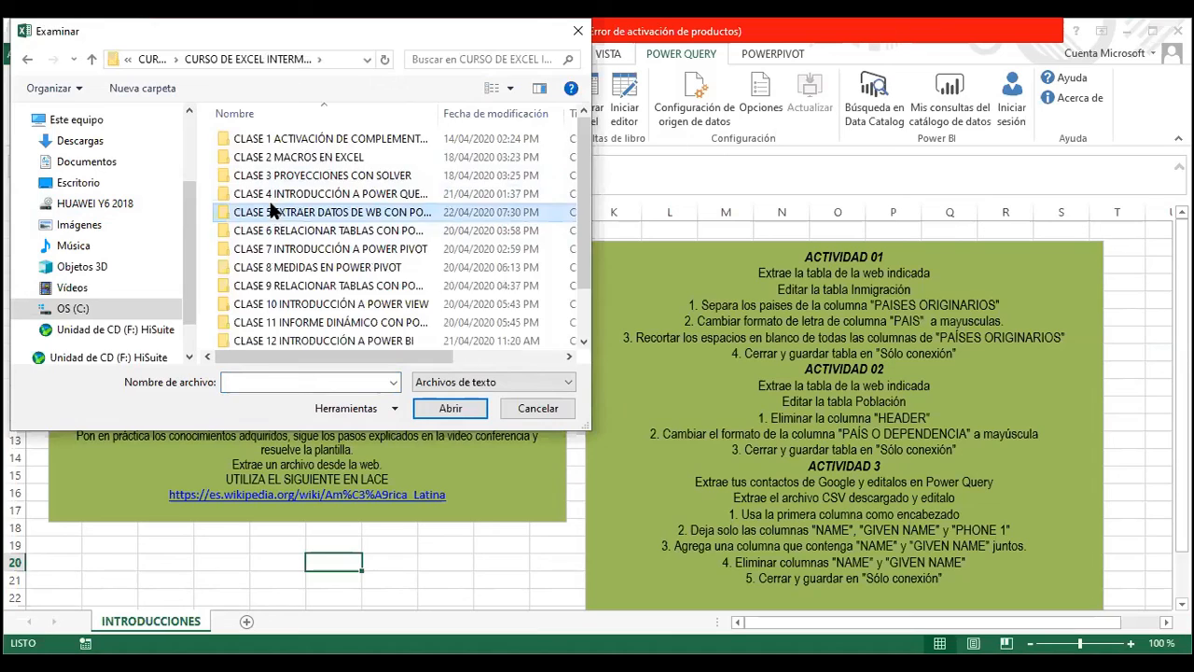
{"action": "left_click", "coordinate": [259, 141]}
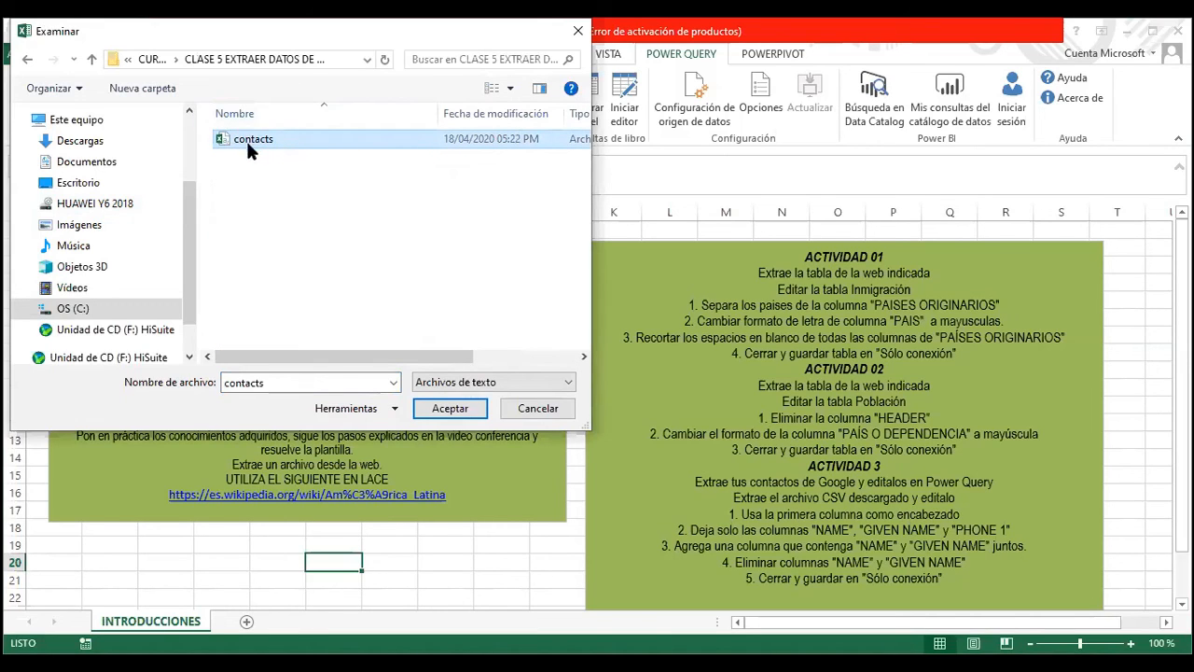
{"action": "left_click", "coordinate": [433, 405]}
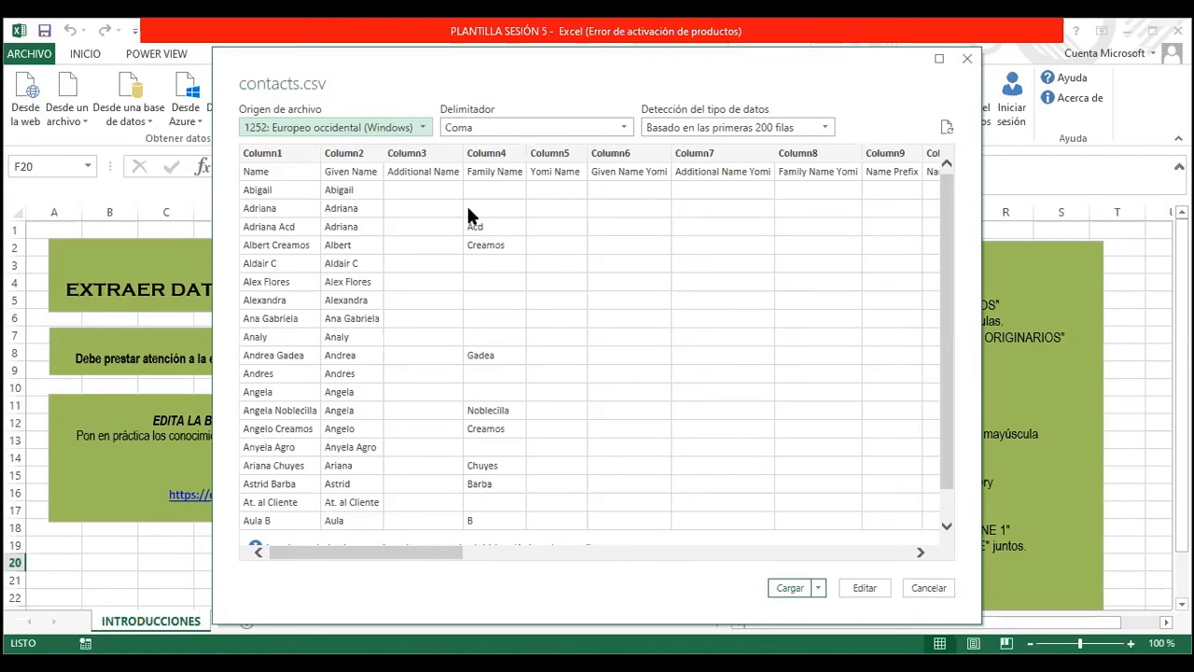
{"action": "left_click_drag", "start_coordinate": [385, 556], "coordinate": [337, 292]}
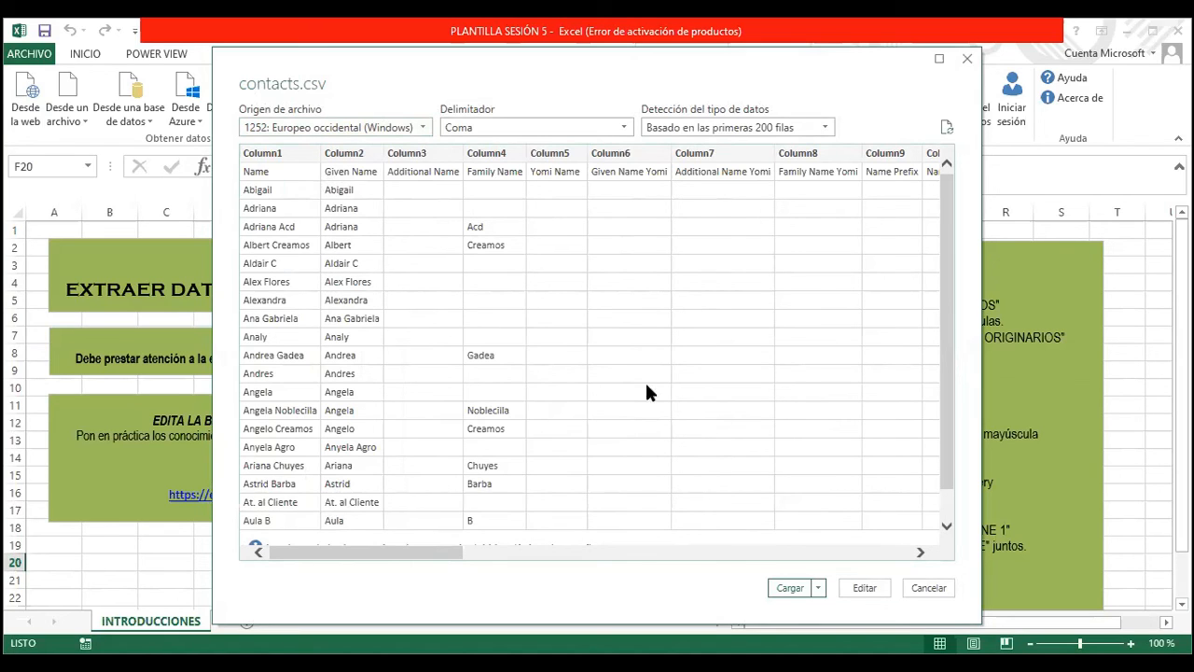
{"action": "left_click", "coordinate": [861, 588]}
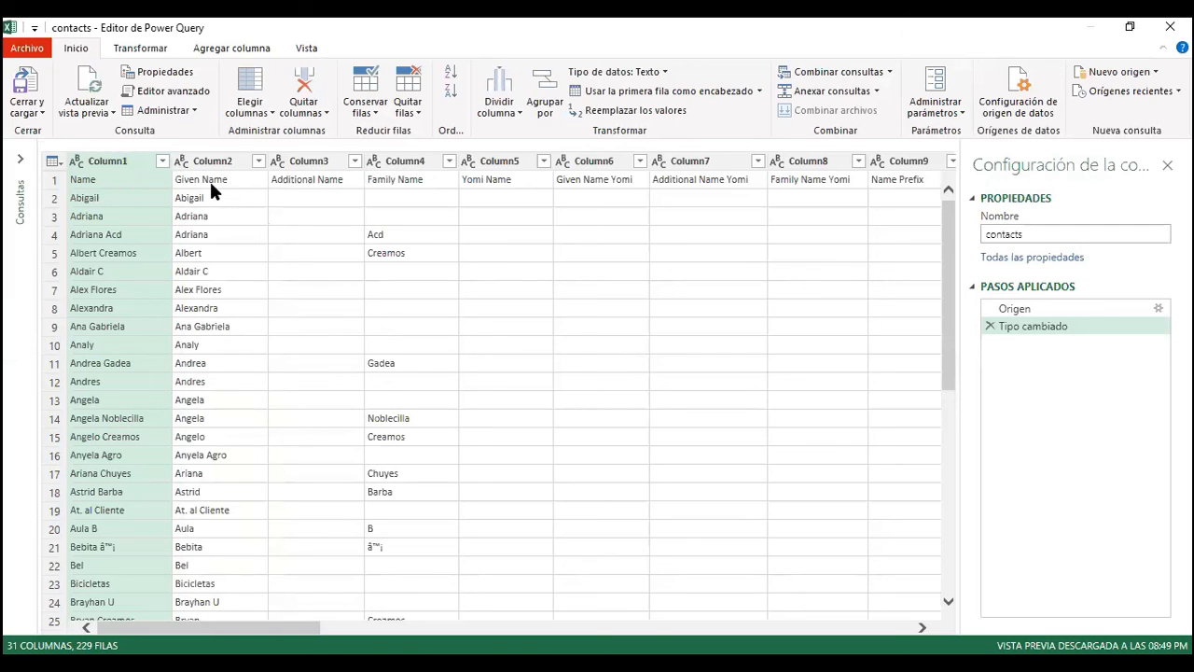
Check the field names in row 1 across all columns of the contacts query and promote that first row to column headers
{"action": "left_click", "coordinate": [112, 177]}
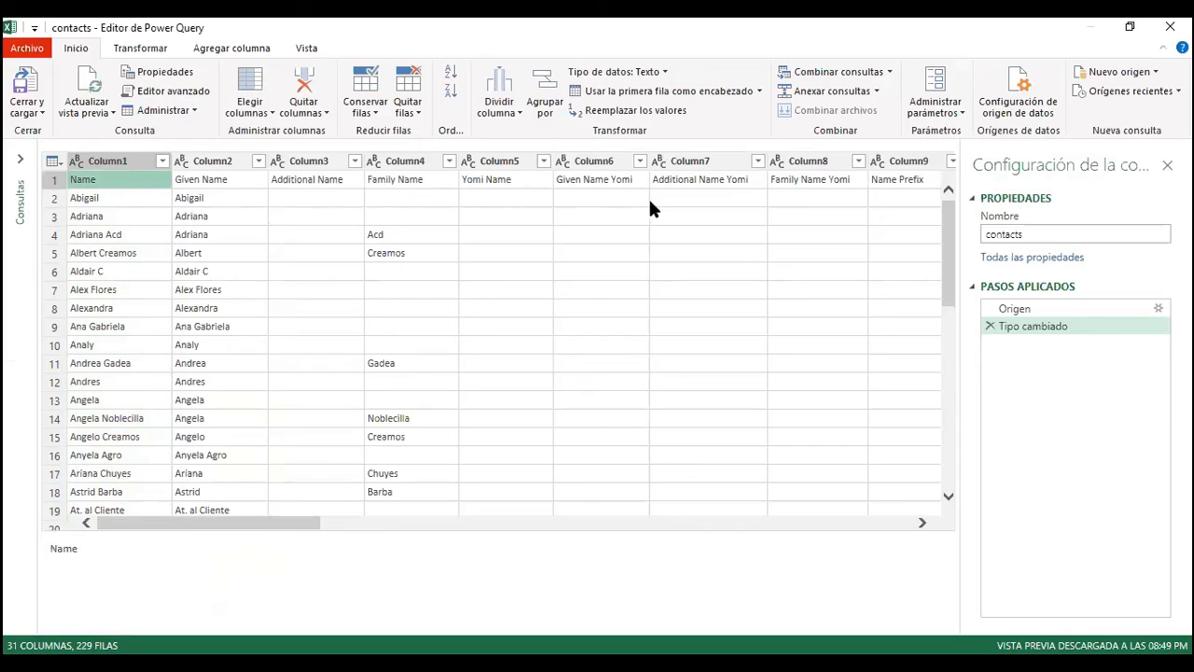
{"action": "left_click_drag", "start_coordinate": [283, 523], "coordinate": [914, 469]}
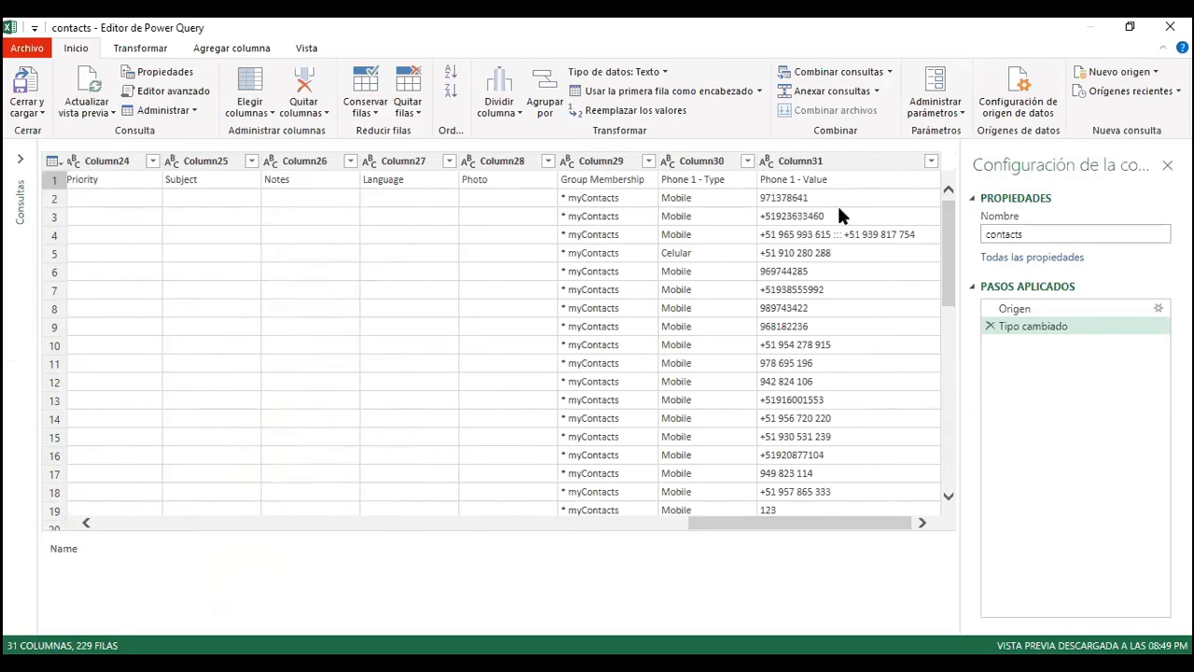
{"action": "left_click_drag", "start_coordinate": [839, 522], "coordinate": [234, 529]}
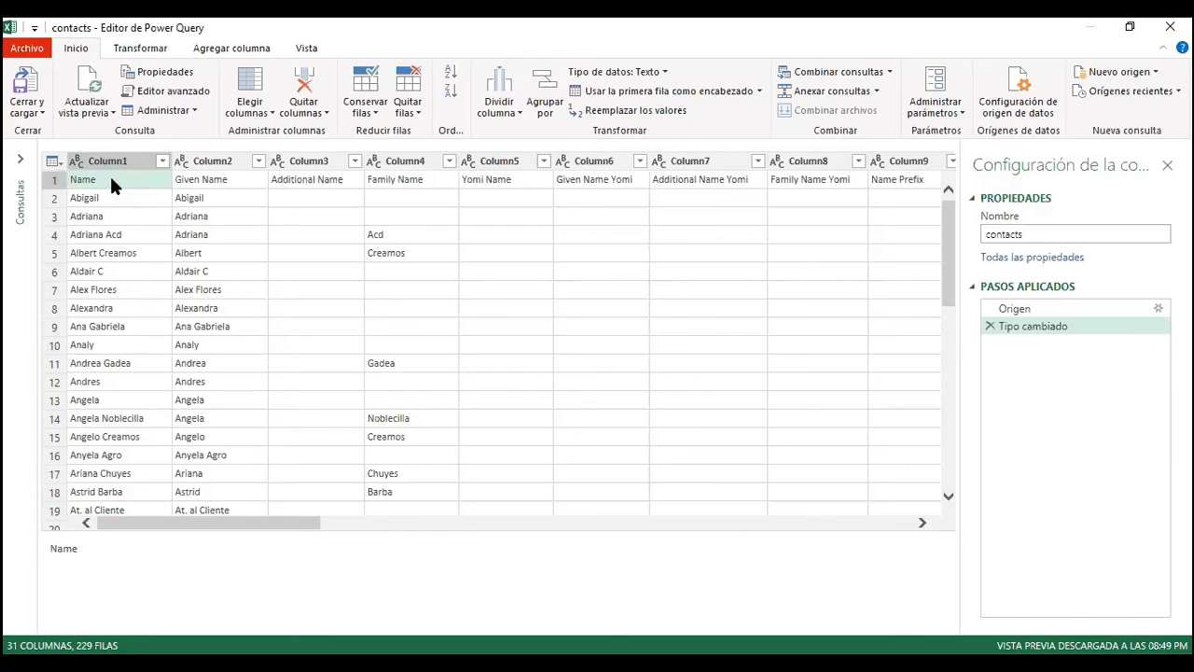
{"action": "left_click", "coordinate": [53, 179]}
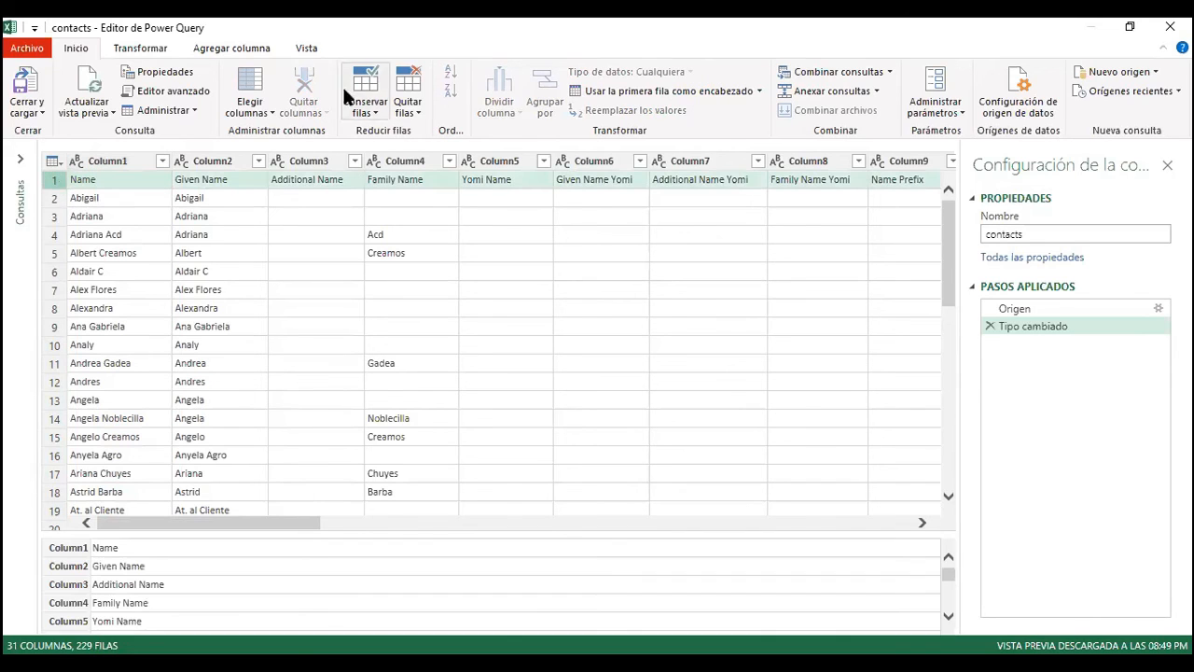
{"action": "left_click", "coordinate": [158, 48]}
{"action": "left_click", "coordinate": [234, 49]}
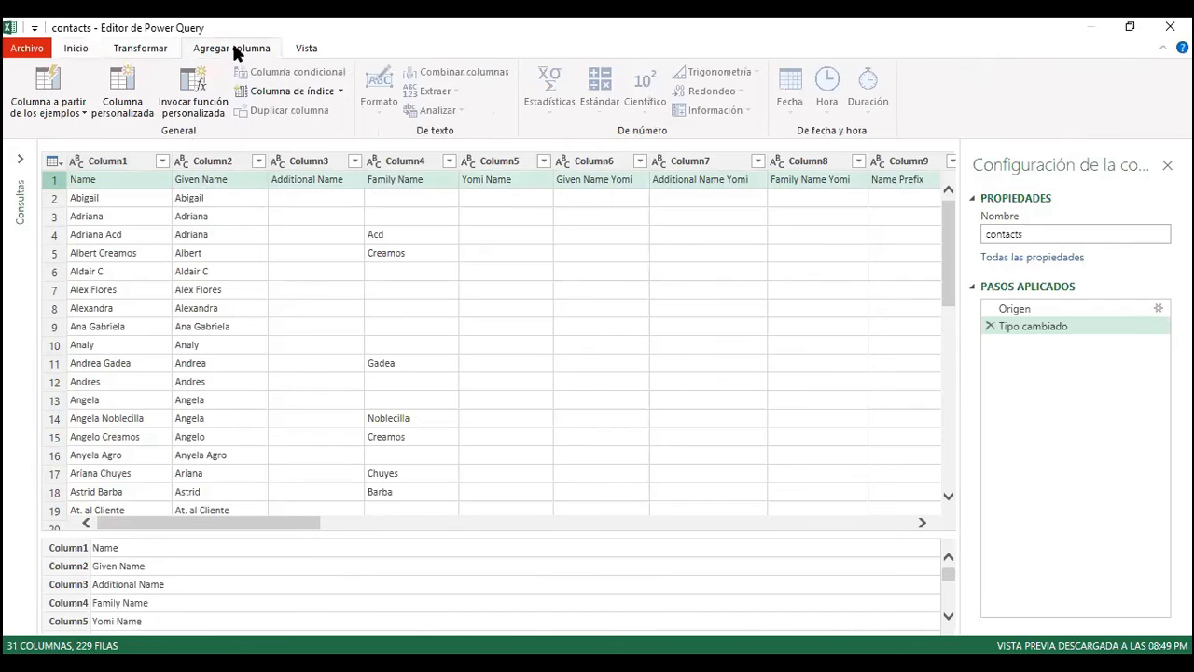
{"action": "left_click", "coordinate": [80, 50]}
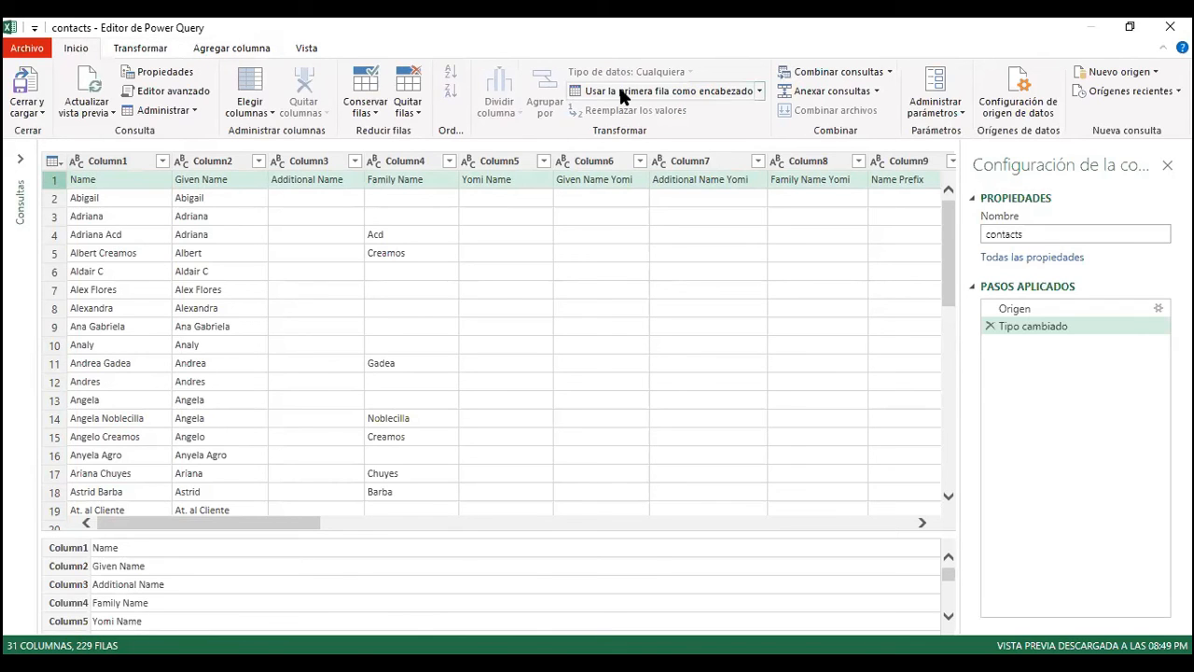
{"action": "left_click", "coordinate": [650, 90]}
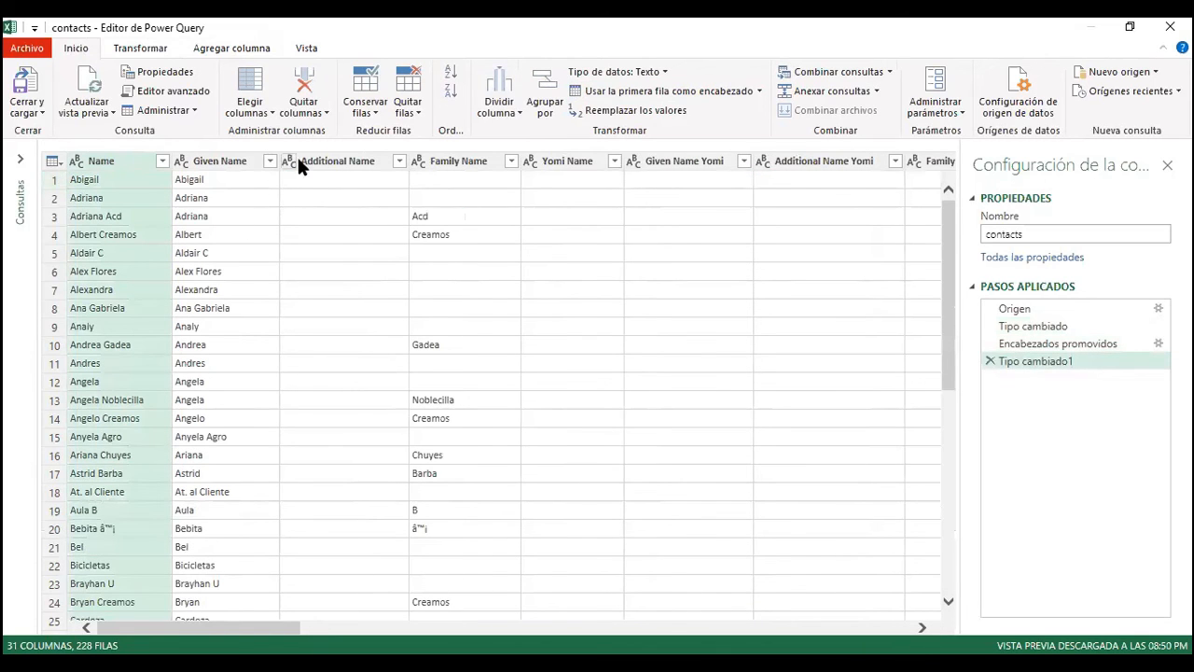
Remove all columns from Additional Name through Phone 1 - Type, keeping only Name, Given Name and Phone 1 - Value
{"action": "left_click", "coordinate": [318, 158]}
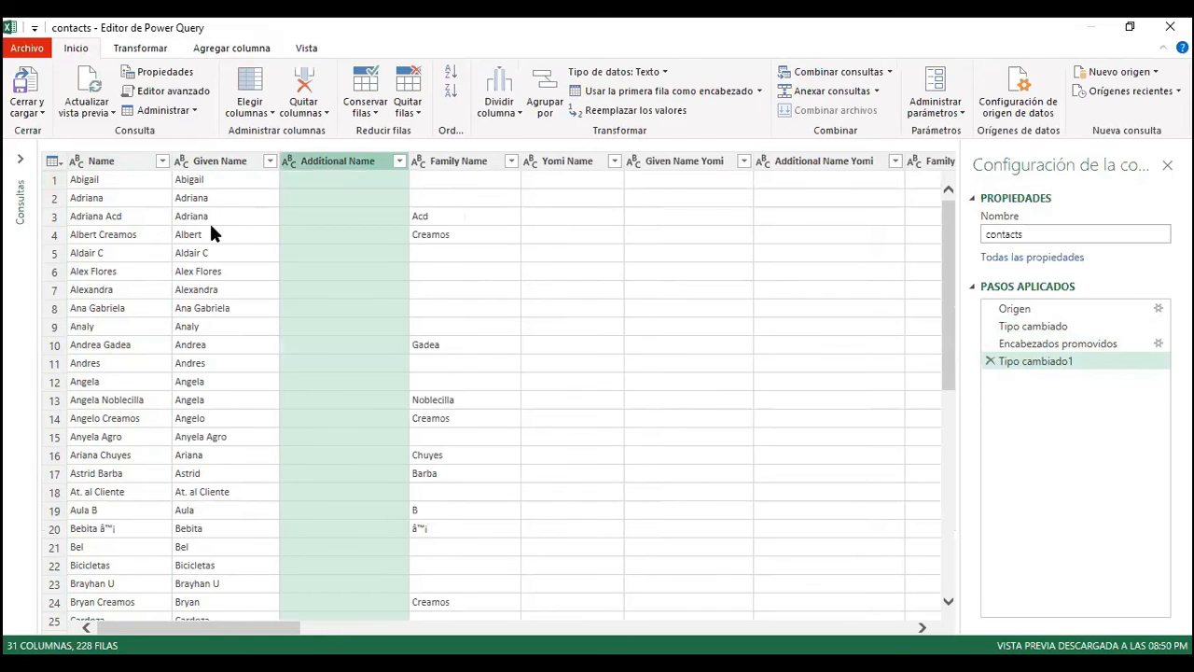
{"action": "key", "text": "shift+Right"}
{"action": "key", "text": "shift+Right"}
{"action": "key", "text": "shift+Right"}
{"action": "key", "text": "shift+Right"}
{"action": "key", "text": "shift+Right"}
{"action": "key", "text": "shift+Right"}
{"action": "key", "text": "shift+Right"}
{"action": "key", "text": "shift+Right"}
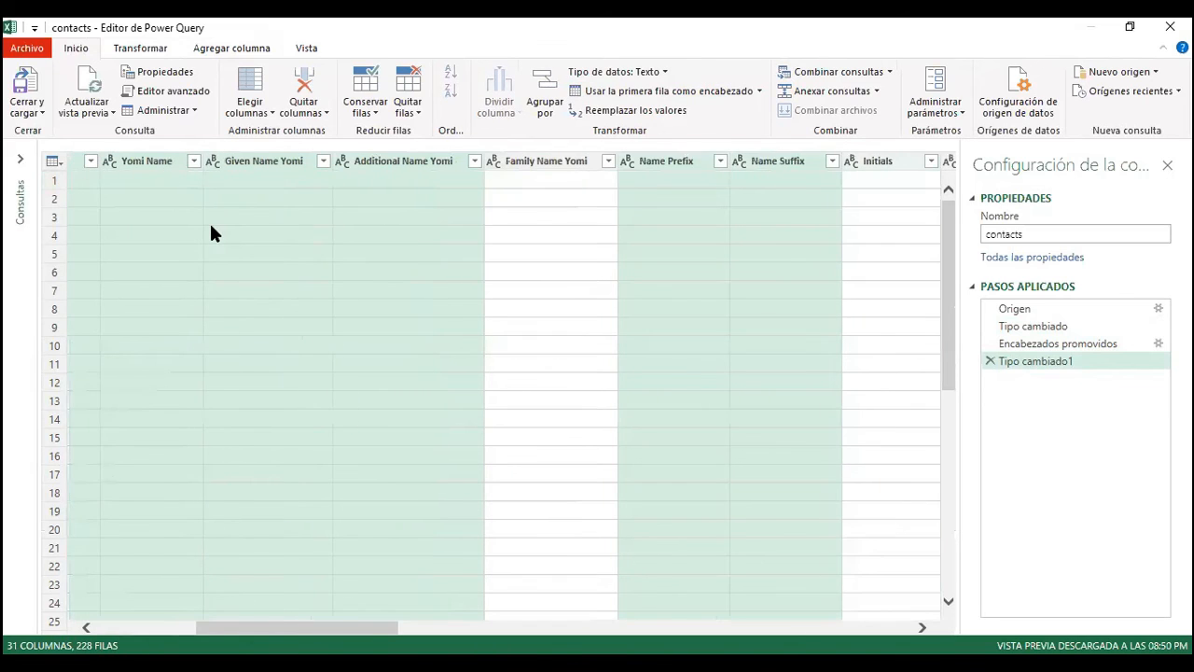
{"action": "key", "text": "shift+Left"}
{"action": "key", "text": "shift+Right"}
{"action": "key", "text": "shift+Right"}
{"action": "key", "text": "shift+Right"}
{"action": "key", "text": "shift+Right"}
{"action": "key", "text": "shift+Right"}
{"action": "key", "text": "shift+Right"}
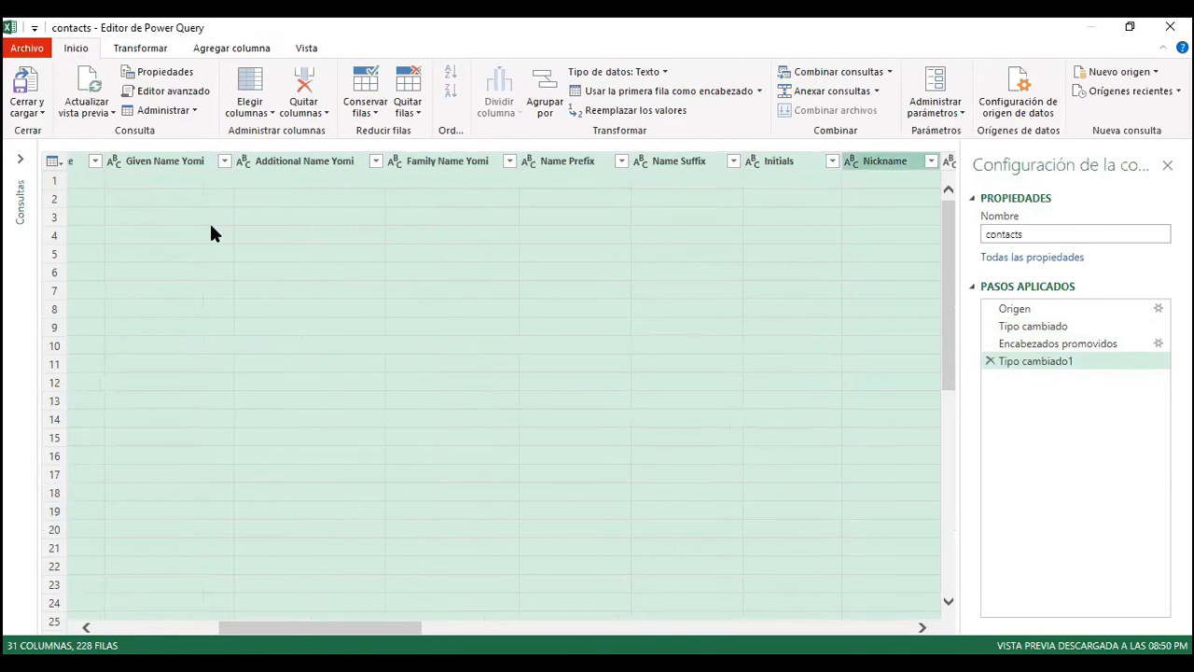
{"action": "key", "text": "shift+Right"}
{"action": "key", "text": "shift+Right"}
{"action": "key", "text": "shift+Right"}
{"action": "key", "text": "shift+Right"}
{"action": "key", "text": "shift+Right"}
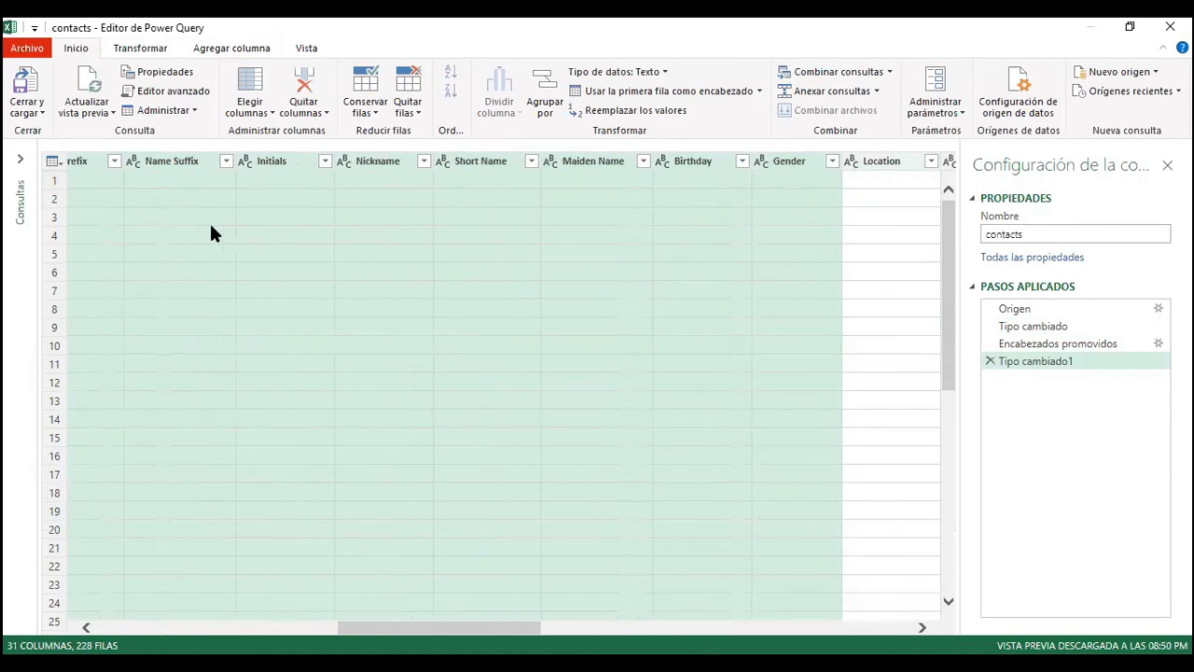
{"action": "key", "text": "shift+Right"}
{"action": "key", "text": "shift+Right"}
{"action": "key", "text": "shift+Right"}
{"action": "key", "text": "shift+Right"}
{"action": "key", "text": "shift+Right"}
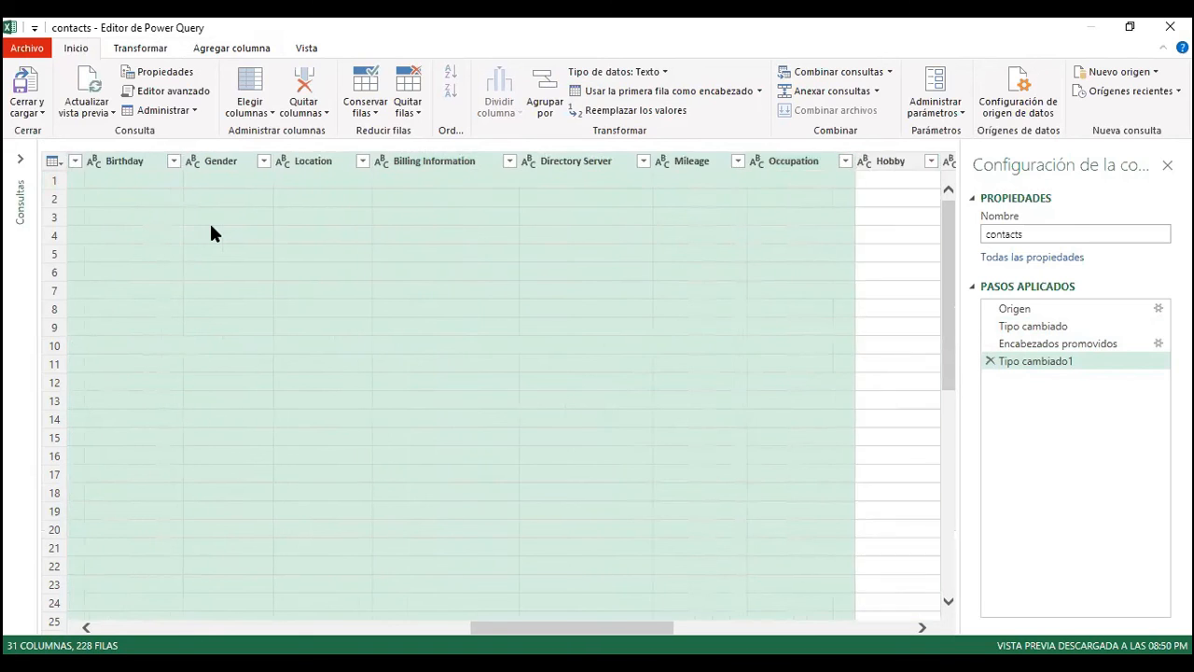
{"action": "key", "text": "shift+Right"}
{"action": "key", "text": "shift+Right"}
{"action": "key", "text": "shift+Right"}
{"action": "key", "text": "shift+Right"}
{"action": "key", "text": "shift+Right"}
{"action": "key", "text": "shift+Right"}
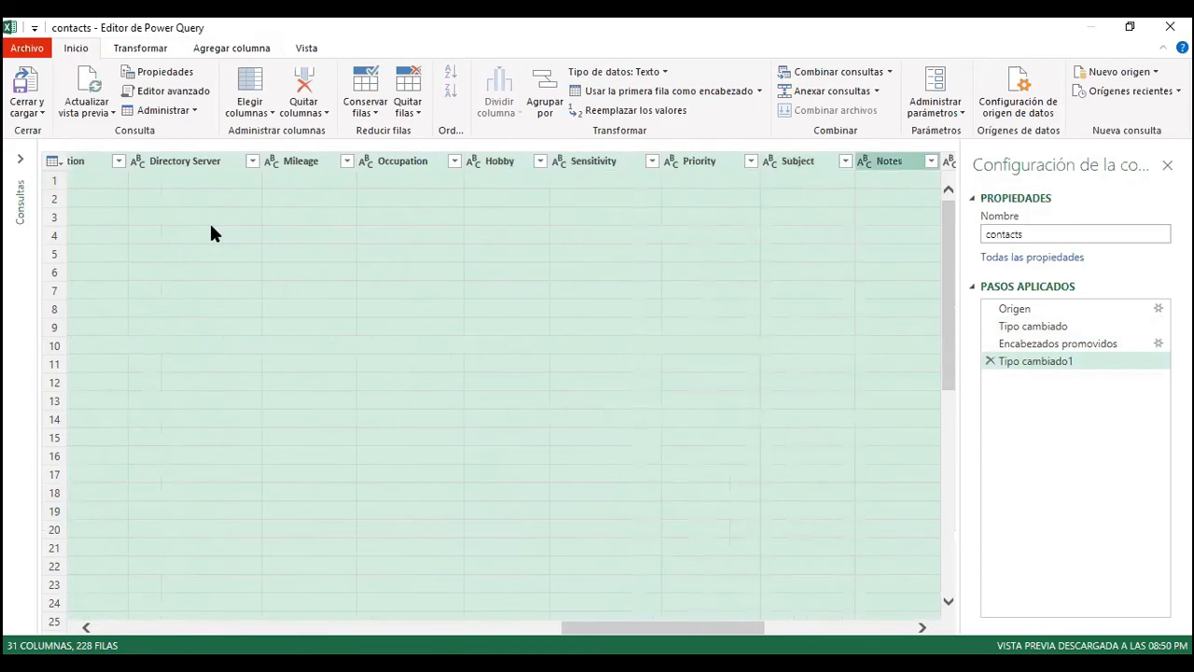
{"action": "key", "text": "shift+Right"}
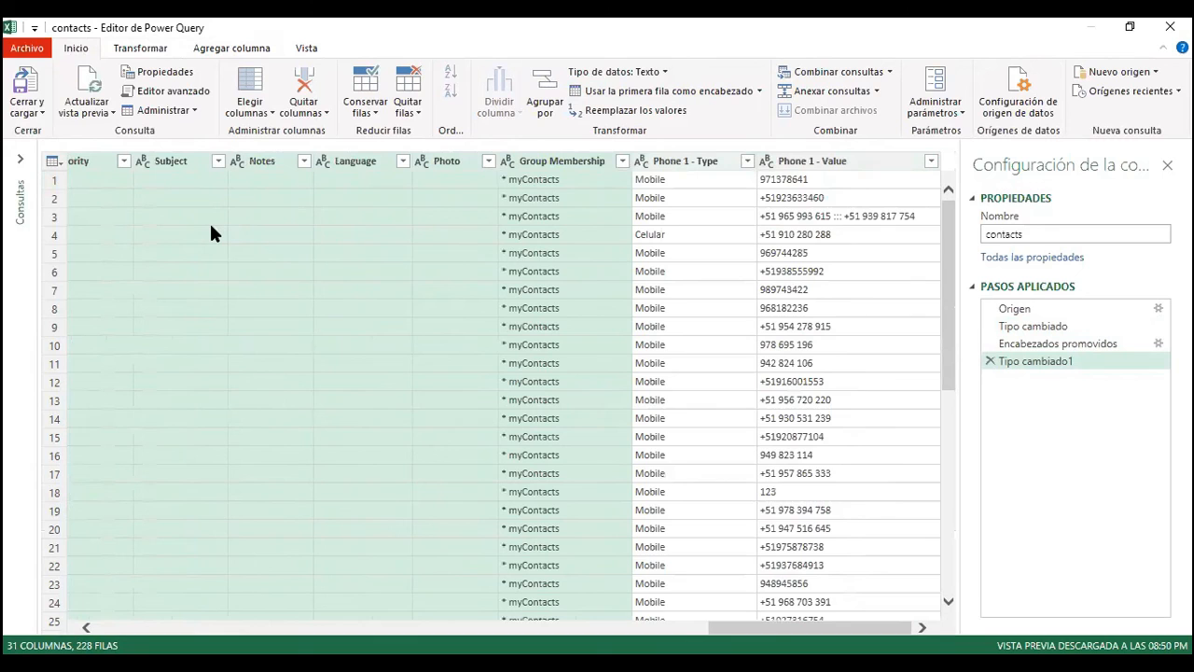
{"action": "key", "text": "shift+Right"}
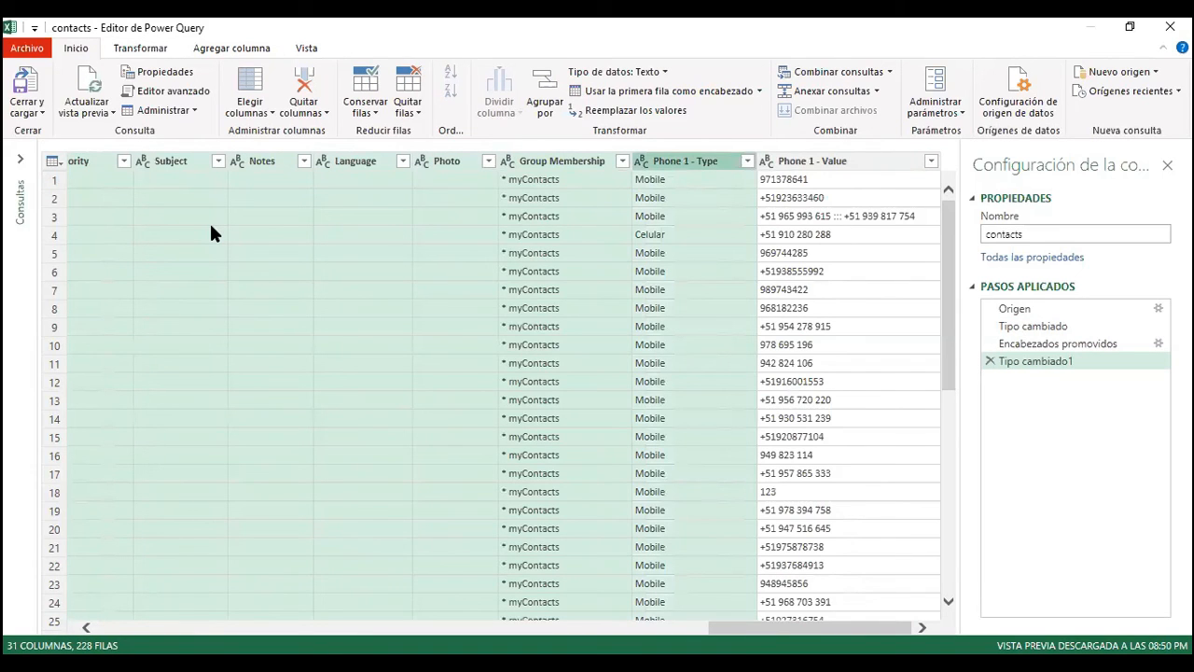
{"action": "right_click", "coordinate": [529, 163]}
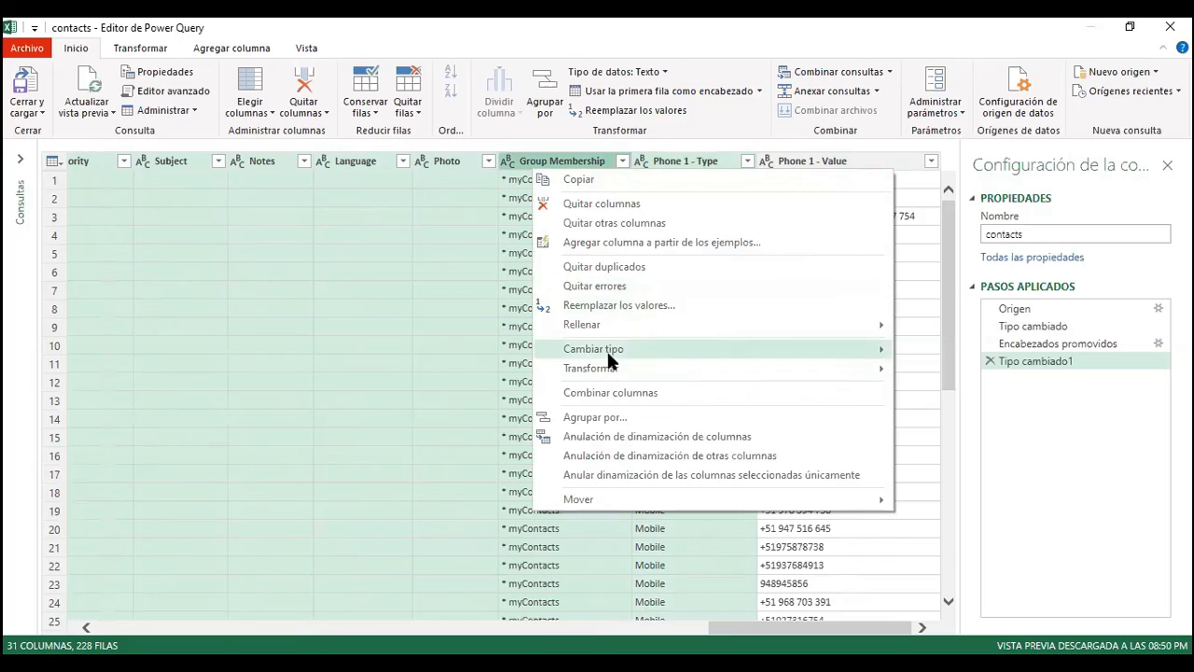
{"action": "left_click", "coordinate": [622, 203]}
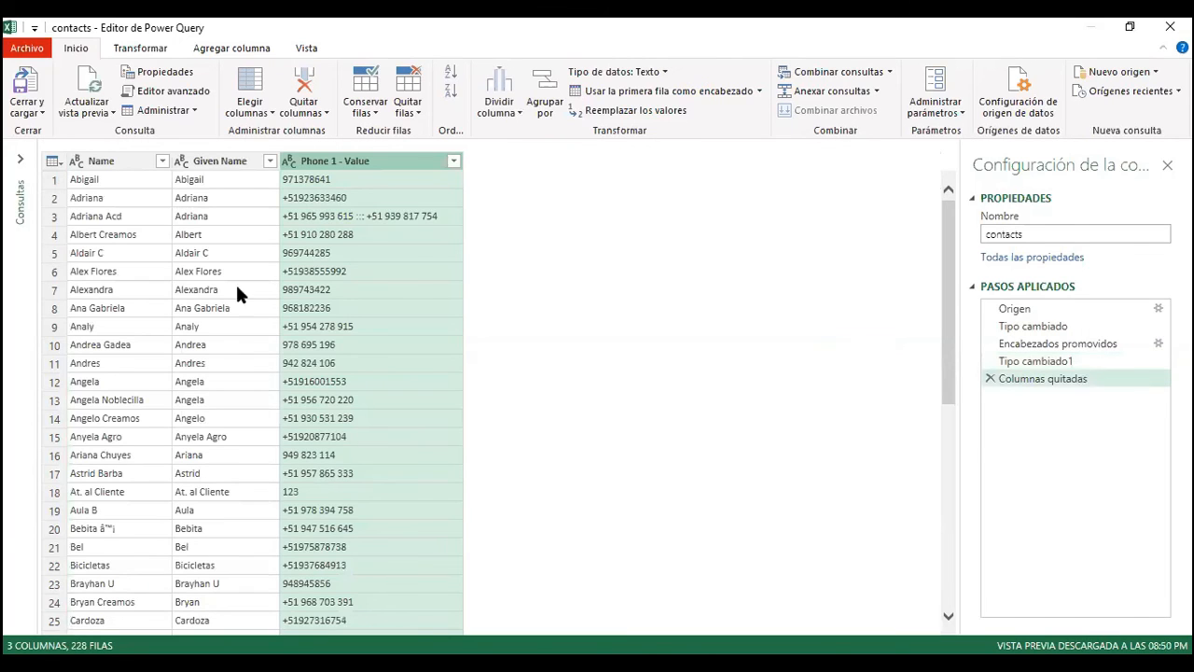
Review the Name, Given Name and Phone 1 - Value columns through the rows of the contacts query
{"action": "left_click", "coordinate": [111, 160]}
{"action": "left_click", "coordinate": [199, 161]}
{"action": "left_click", "coordinate": [347, 161]}
{"action": "scroll", "coordinate": [367, 434], "scroll_direction": "down", "scroll_amount": 4}
{"action": "scroll", "coordinate": [366, 433], "scroll_direction": "up", "scroll_amount": 4}
{"action": "scroll", "coordinate": [368, 434], "scroll_direction": "down", "scroll_amount": 12}
{"action": "scroll", "coordinate": [368, 444], "scroll_direction": "down", "scroll_amount": 6}
{"action": "scroll", "coordinate": [368, 444], "scroll_direction": "up", "scroll_amount": 18}
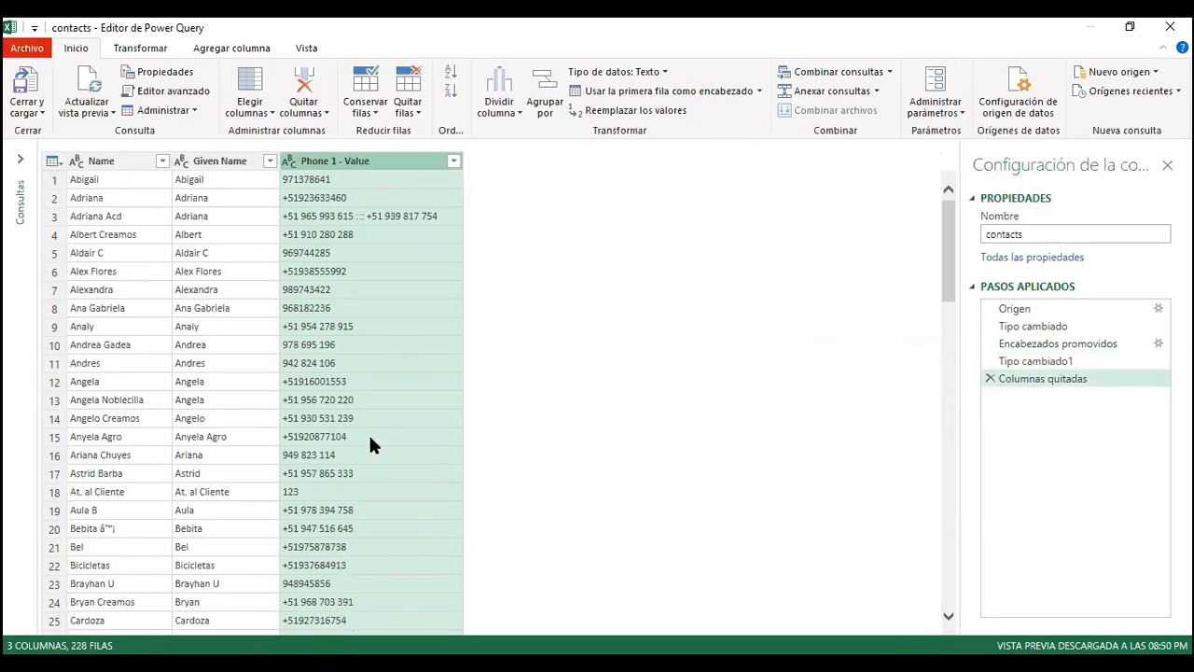
Close the query editor and load the contacts query to its default destination as a worksheet table
{"action": "left_click", "coordinate": [39, 113]}
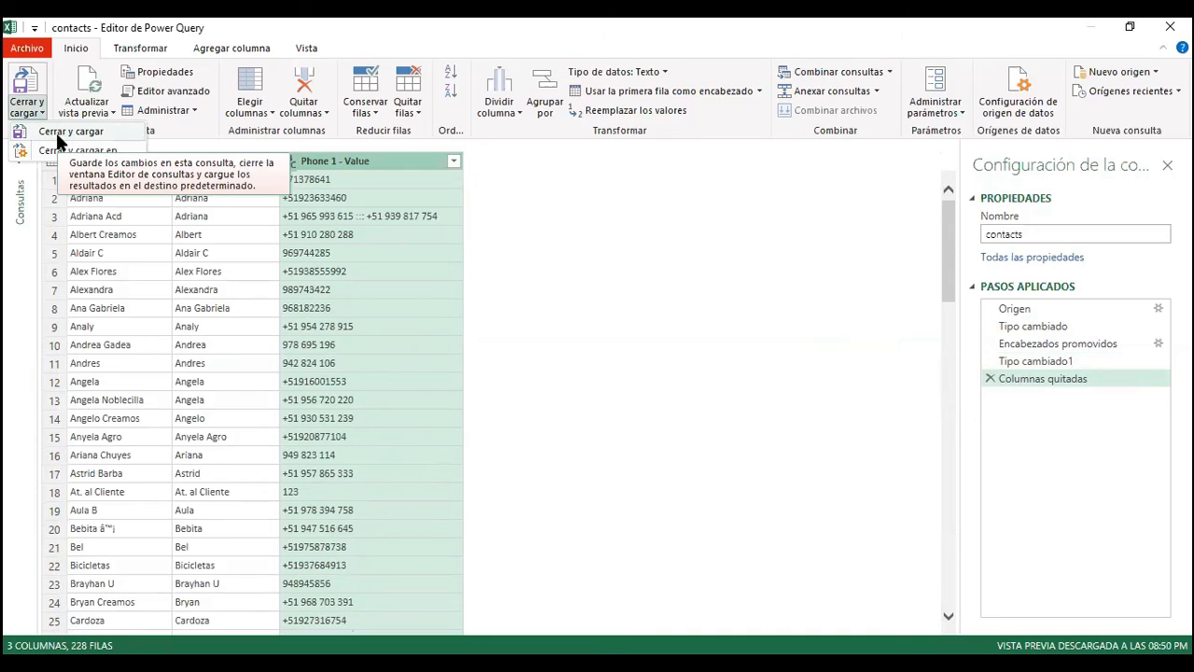
{"action": "left_click", "coordinate": [56, 132]}
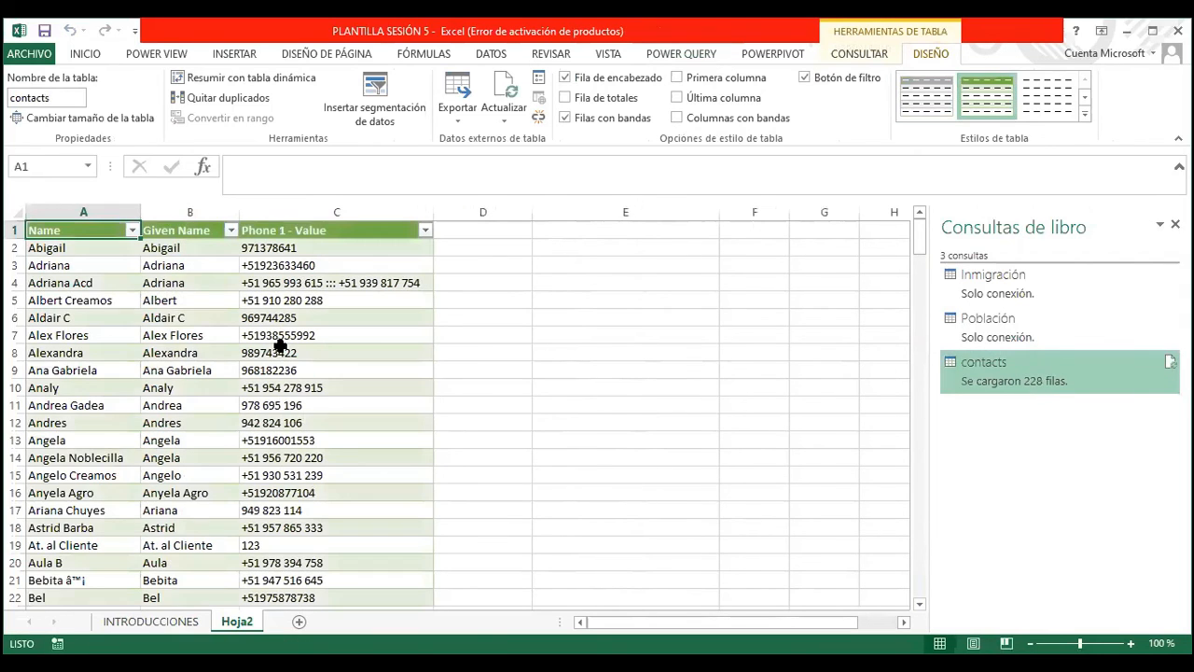
Examine the loaded contacts table on Hoja2 and compare it with the INTRODUCCIONES sheet
{"action": "scroll", "coordinate": [390, 358], "scroll_direction": "down", "scroll_amount": 6}
{"action": "scroll", "coordinate": [390, 360], "scroll_direction": "up", "scroll_amount": 6}
{"action": "scroll", "coordinate": [389, 360], "scroll_direction": "down", "scroll_amount": 18}
{"action": "scroll", "coordinate": [388, 362], "scroll_direction": "up", "scroll_amount": 18}
{"action": "left_click", "coordinate": [186, 622]}
{"action": "left_click", "coordinate": [237, 621]}
{"action": "scroll", "coordinate": [176, 477], "scroll_direction": "down", "scroll_amount": 2}
{"action": "scroll", "coordinate": [175, 478], "scroll_direction": "down", "scroll_amount": 9}
{"action": "scroll", "coordinate": [212, 480], "scroll_direction": "up", "scroll_amount": 12}
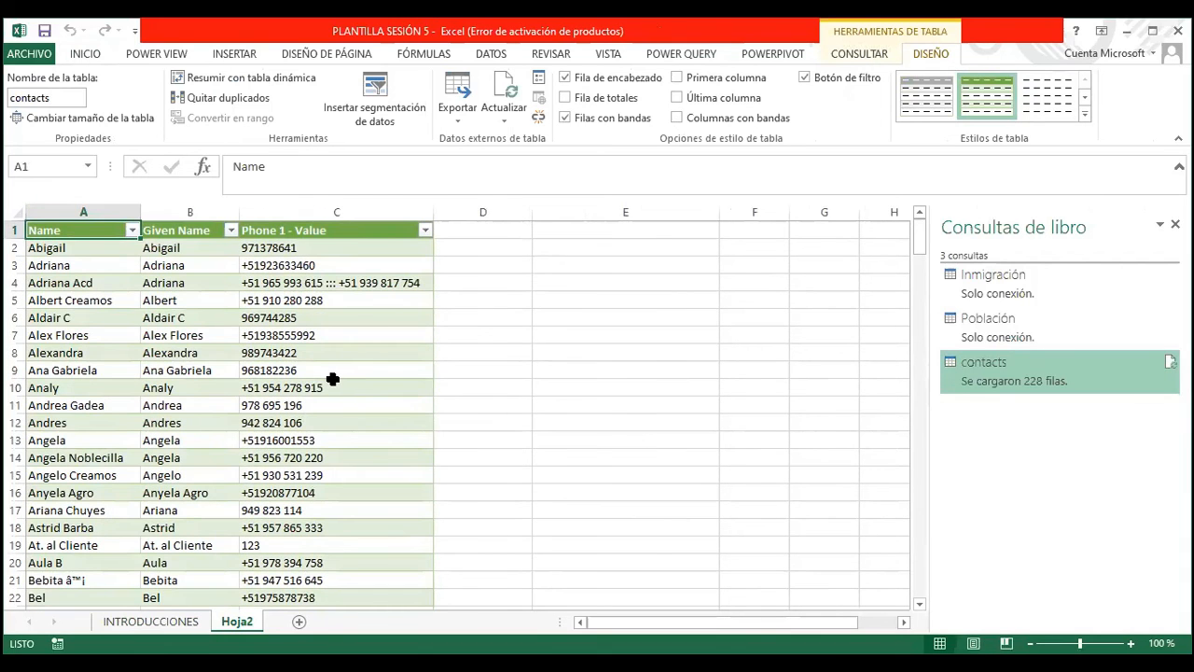